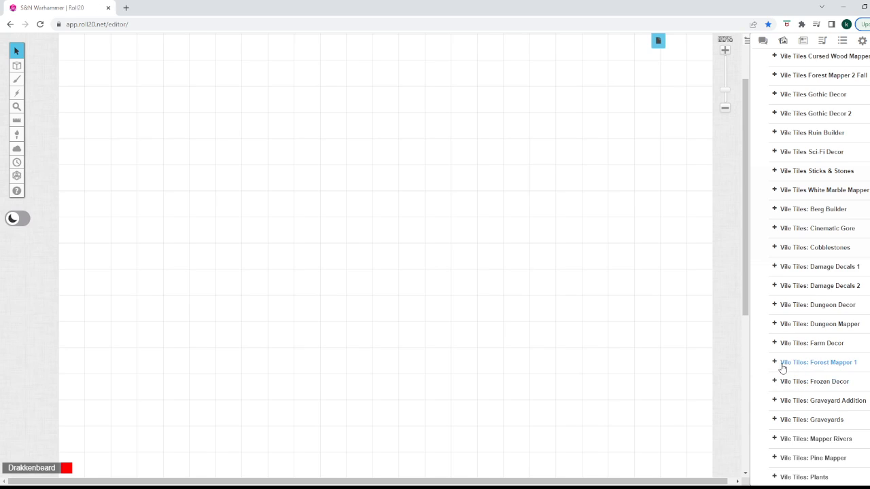
Place the second, plain Forest Mapper Grass background from the Vile Tiles: Forest Mapper 1 set onto the blank page.
left_click(779, 365)
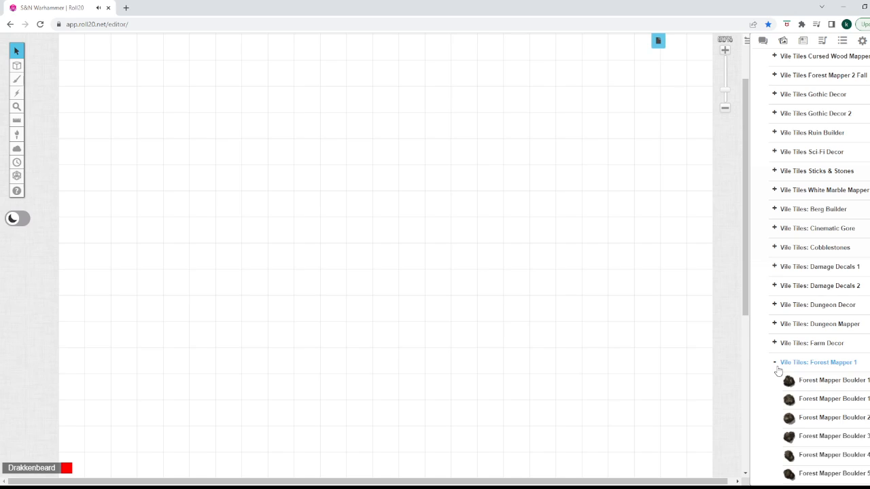
scroll(836, 380, "down", 10)
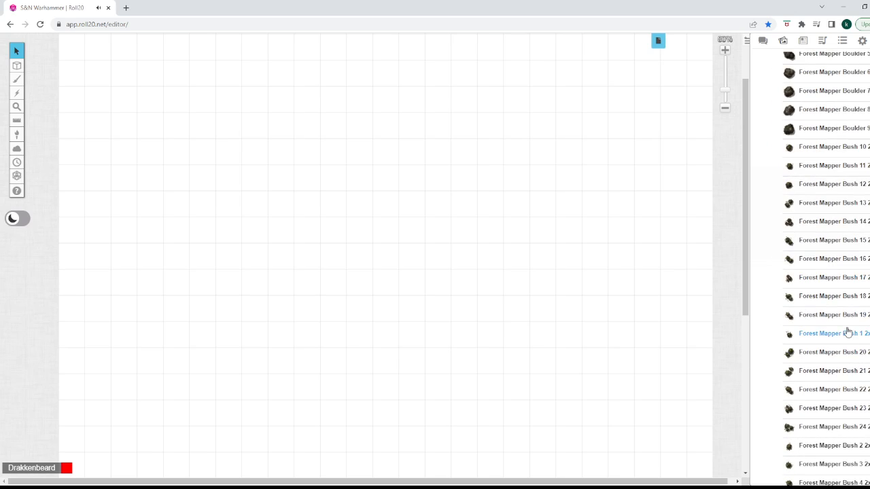
scroll(830, 324, "down", 10)
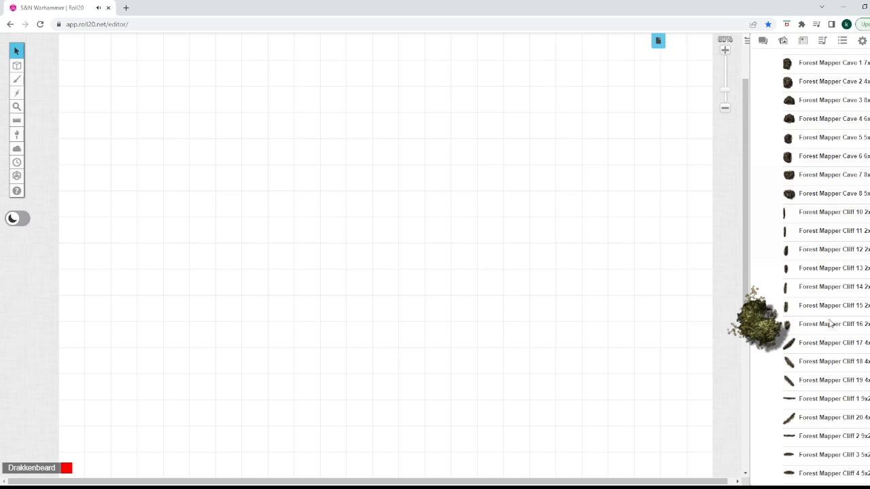
scroll(822, 330, "down", 6)
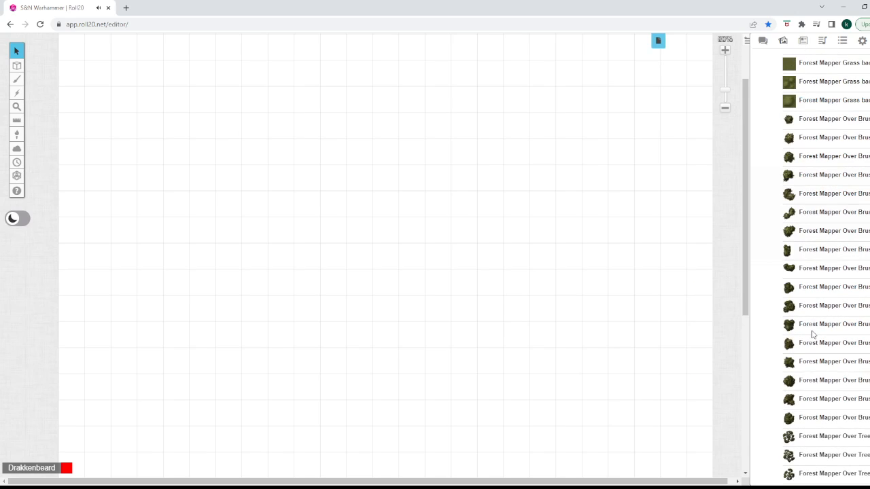
scroll(812, 334, "up", 2)
scroll(812, 335, "up", 1)
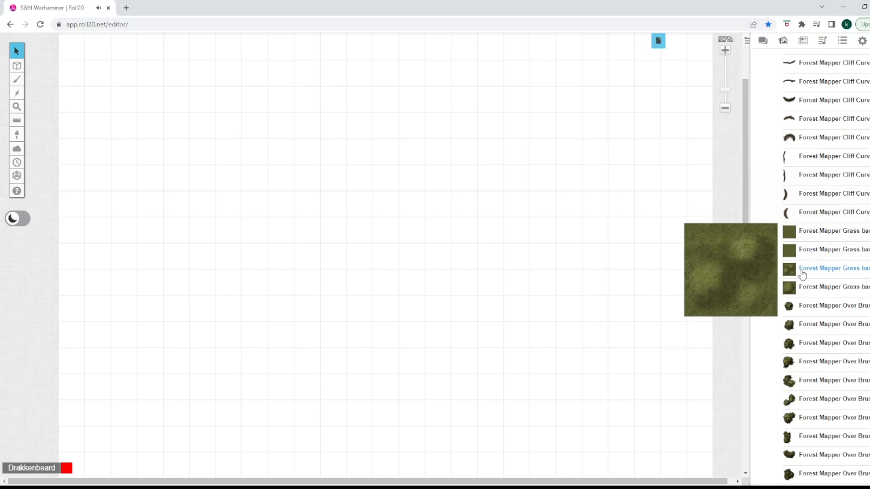
left_click_drag(800, 251, 364, 245)
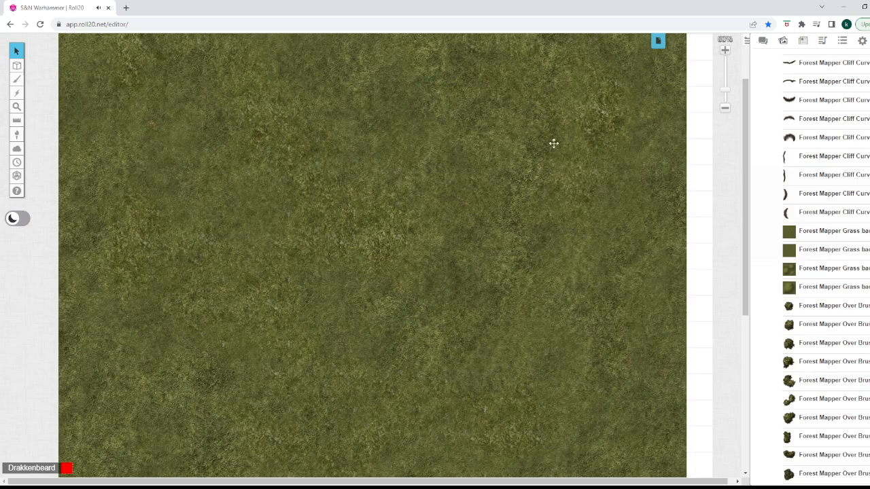
Move the grass background so it lines up with the page edges, and check its coverage.
left_click_drag(310, 225, 337, 241)
scroll(353, 221, "up", 2)
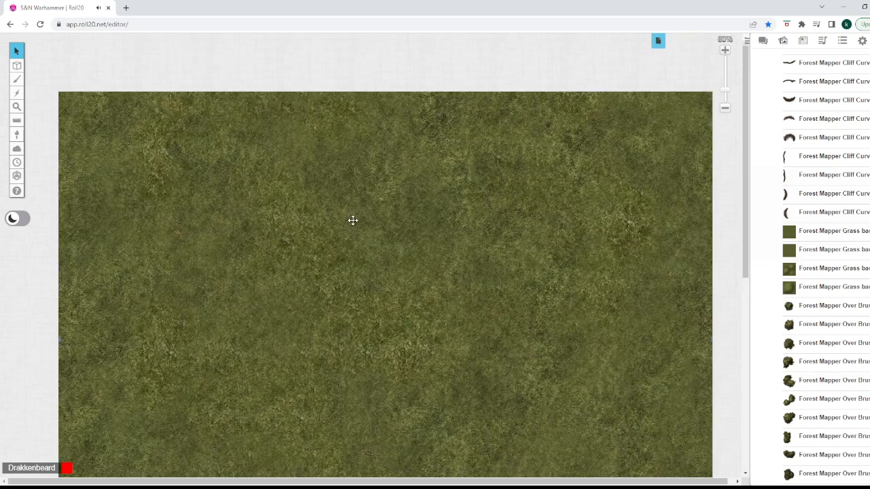
scroll(405, 230, "down", 4)
scroll(408, 229, "down", 3)
scroll(403, 268, "up", 5)
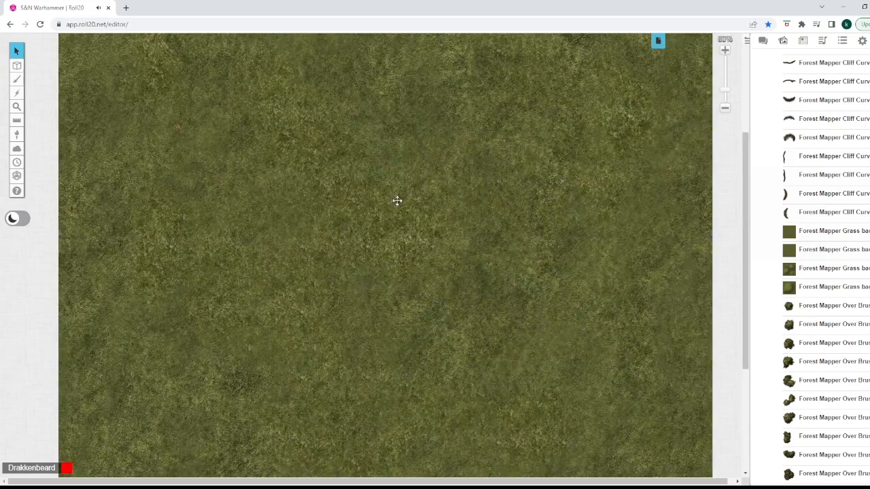
Move the grass background to the Map Layer.
scroll(397, 201, "up", 1)
right_click(397, 176)
mouse_move(428, 169)
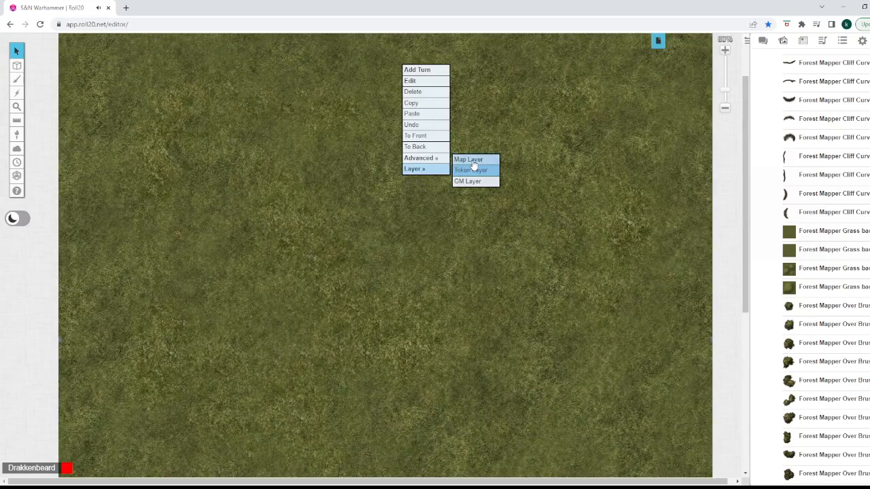
left_click(473, 165)
Open the page settings of the untitled grass page.
left_click(657, 42)
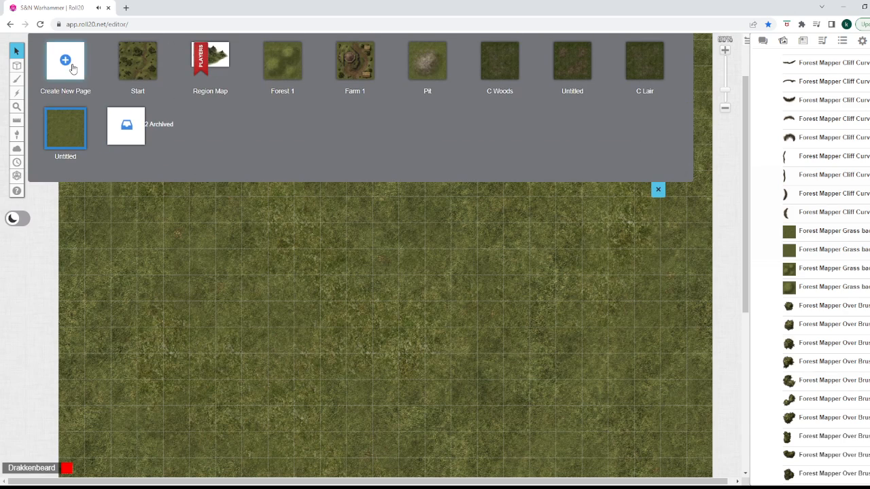
mouse_move(72, 144)
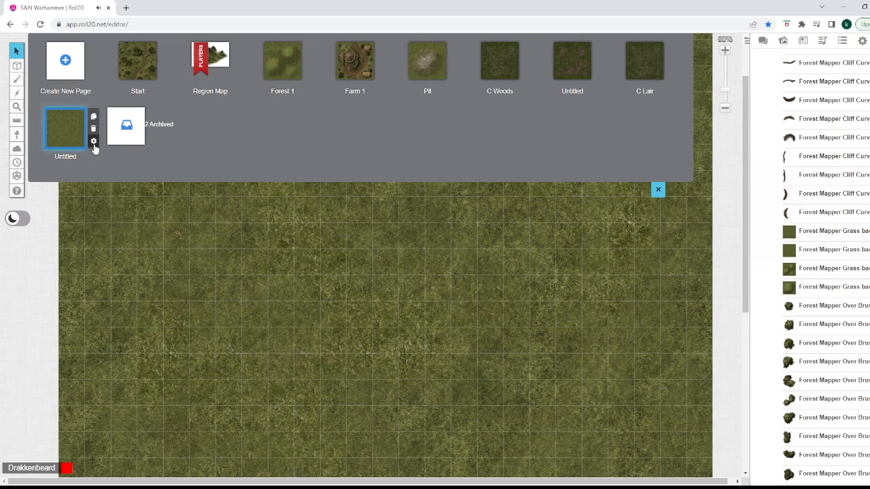
left_click(94, 141)
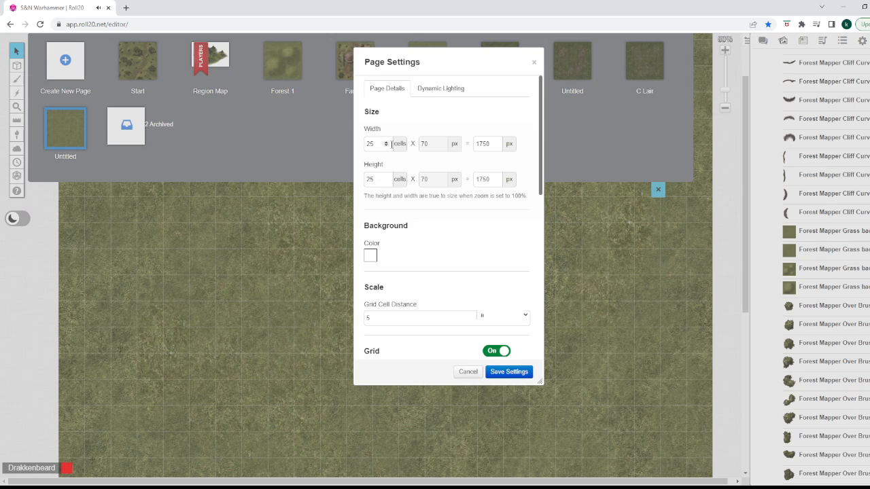
Review the page's Dynamic Lighting options, then return to the page details.
left_click(450, 95)
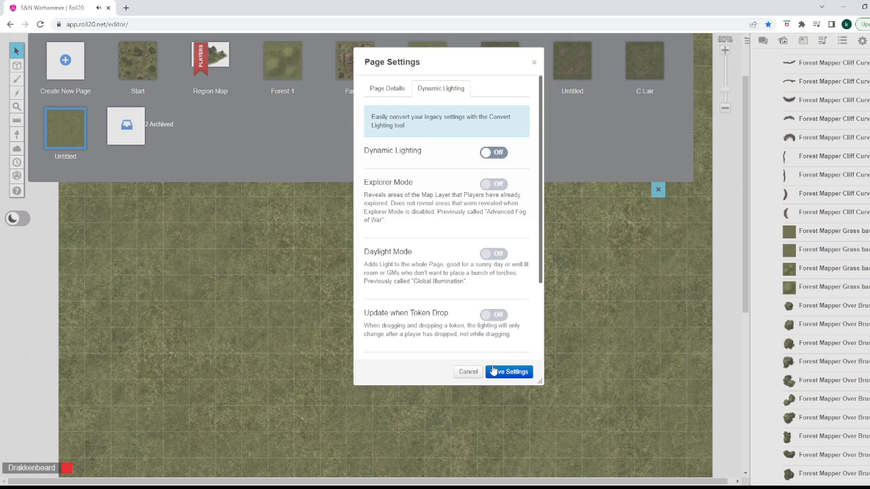
scroll(442, 204, "down", 3)
scroll(442, 204, "up", 3)
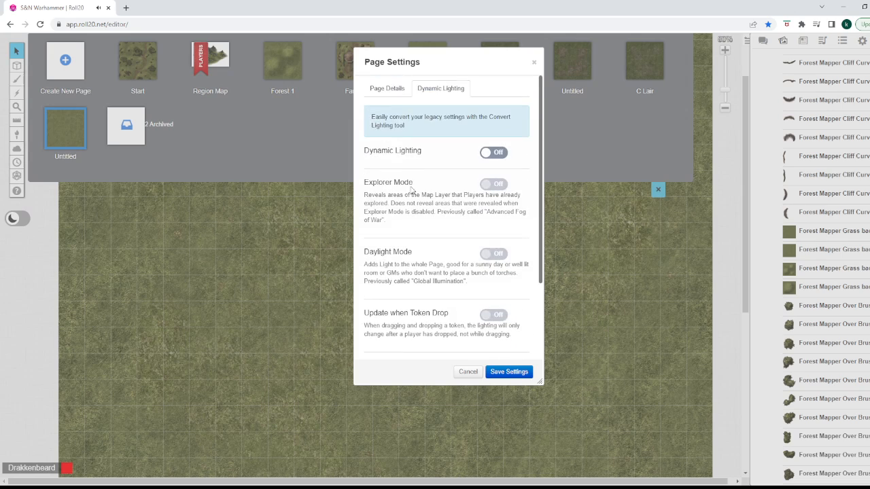
left_click(381, 89)
Try a grid cell distance of 1 and look through the distance units.
scroll(388, 174, "down", 2)
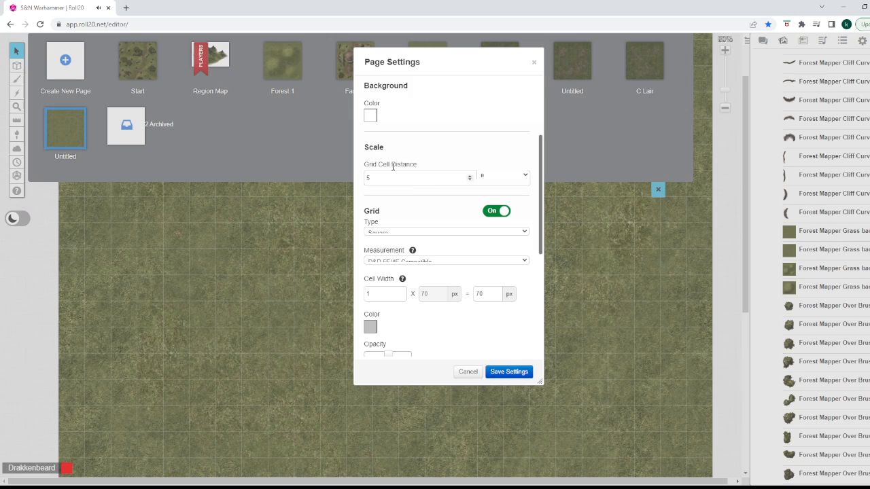
left_click_drag(385, 177, 342, 183)
type("1")
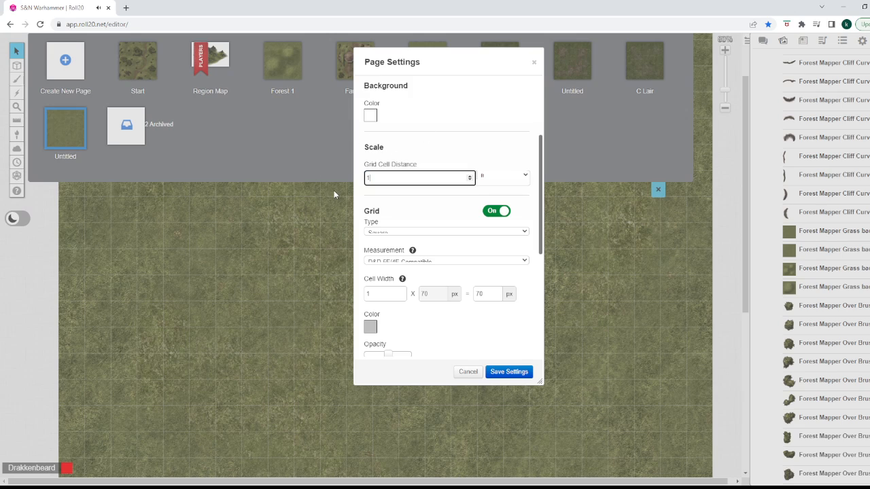
left_click(507, 183)
left_click(506, 176)
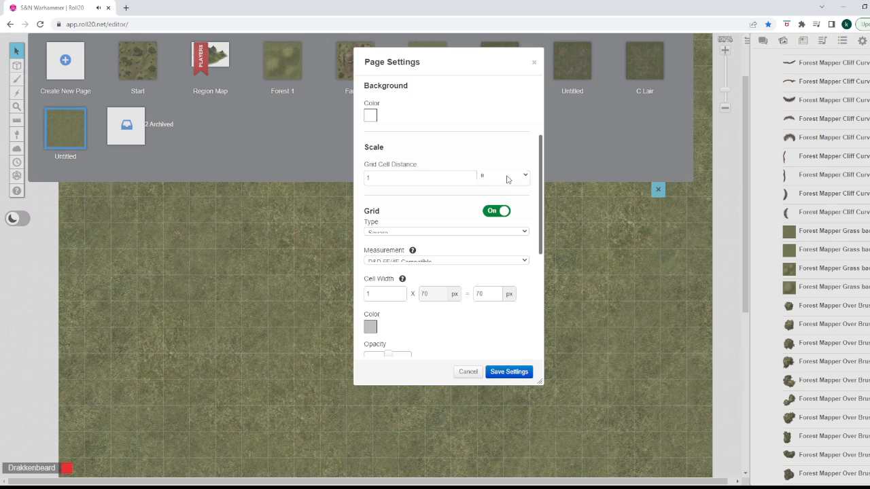
left_click(496, 245)
Set the page's grid type back to Square.
left_click(523, 188)
scroll(420, 201, "down", 1)
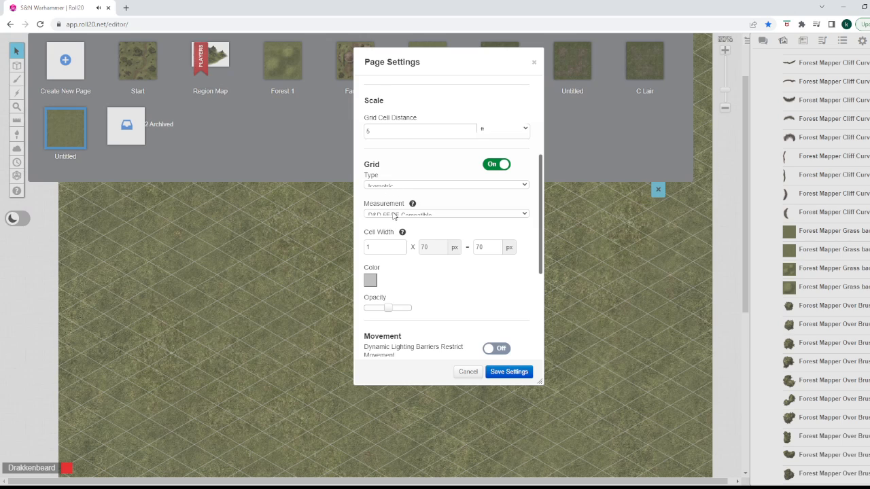
left_click(388, 195)
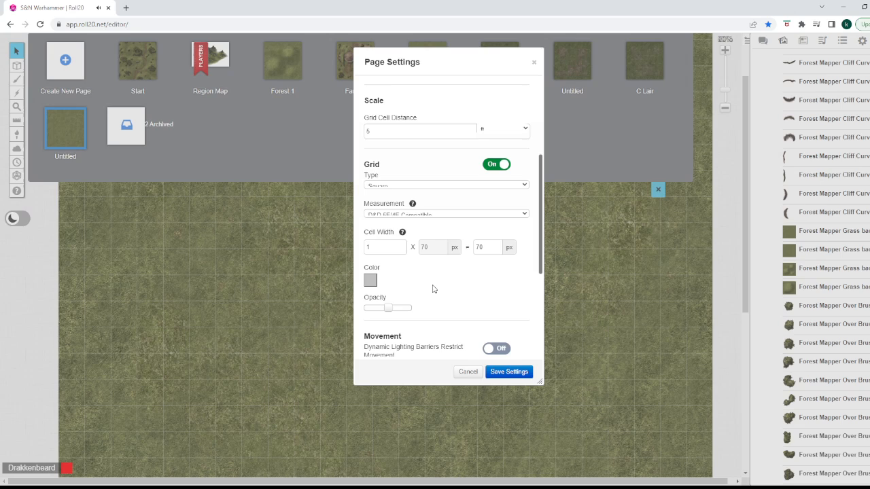
Set the grid colour to black (#000000) and raise the grid opacity to its maximum.
scroll(441, 271, "down", 1)
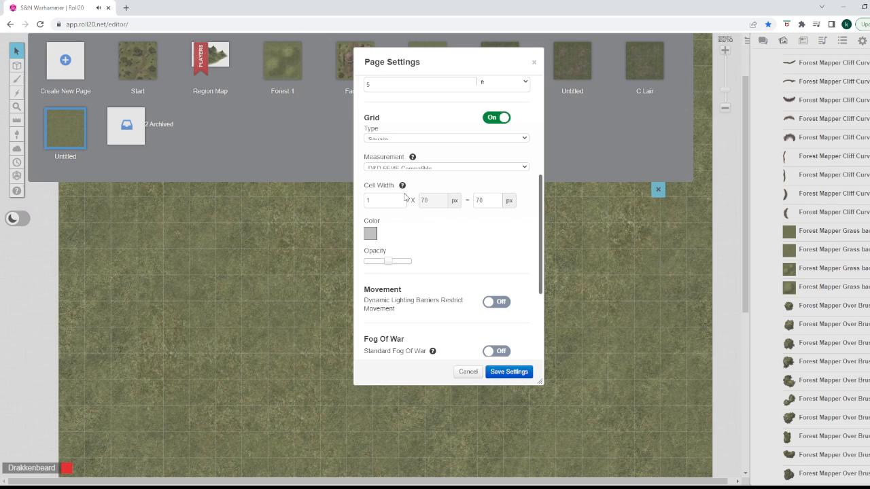
left_click(370, 233)
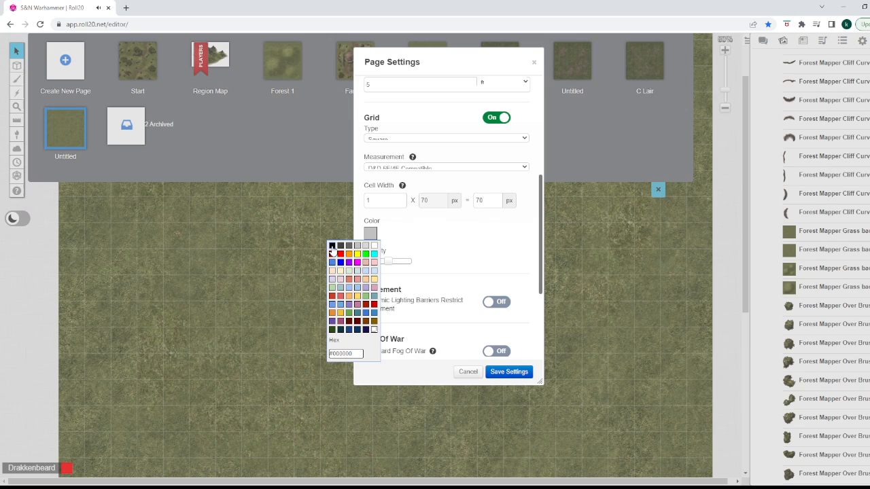
left_click(331, 246)
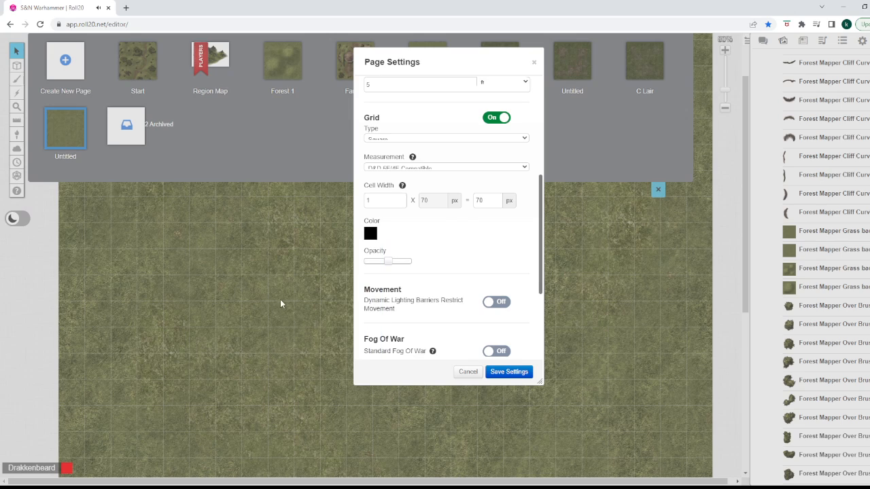
left_click_drag(387, 261, 425, 265)
Look over the remaining page options, save the page settings and close the page list.
scroll(471, 253, "down", 3)
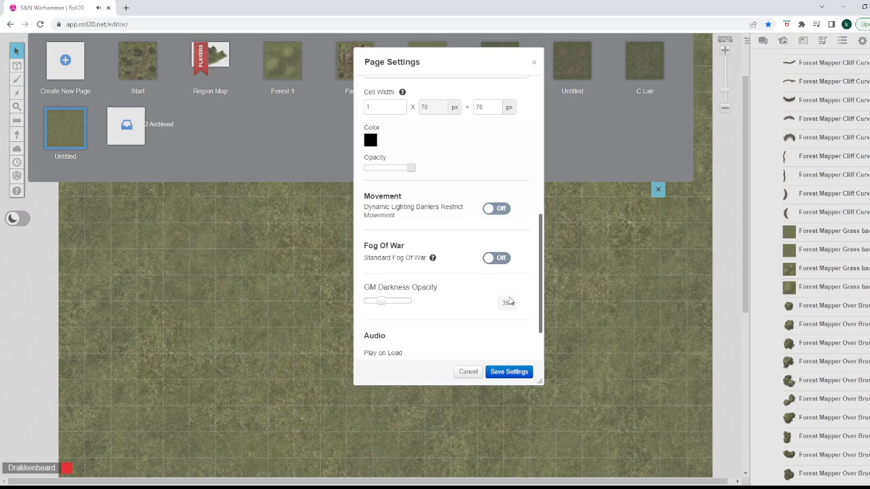
scroll(459, 267, "down", 2)
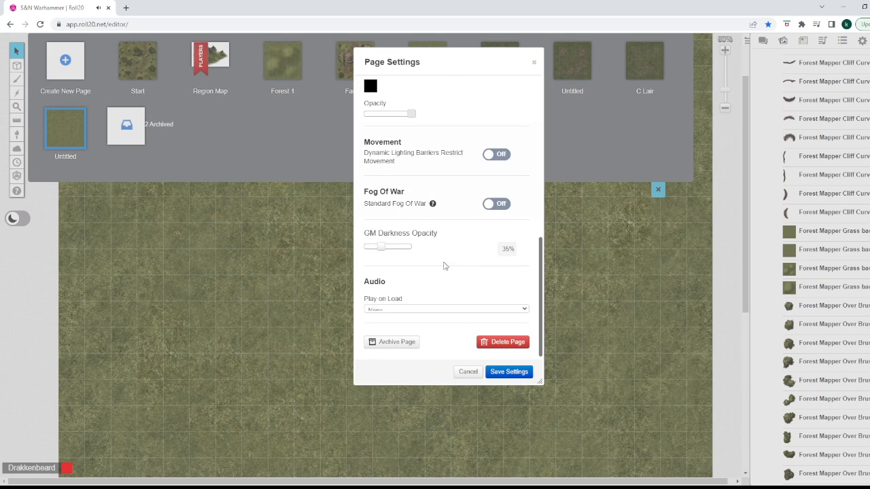
left_click(509, 372)
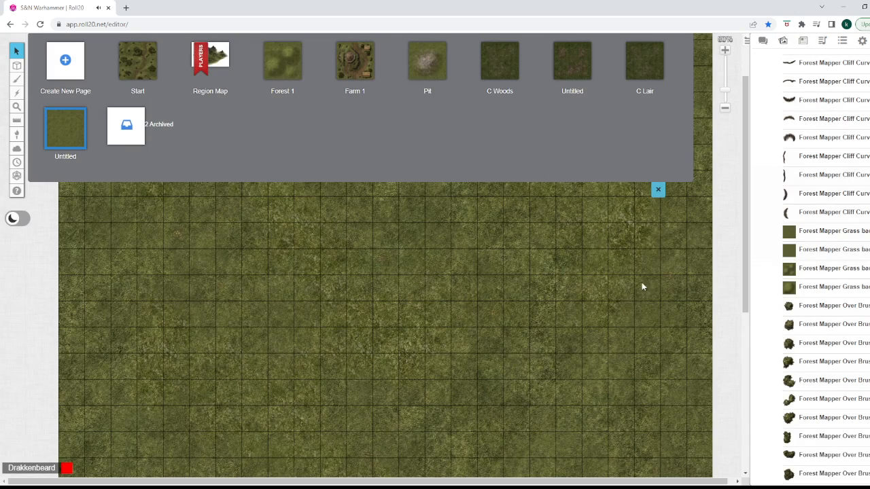
left_click(658, 191)
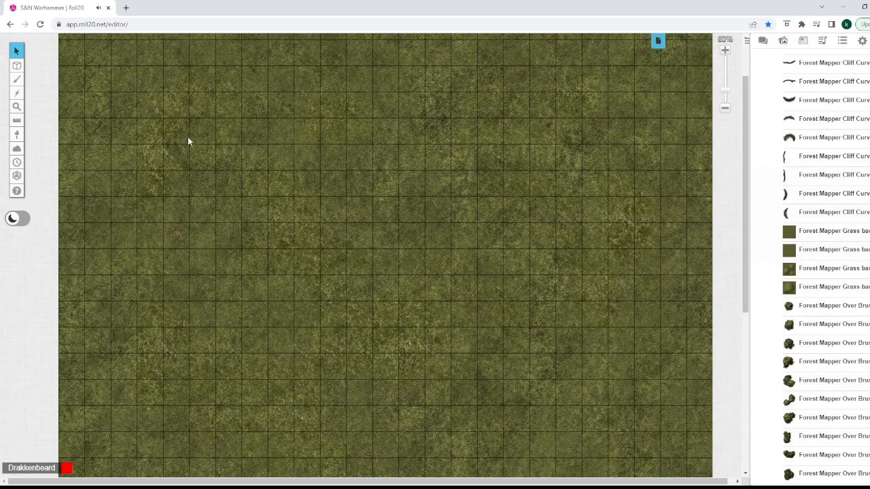
Measure two distances across the grass map with the ruler.
left_click(17, 120)
left_click_drag(125, 182, 290, 203)
left_click_drag(281, 261, 390, 182)
left_click(657, 41)
left_click(629, 75)
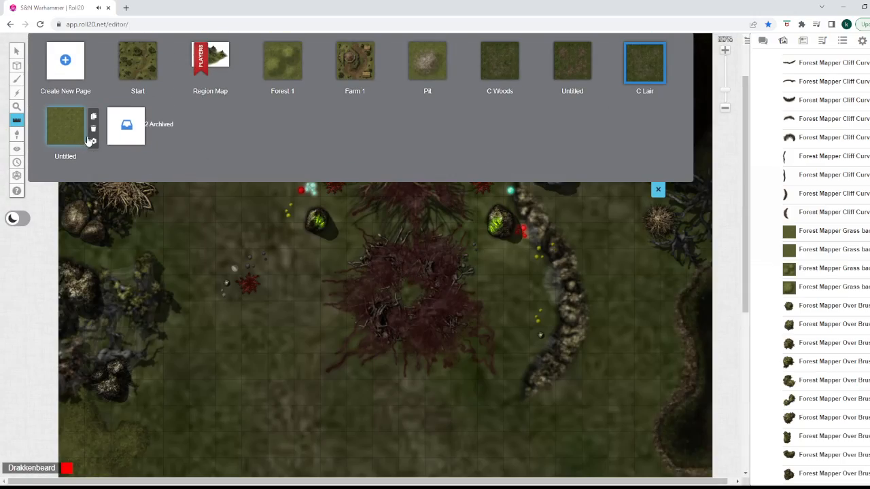
left_click(74, 136)
Set the untitled grass page's grid cell distance to 1 and save the page settings.
left_click(658, 42)
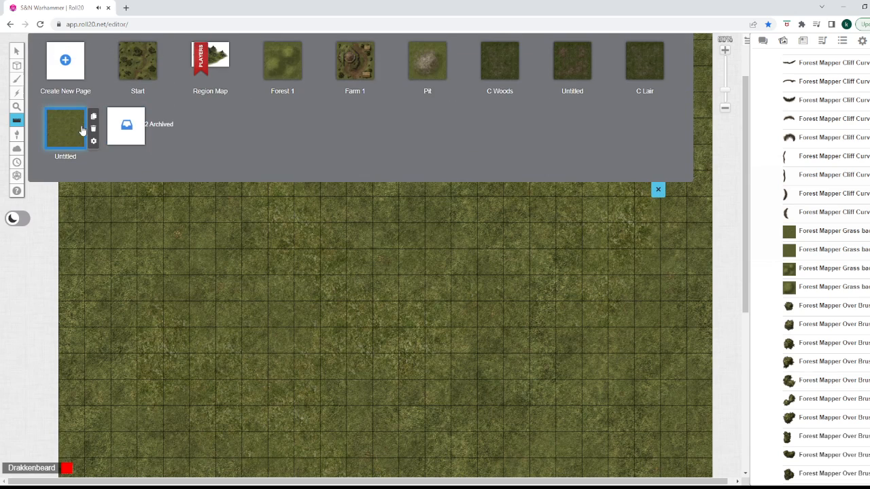
left_click(89, 136)
scroll(467, 220, "down", 2)
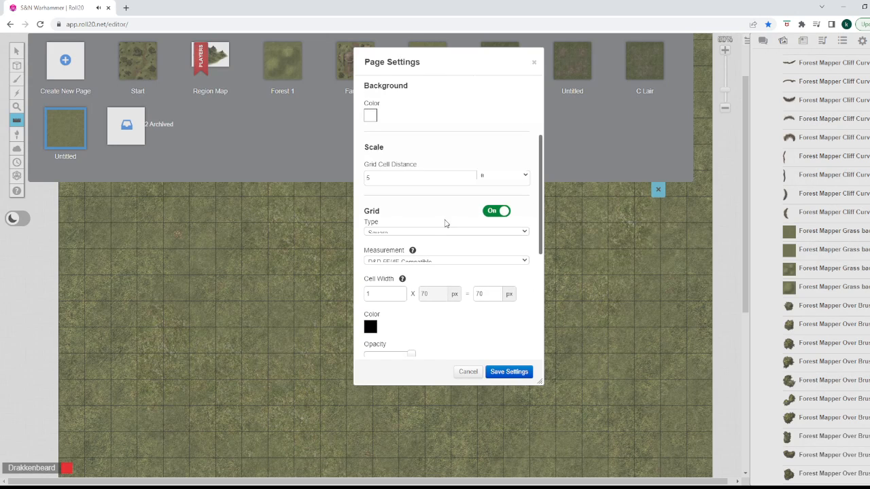
left_click(372, 183)
key("BackSpace")
type("1")
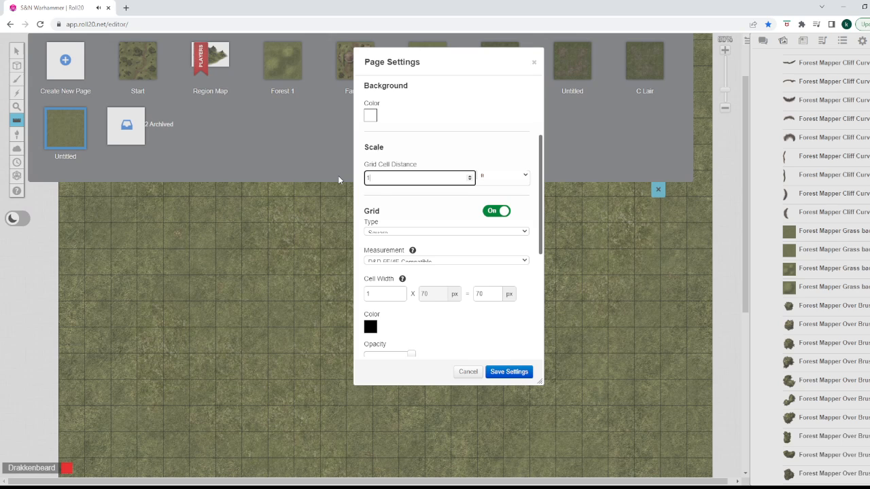
left_click(488, 189)
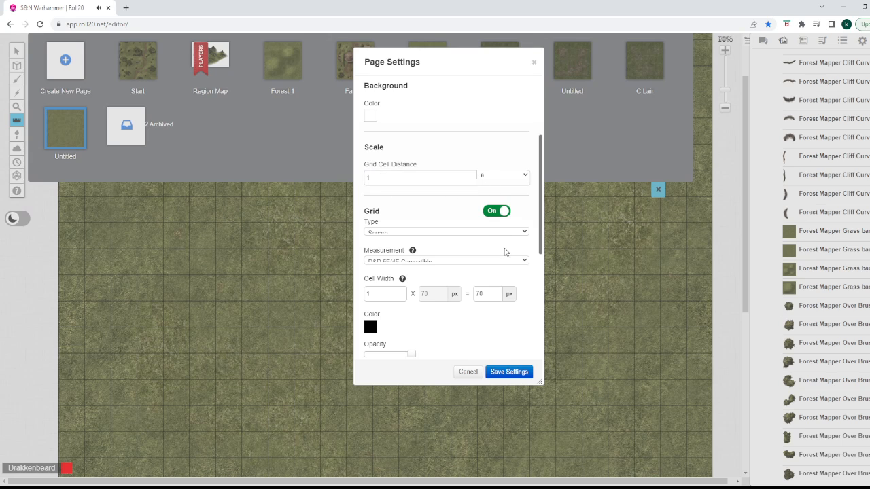
left_click(508, 372)
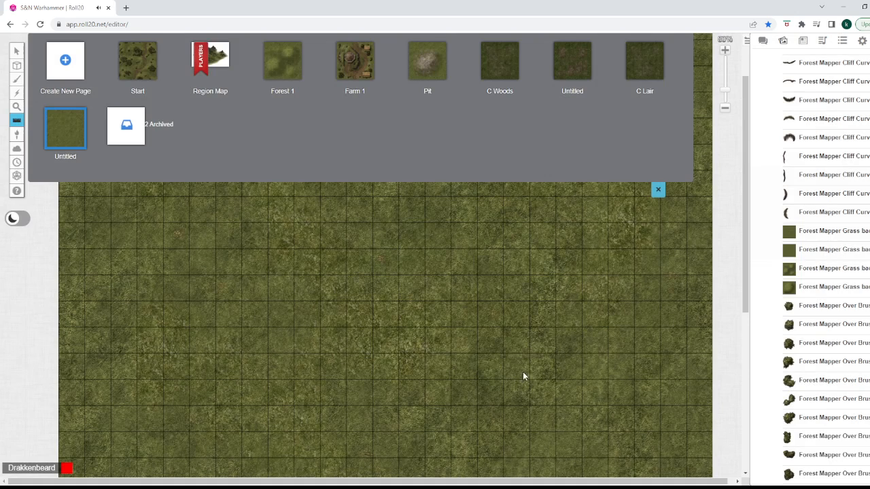
Close the page list, measure a diagonal distance on the grass map, and return to the Select/Move tool.
left_click(658, 190)
left_click_drag(307, 210, 234, 155)
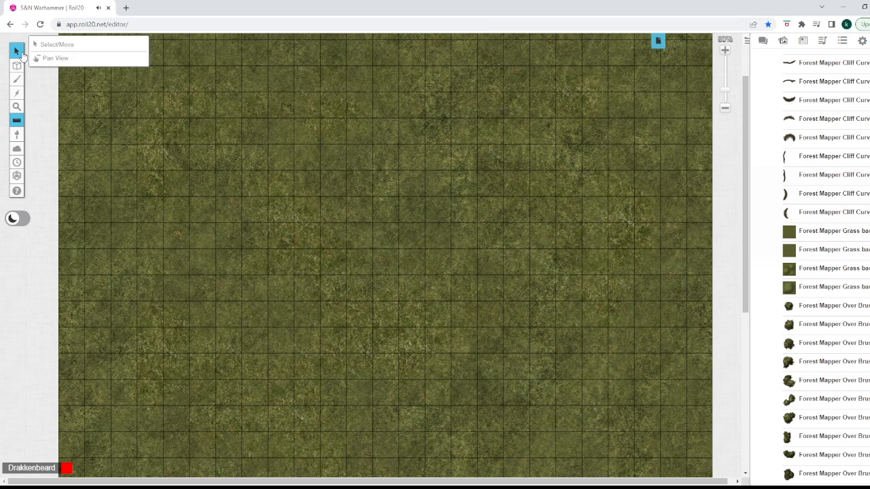
left_click(41, 43)
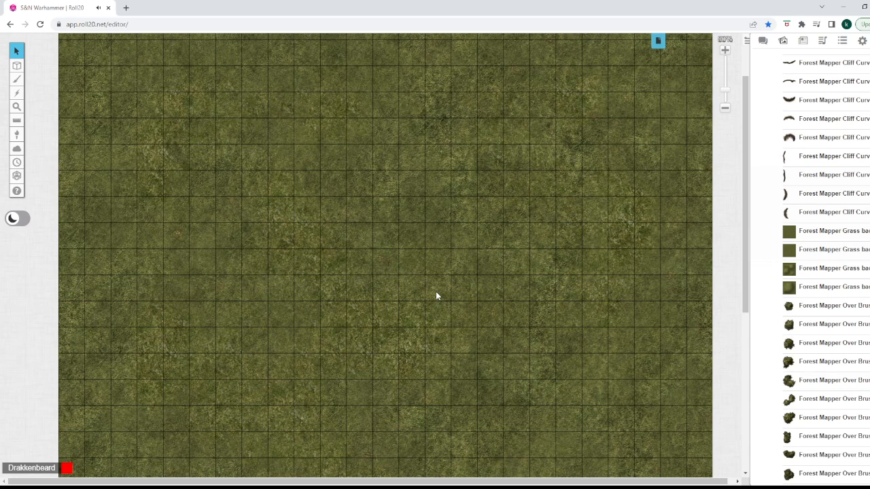
Place a long, wavy horizontal Forest Mapper cliff tile across the upper part of the map, running off its right edge.
scroll(436, 292, "down", 1)
mouse_move(788, 324)
left_mouse_down()
mouse_move(772, 308)
mouse_move(793, 319)
left_mouse_up()
scroll(808, 265, "up", 4)
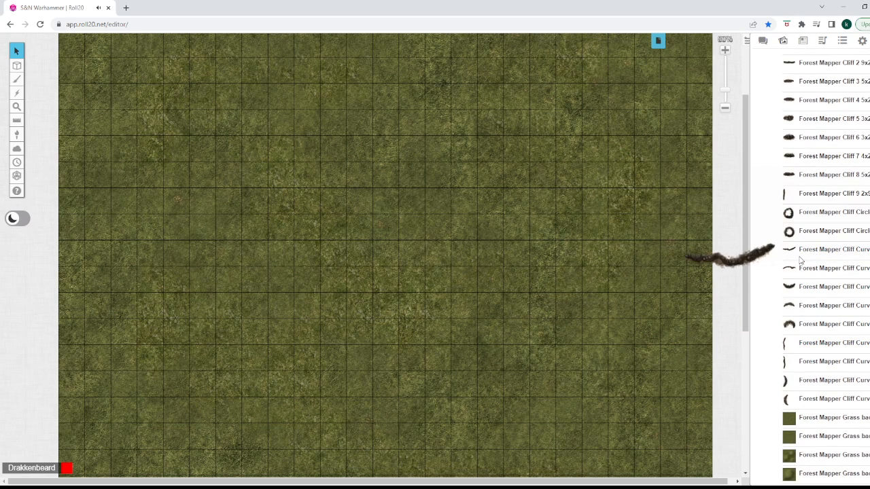
left_click_drag(788, 249, 395, 160)
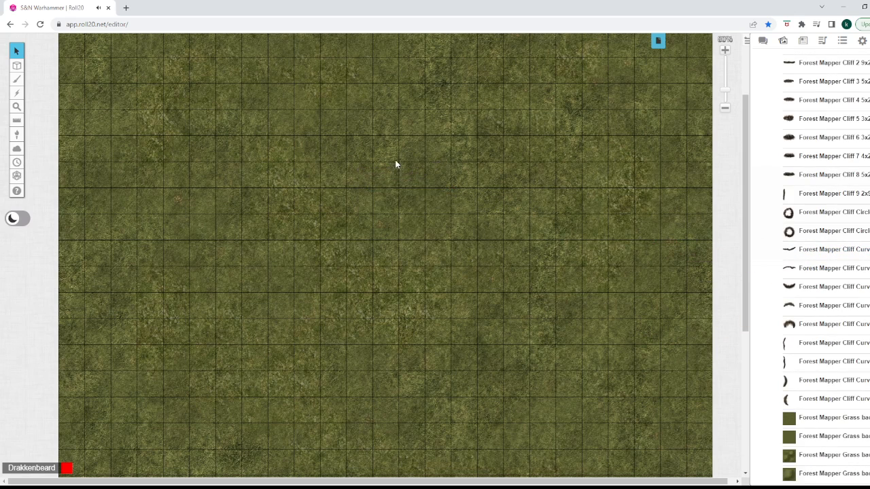
scroll(442, 178, "up", 2)
left_click_drag(344, 235, 564, 182)
scroll(472, 224, "down", 5)
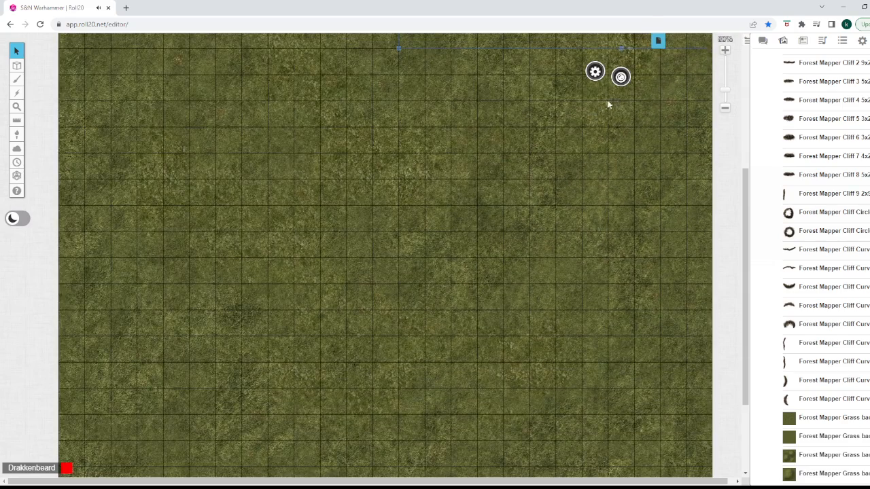
left_click_drag(724, 97, 724, 108)
scroll(369, 157, "up", 3)
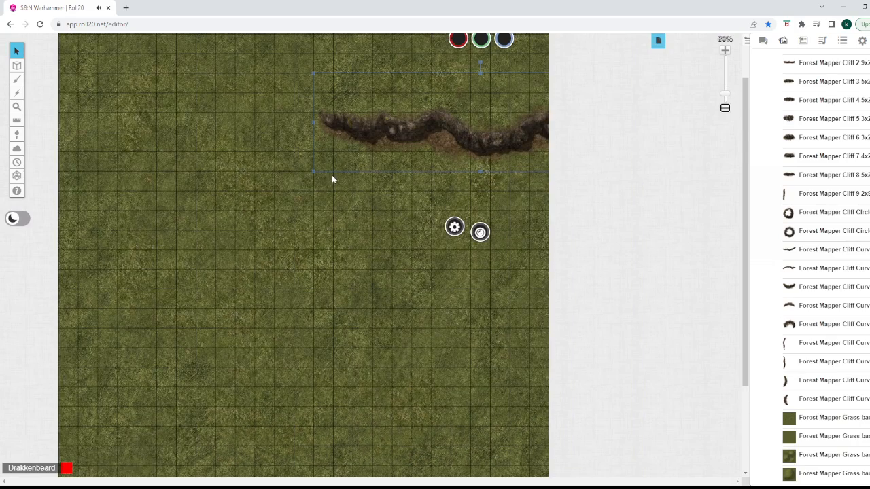
Deselect the wavy cliff and add a crescent-shaped cliff tile to its lower left, angled diagonally with its tips up and left.
scroll(211, 187, "down", 1)
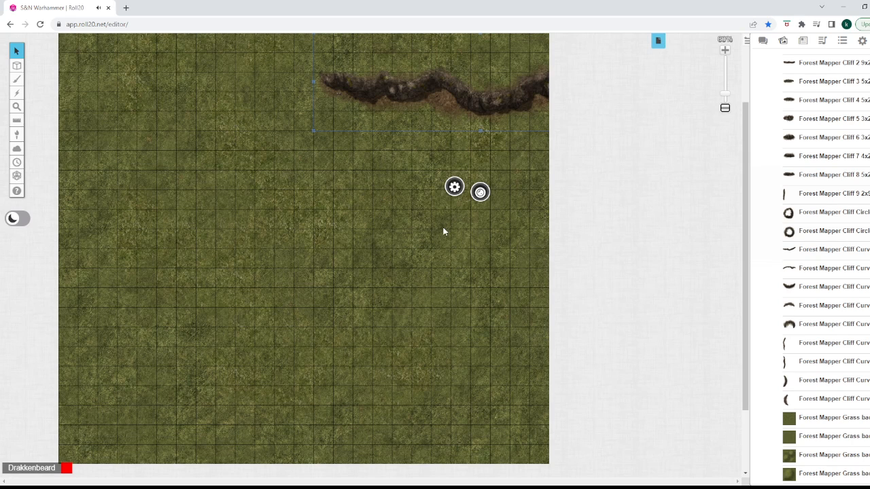
scroll(385, 202, "up", 2)
scroll(316, 145, "down", 2)
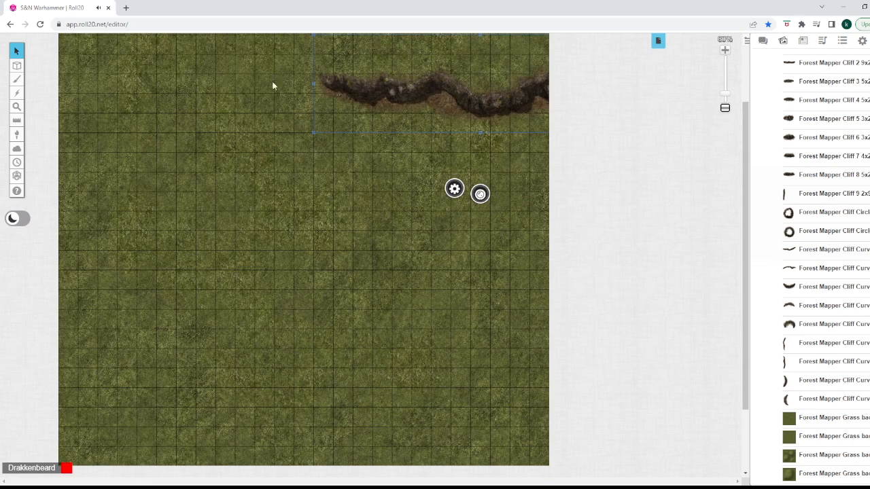
scroll(388, 348, "up", 2)
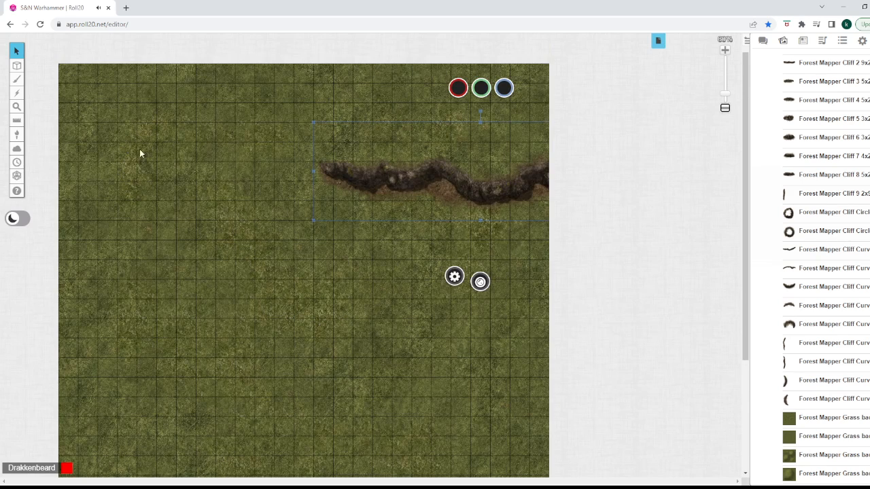
scroll(133, 205, "down", 2)
left_click(248, 170)
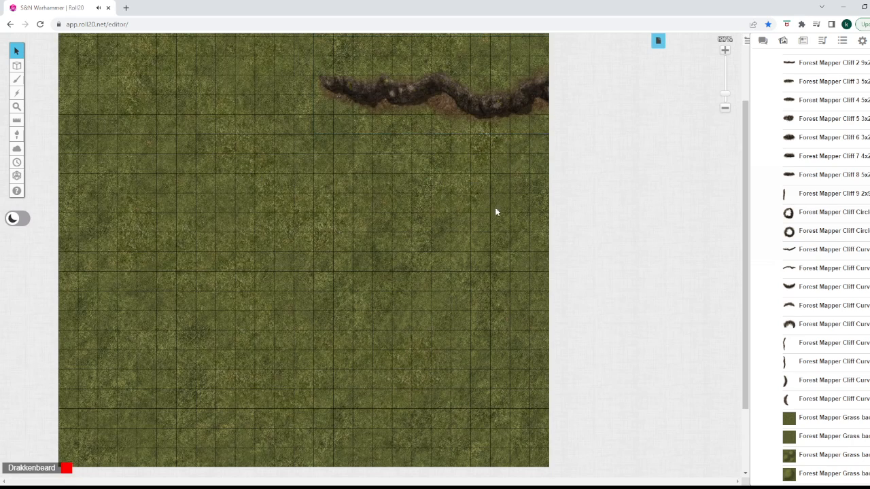
left_click_drag(792, 287, 264, 132)
scroll(461, 120, "up", 2)
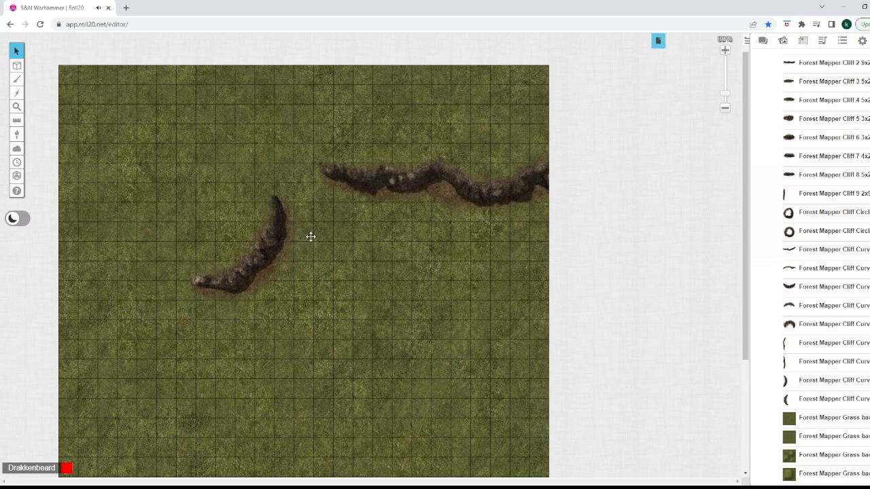
Try the diagonal Forest Mapper Cliff 17 tile just below the crescent cliff, and delete it.
scroll(152, 225, "down", 3)
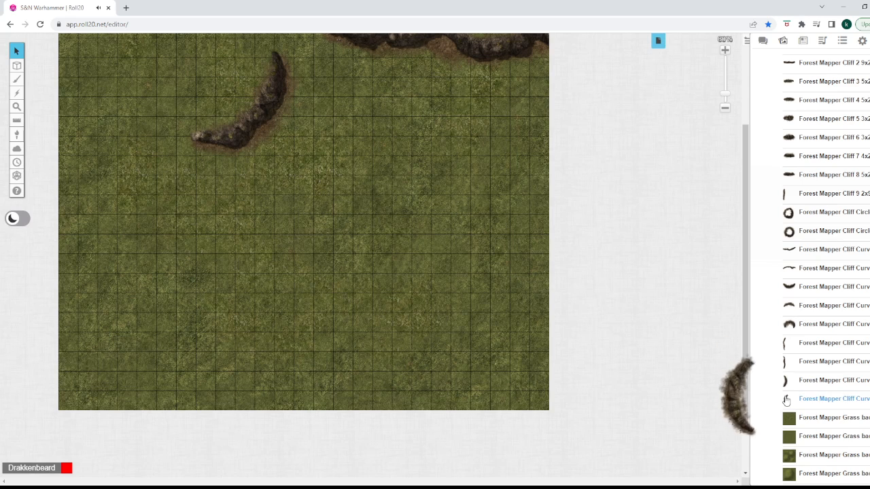
scroll(797, 324, "down", 5)
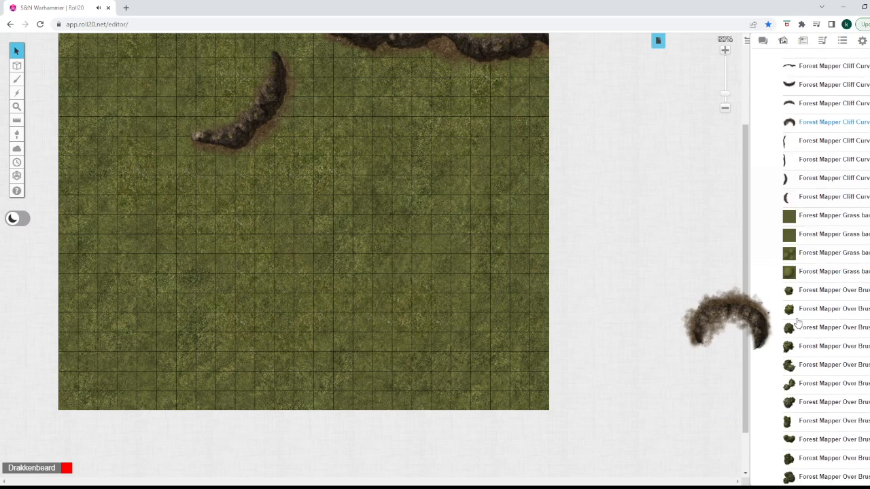
scroll(800, 292, "up", 3)
scroll(803, 245, "up", 4)
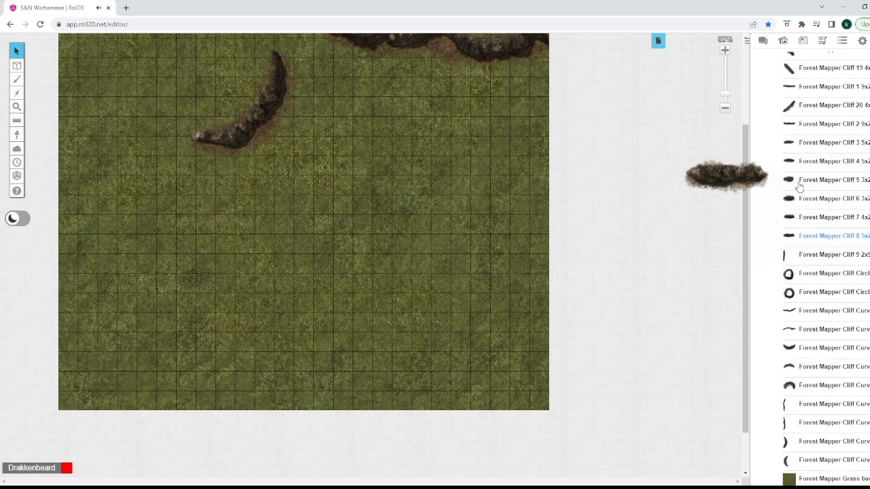
scroll(801, 197, "up", 7)
scroll(801, 217, "up", 2)
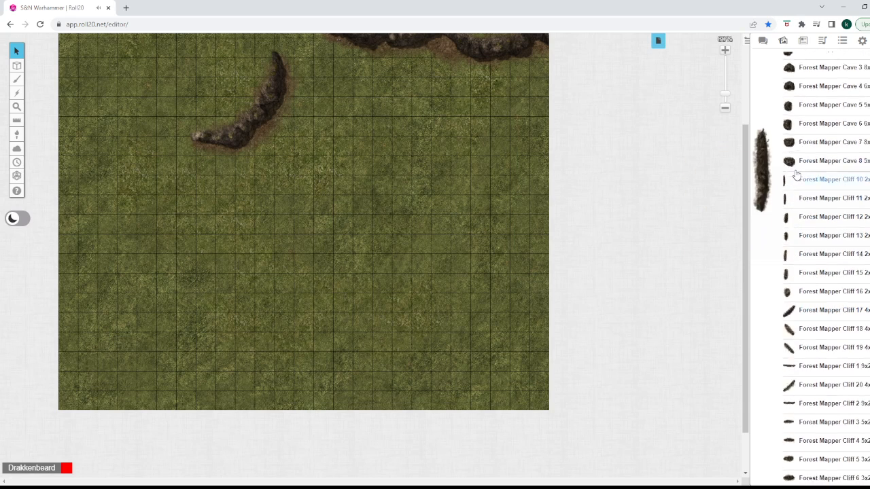
scroll(800, 258, "down", 4)
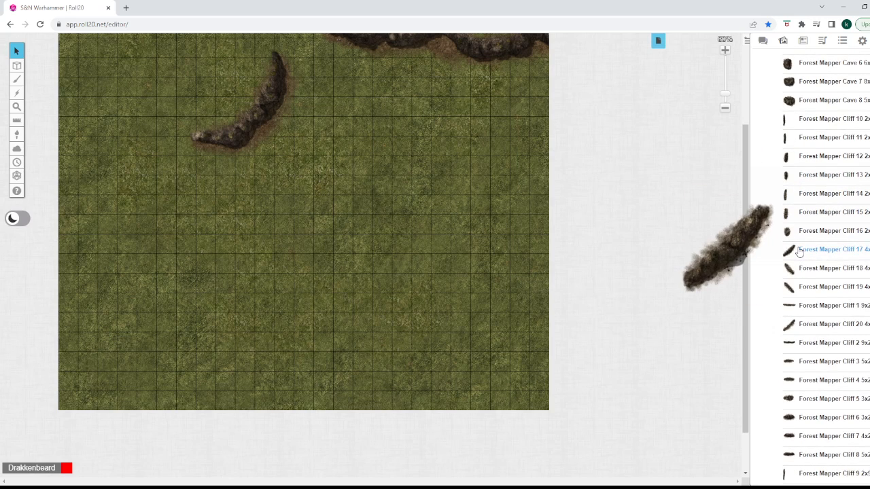
left_click_drag(800, 251, 274, 196)
scroll(274, 196, "up", 1)
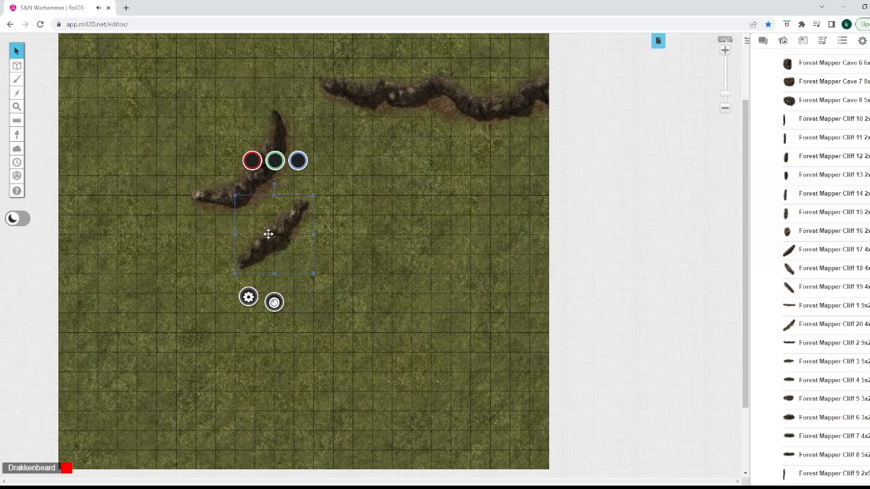
key("Delete")
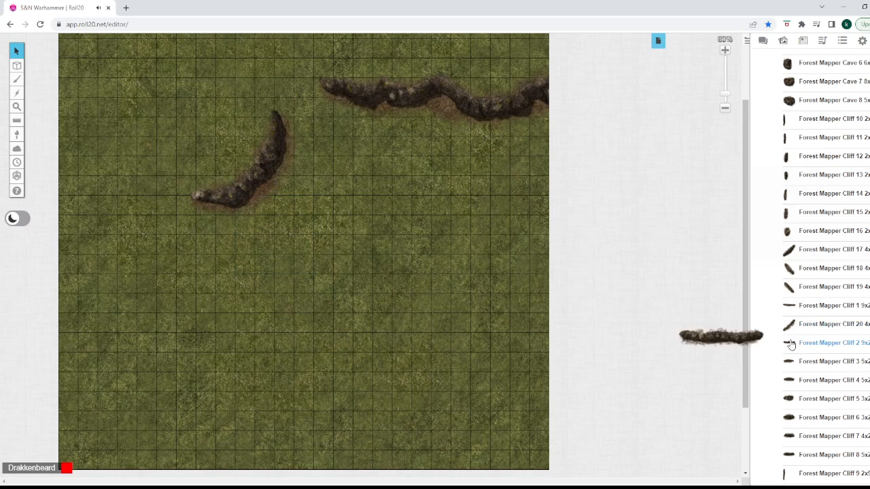
Look through the Forest Mapper cliff, grass, brush, tree, cave and bush tiles in the art library.
scroll(791, 390, "down", 2)
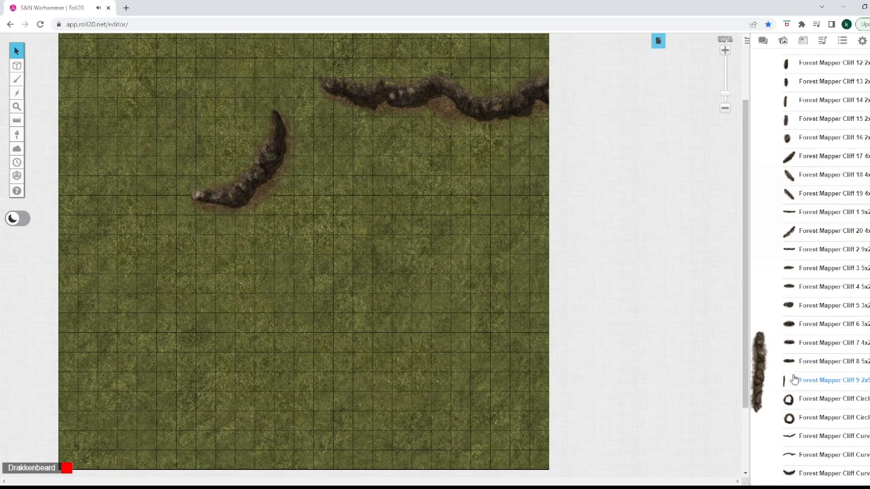
scroll(795, 391, "down", 1)
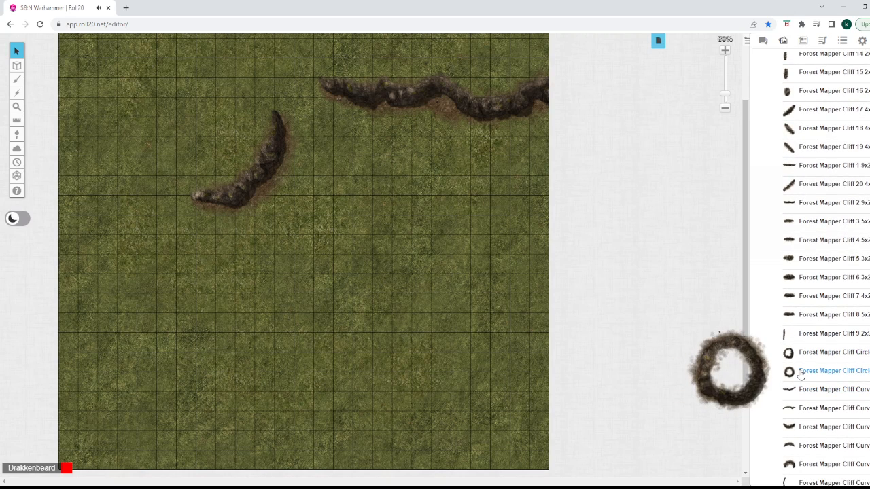
scroll(798, 374, "down", 1)
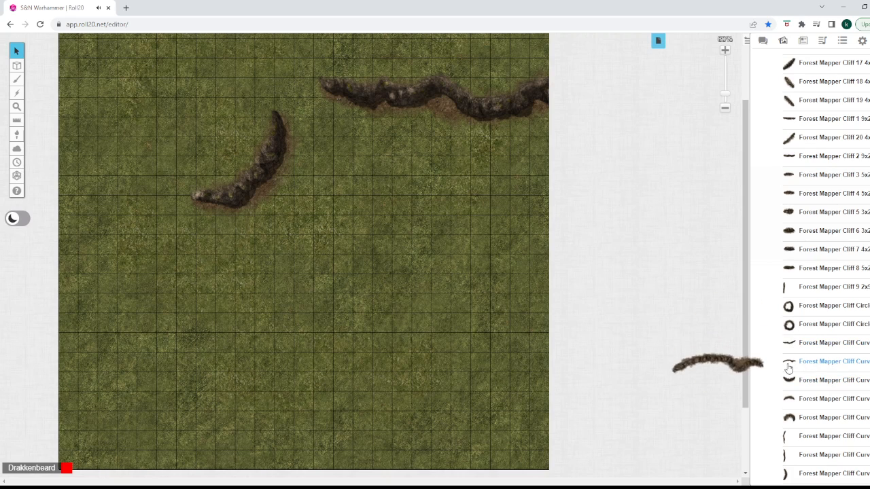
scroll(790, 368, "down", 4)
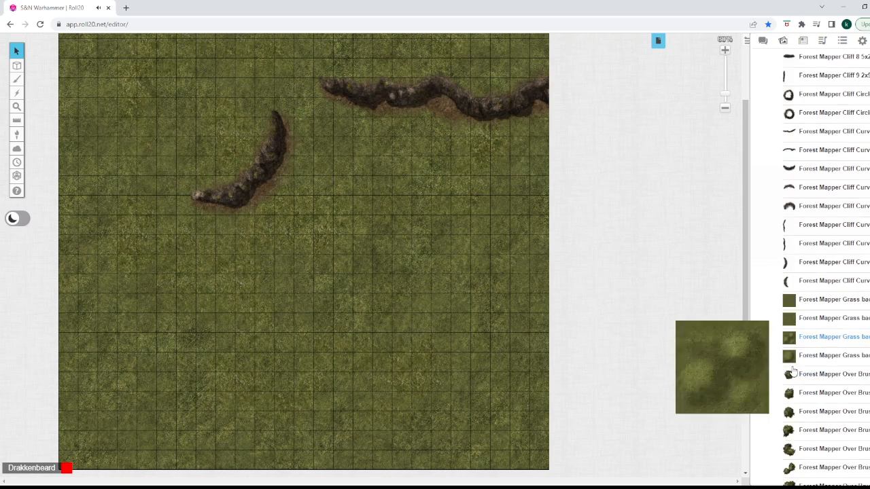
scroll(793, 371, "down", 8)
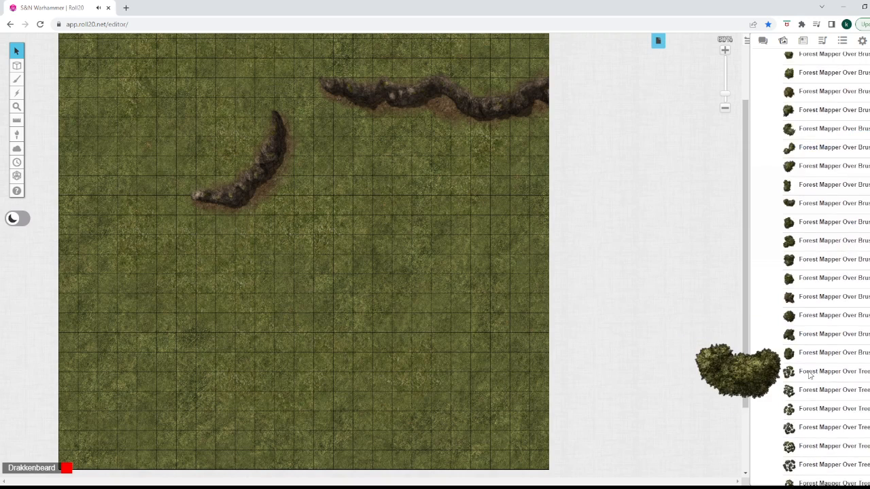
scroll(809, 374, "down", 3)
scroll(815, 360, "up", 10)
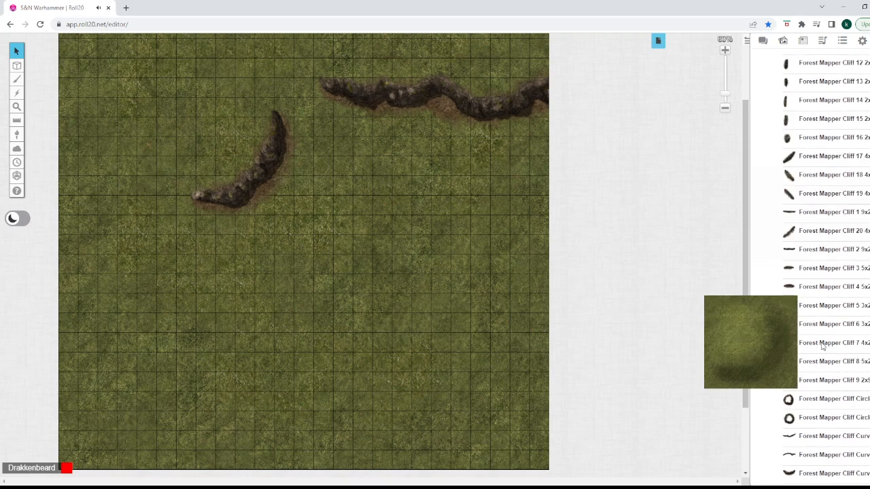
scroll(821, 340, "up", 10)
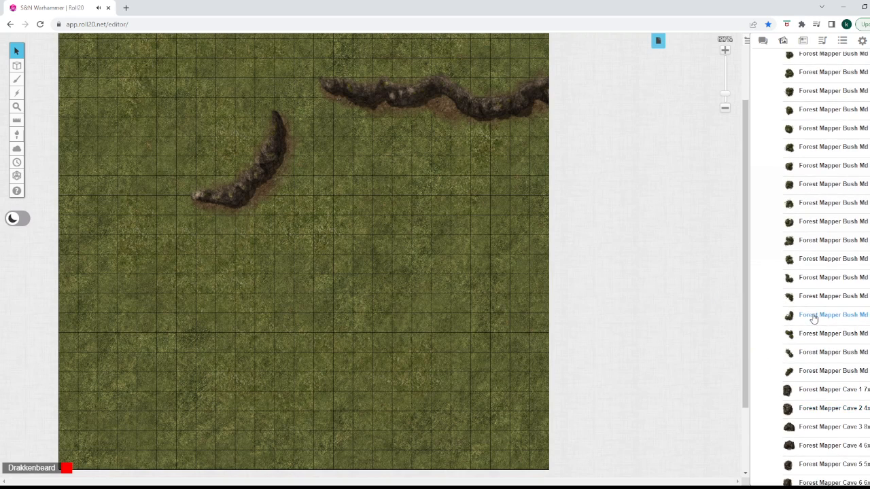
scroll(813, 316, "up", 5)
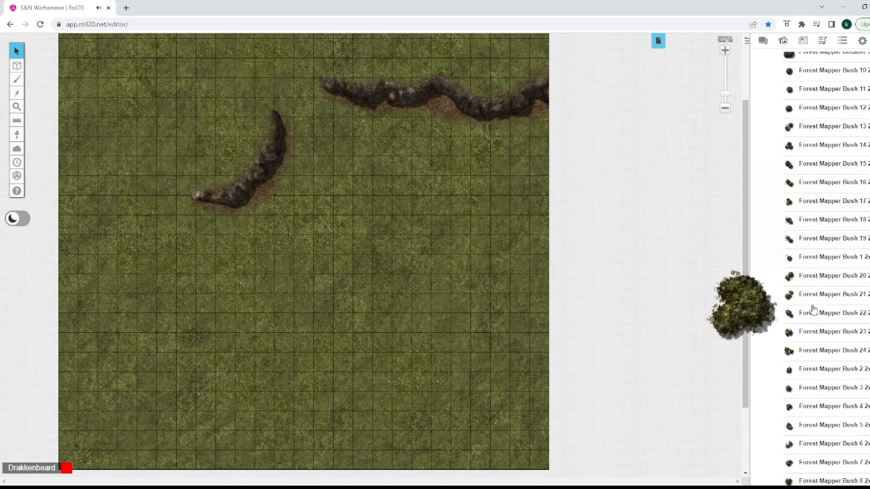
scroll(813, 310, "up", 4)
Place a long, wavy vertical cliff tile in the lower-left part of the map, below the crescent cliff.
scroll(808, 208, "down", 18)
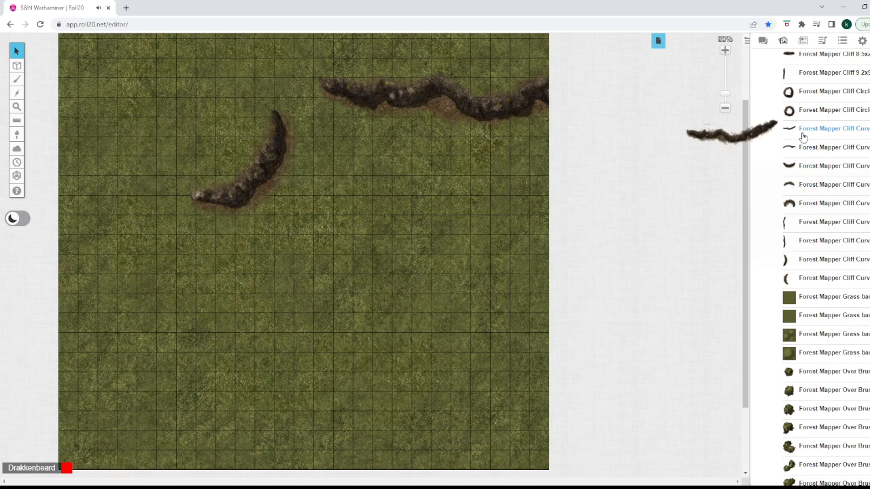
left_click_drag(800, 243, 181, 285)
left_click_drag(177, 244, 99, 303)
scroll(189, 224, "down", 2)
scroll(182, 212, "up", 1)
left_click_drag(95, 202, 177, 237)
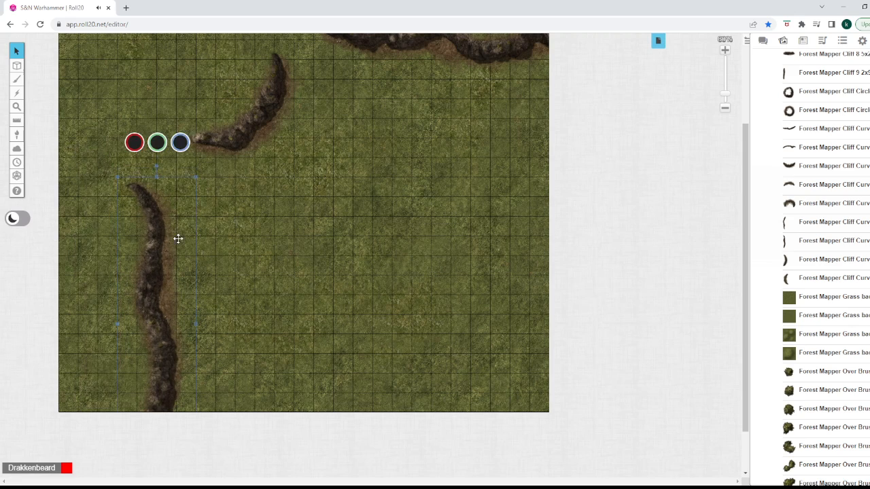
Mark the vertical cliff as a drawing, rotate it slightly clockwise and shift it toward the map's left edge.
right_click(177, 237)
mouse_move(218, 223)
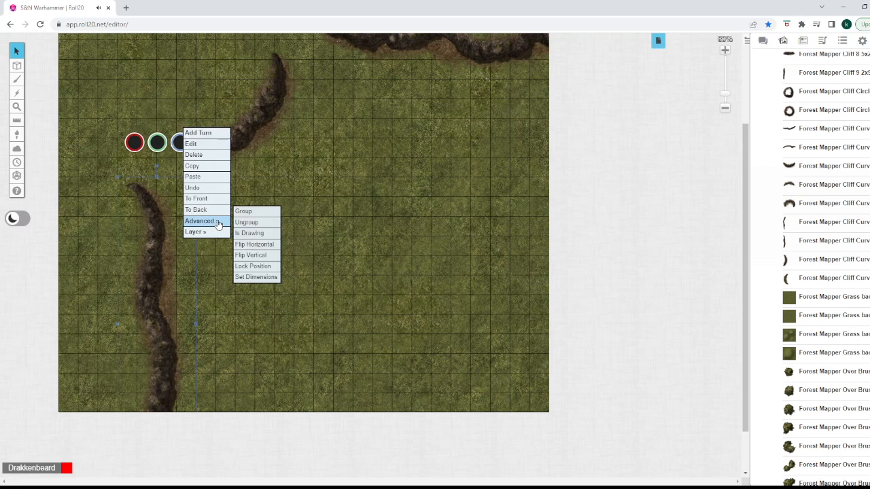
left_click(273, 233)
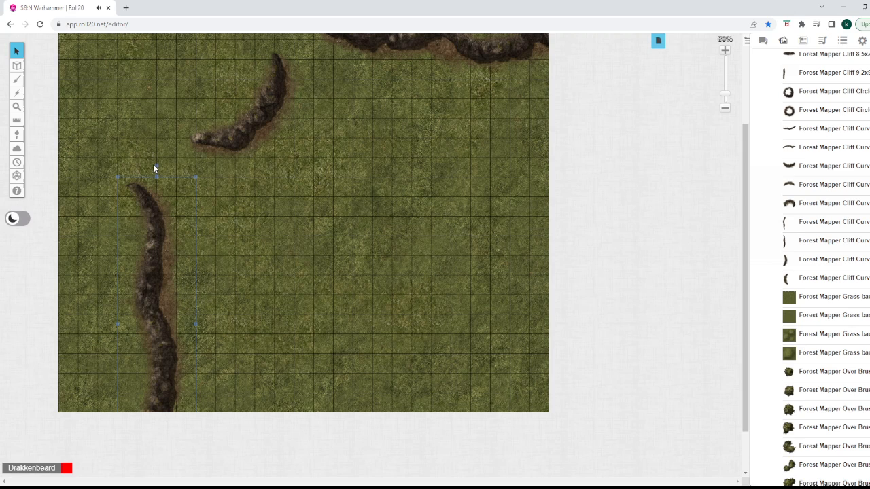
left_click_drag(156, 168, 198, 187)
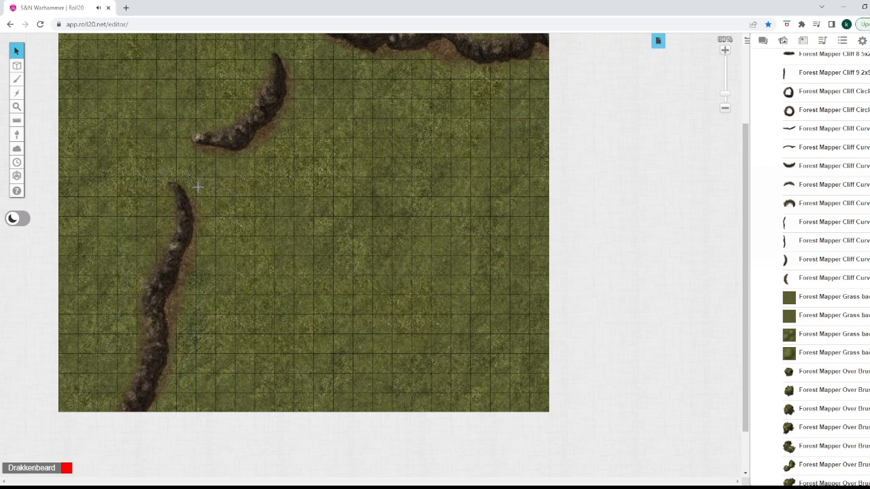
left_click_drag(166, 245, 139, 250)
scroll(316, 231, "up", 3)
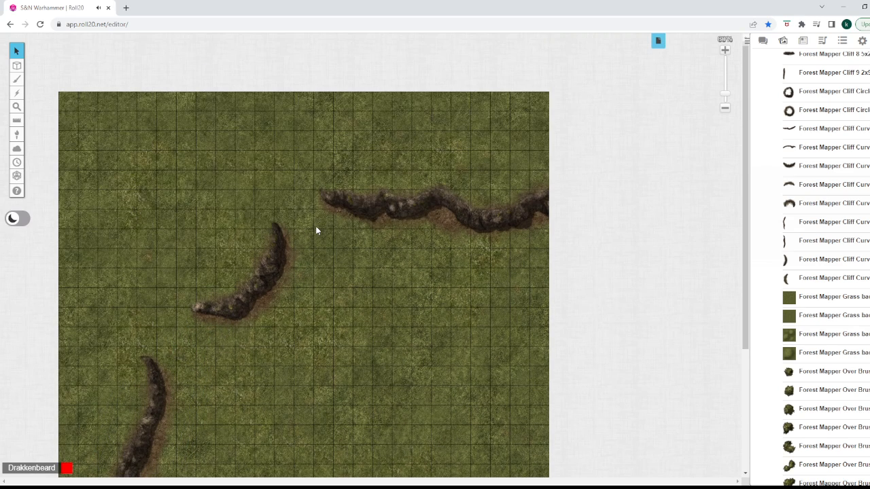
scroll(317, 229, "down", 5)
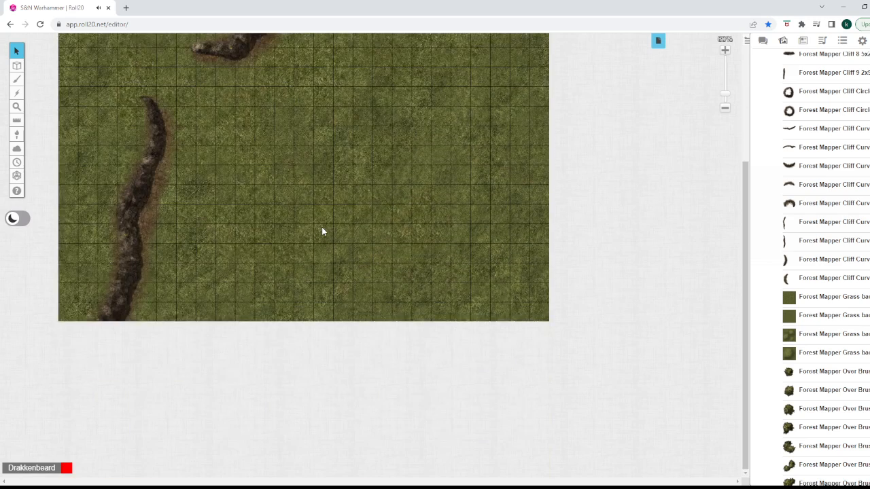
scroll(322, 231, "up", 3)
scroll(229, 238, "up", 2)
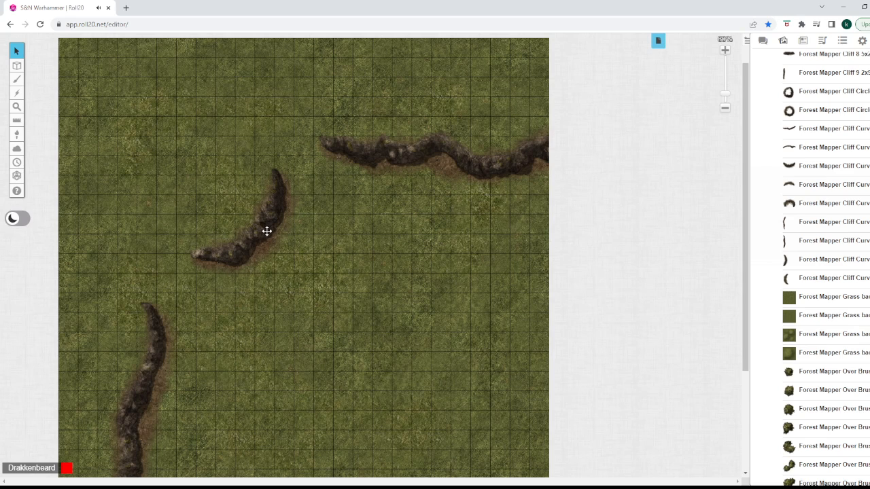
scroll(748, 312, "down", 3)
Place a short vertical Forest Mapper thin path tile at the map's bottom edge, just right of the lower-left cliff.
scroll(507, 283, "down", 3)
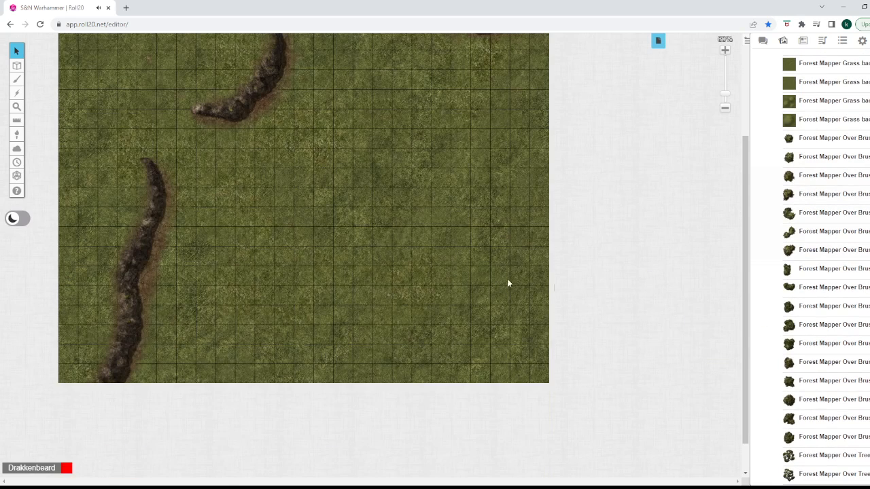
scroll(766, 333, "down", 6)
scroll(808, 340, "down", 7)
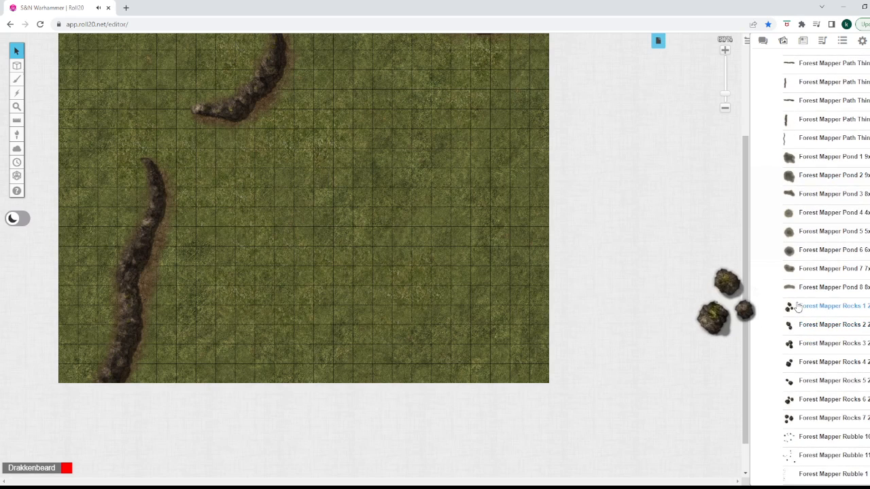
scroll(788, 285, "up", 2)
left_click_drag(783, 264, 196, 322)
left_click_drag(198, 291, 194, 328)
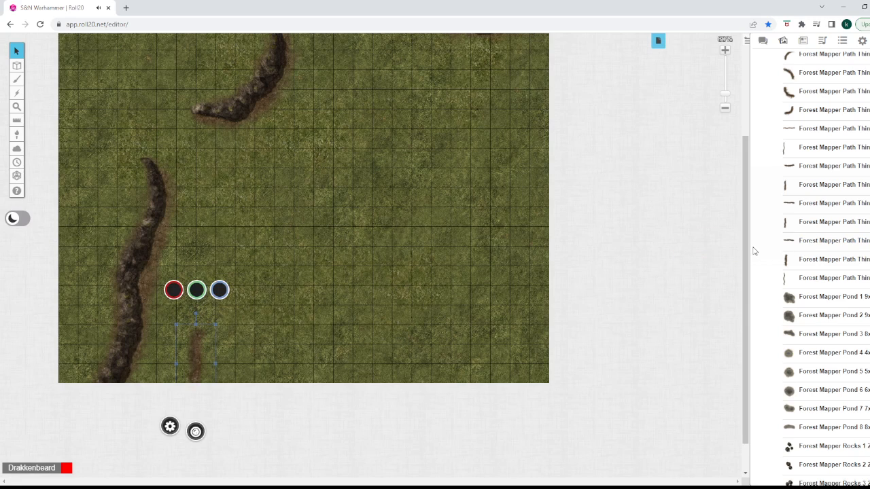
Place the curved Forest Mapper Path Thin 10 tile above the short vertical path near the map's bottom edge.
left_click_drag(751, 255, 677, 252)
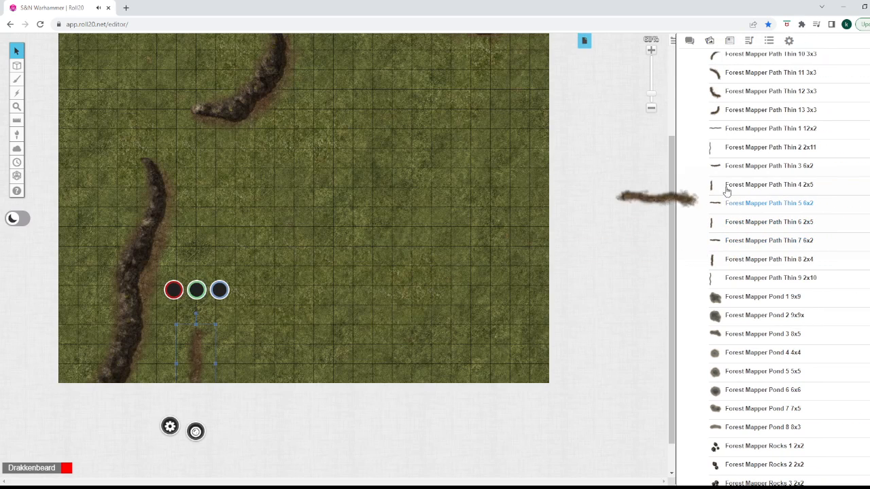
scroll(728, 174, "up", 2)
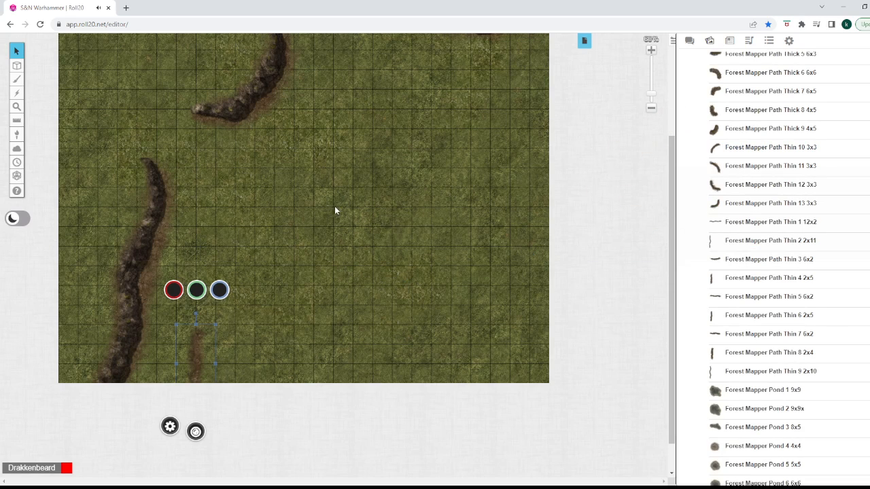
left_click_drag(335, 211, 229, 307)
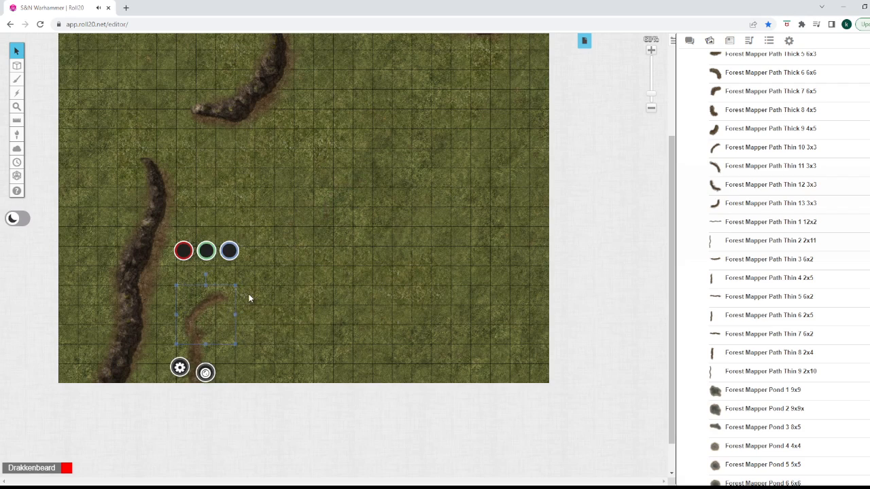
Mark the curved path tile as a drawing and align it with the upper end of the short vertical path.
left_click(232, 319)
left_click(194, 371)
left_click_drag(193, 371, 177, 369)
left_click(191, 366)
right_click(202, 305)
mouse_move(220, 289)
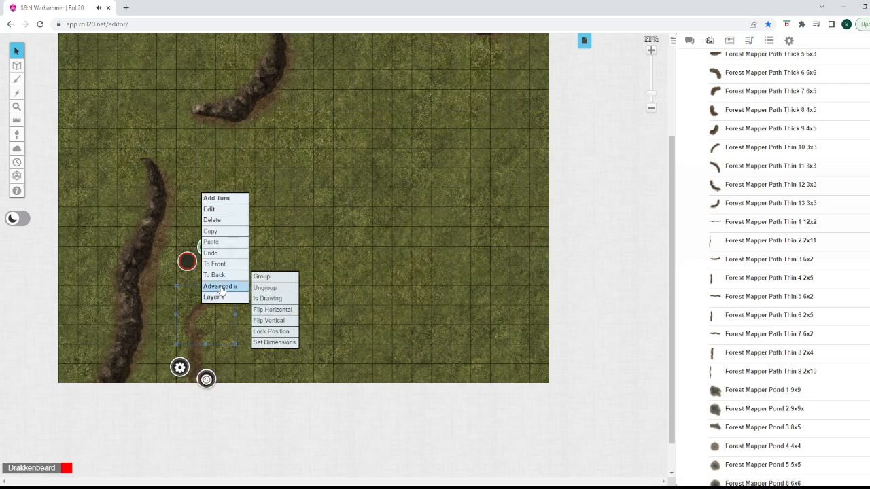
left_click(277, 300)
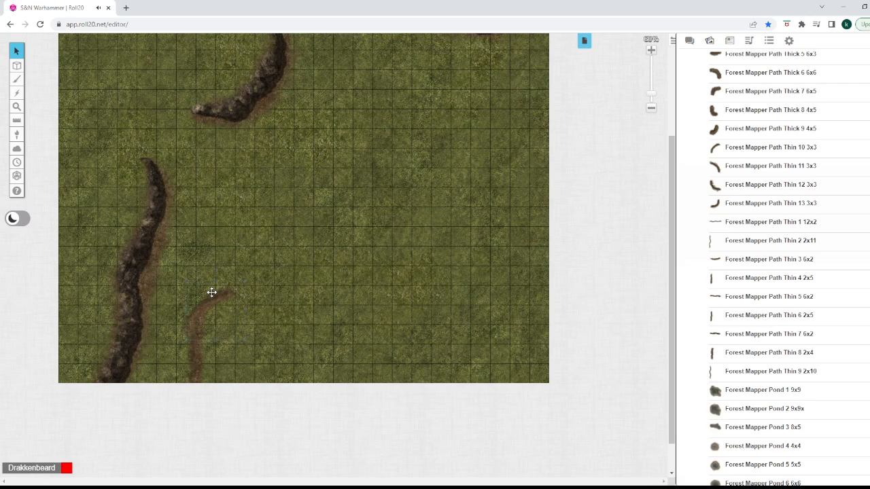
left_click(329, 255)
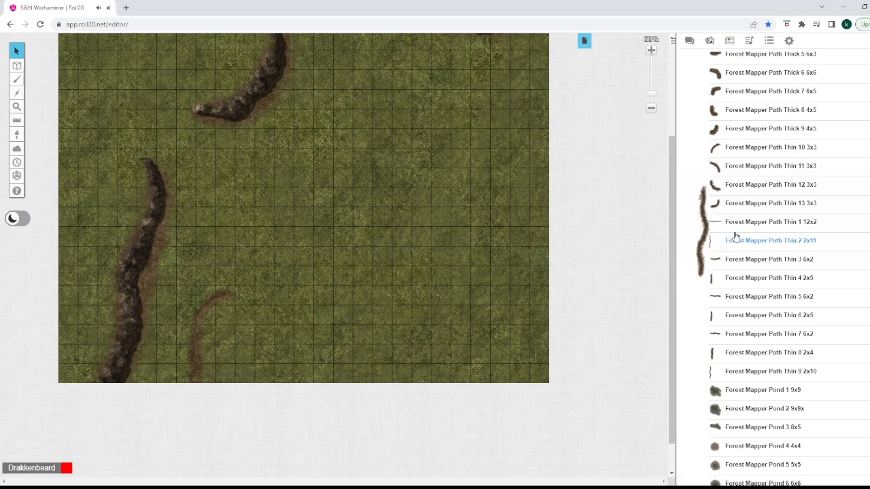
scroll(728, 178, "up", 1)
scroll(726, 178, "up", 1)
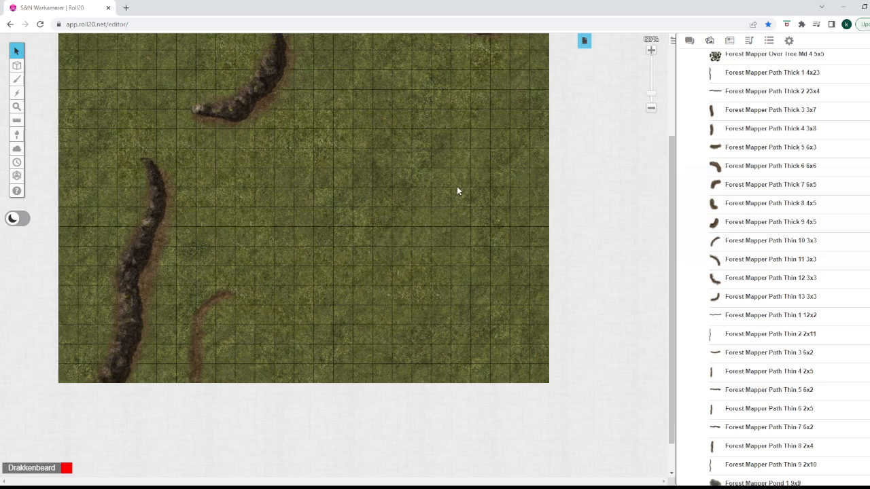
scroll(454, 201, "up", 2)
left_click(465, 251)
key("Delete")
scroll(512, 251, "down", 3)
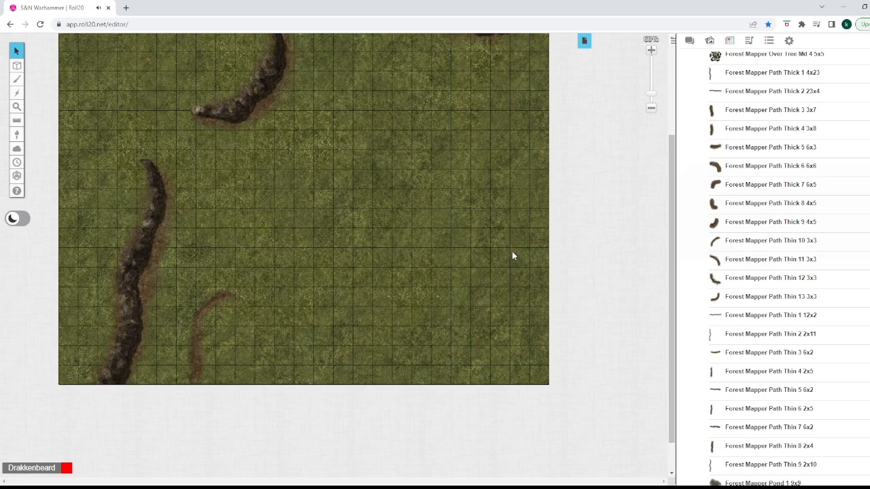
Place the long Forest Mapper Path Thin 9 tile at the map's bottom edge and attach the curved path tile to its upper end.
scroll(746, 244, "down", 2)
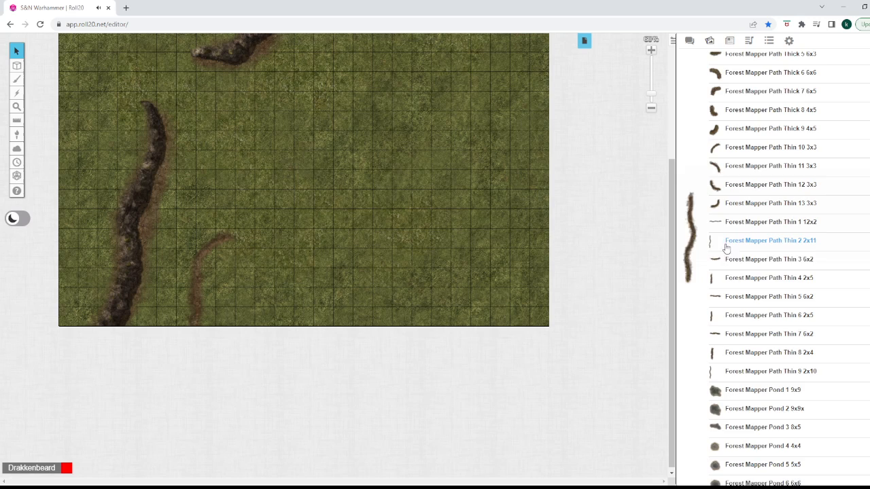
scroll(744, 248, "down", 1)
left_click_drag(735, 325, 238, 301)
left_click_drag(193, 266, 230, 190)
Delete the leftover short vertical path tile between the lower-left cliff and the long path.
left_click_drag(192, 216, 192, 216)
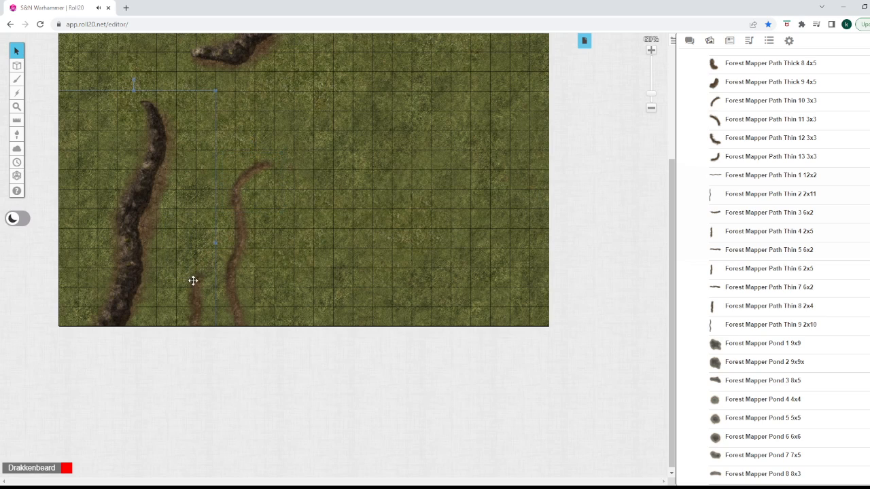
left_click_drag(192, 279, 196, 223)
key("ctrl+z")
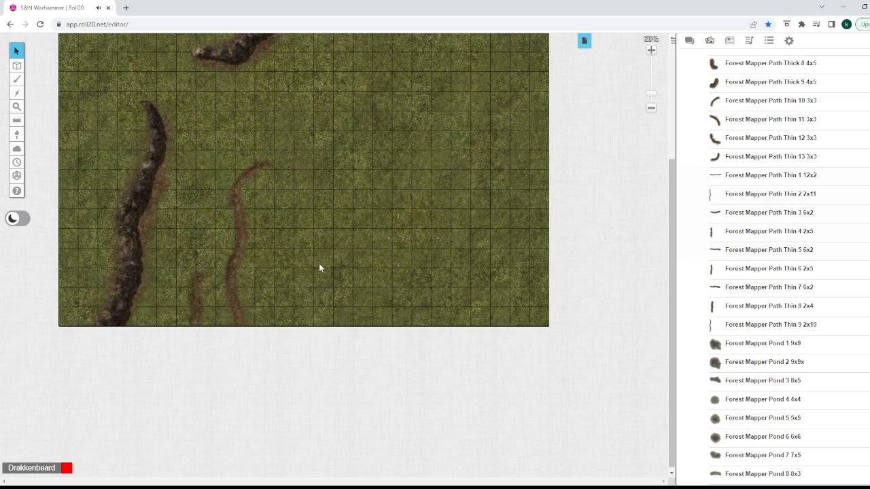
left_click(185, 297)
key("Delete")
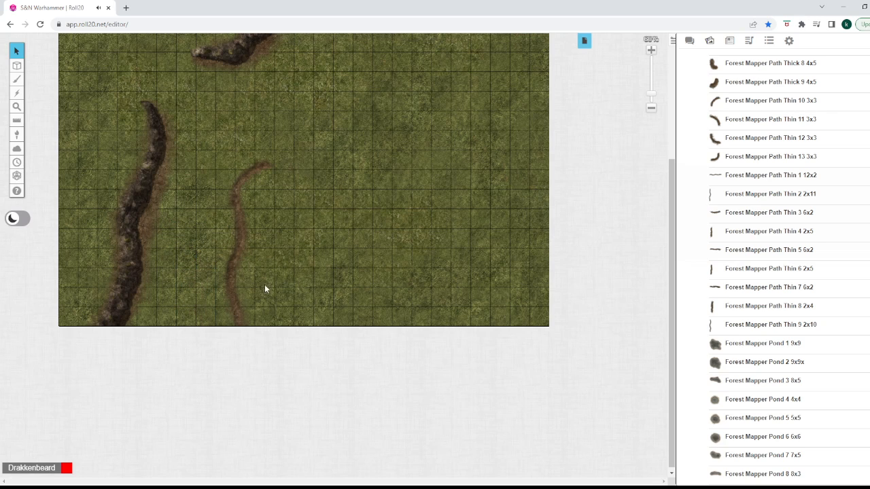
Place a Forest Mapper Path Thin 13 tile at the end of the curved path so the trail turns upward.
scroll(274, 187, "up", 3)
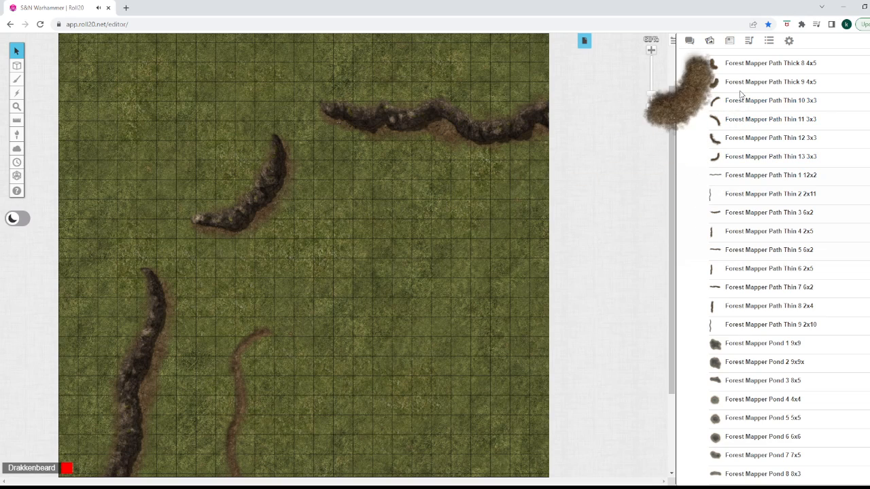
left_click_drag(738, 156, 409, 260)
left_click_drag(352, 288, 287, 320)
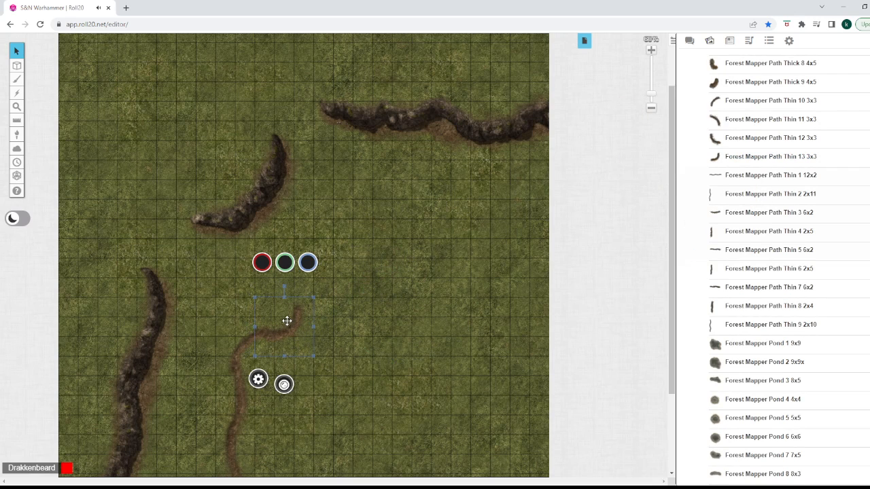
left_click(532, 252)
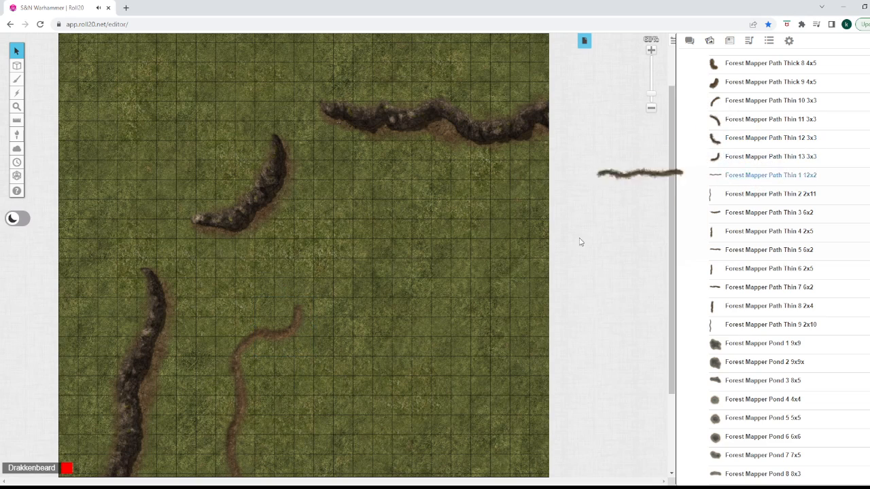
Duplicate the two curved path tiles and chain the copies diagonally up and right toward the upper-right cliff.
left_click(280, 320)
key("ctrl+v")
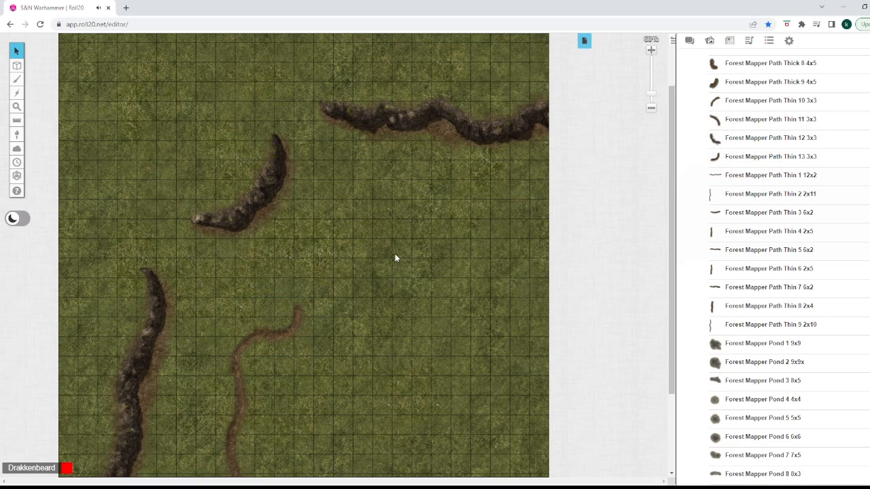
left_click_drag(384, 260, 299, 293)
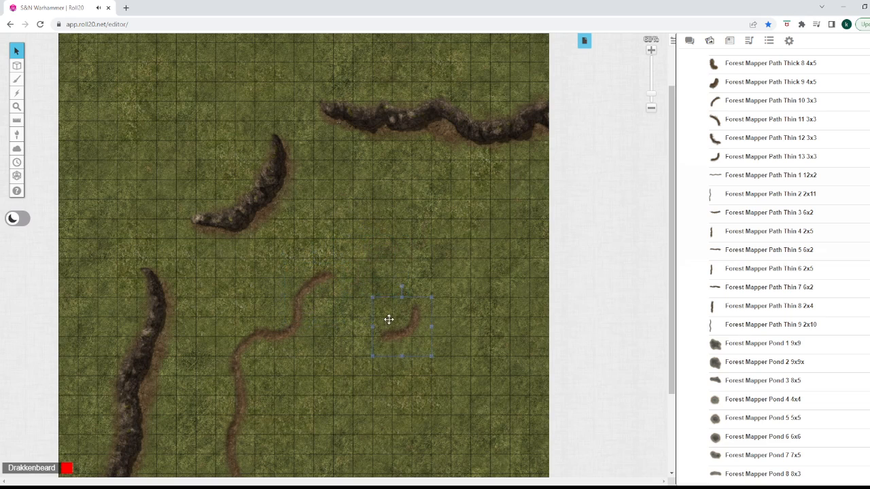
left_click_drag(388, 319, 355, 238)
left_click(428, 239)
key("ctrl+v")
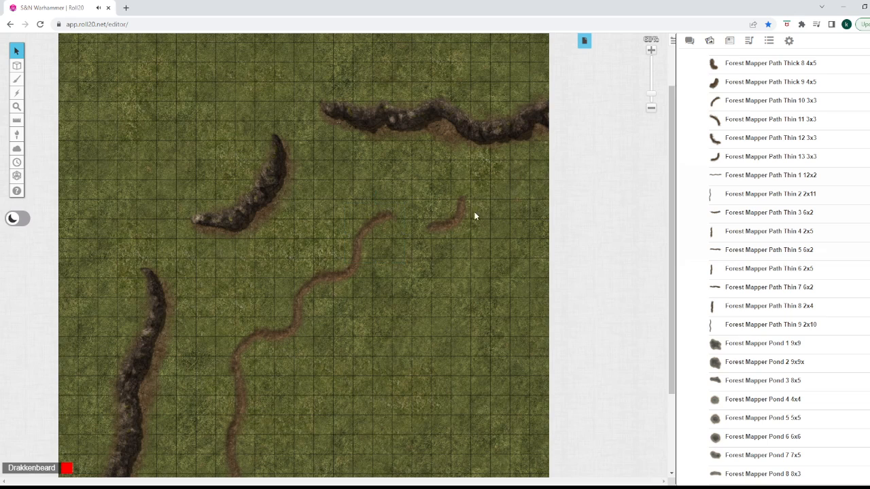
Delete the surplus curved copy and extend the trail to the map's right edge with the Forest Mapper Path Thin 1 tile.
left_click(475, 216)
key("Delete")
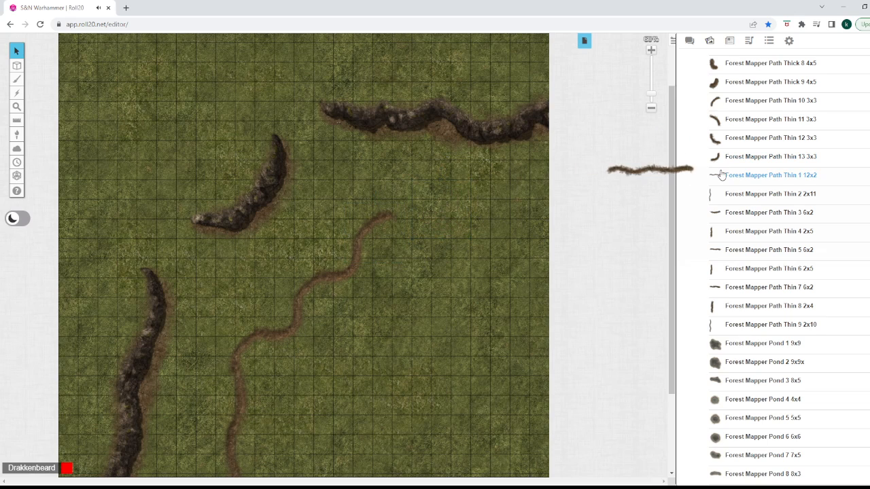
left_click_drag(718, 175, 466, 217)
Place the Forest Mapper Pond 2 tile in the map's lower-right corner, enlarge it and shift it partly past the map's edges.
scroll(476, 318, "down", 3)
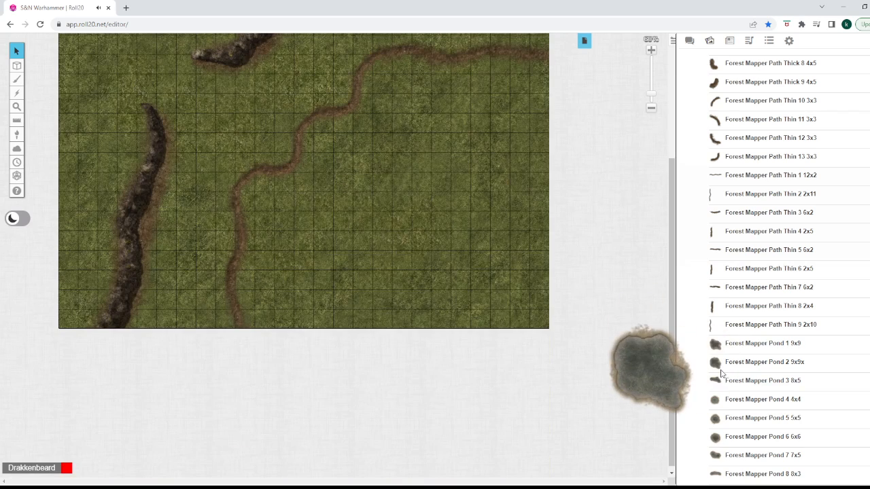
left_click_drag(722, 362, 470, 262)
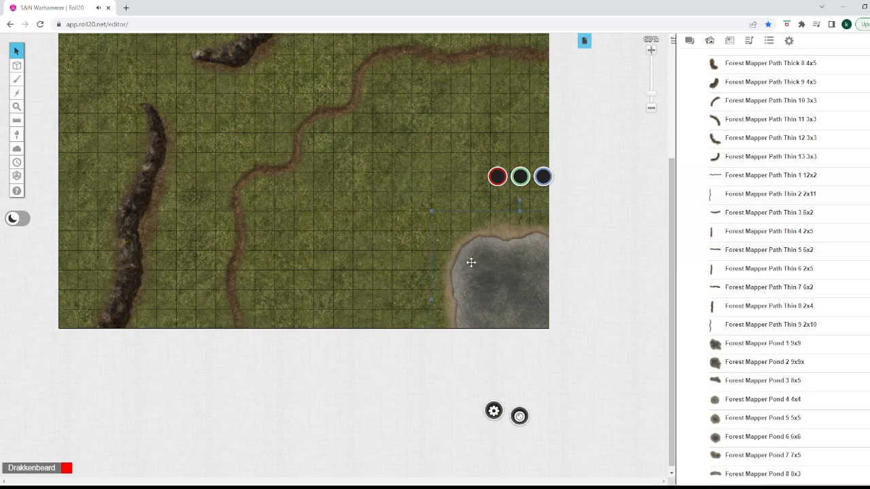
left_click(435, 216)
left_click_drag(431, 212, 307, 140)
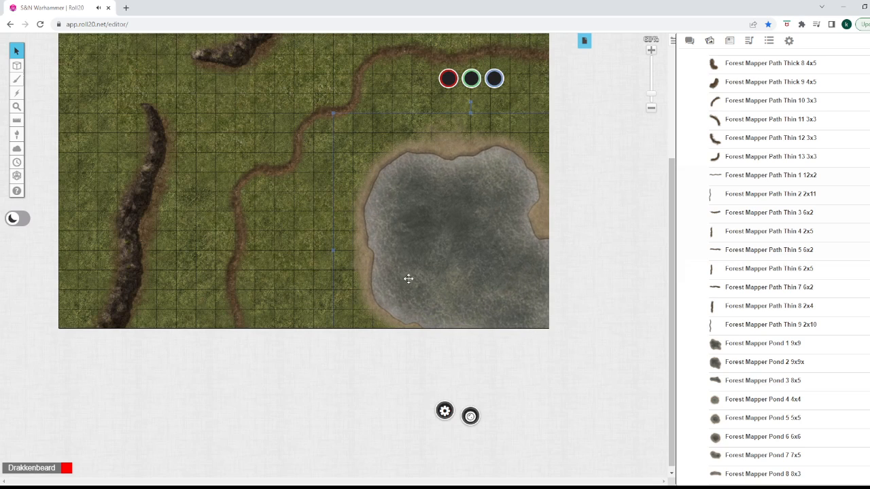
left_click_drag(408, 279, 438, 278)
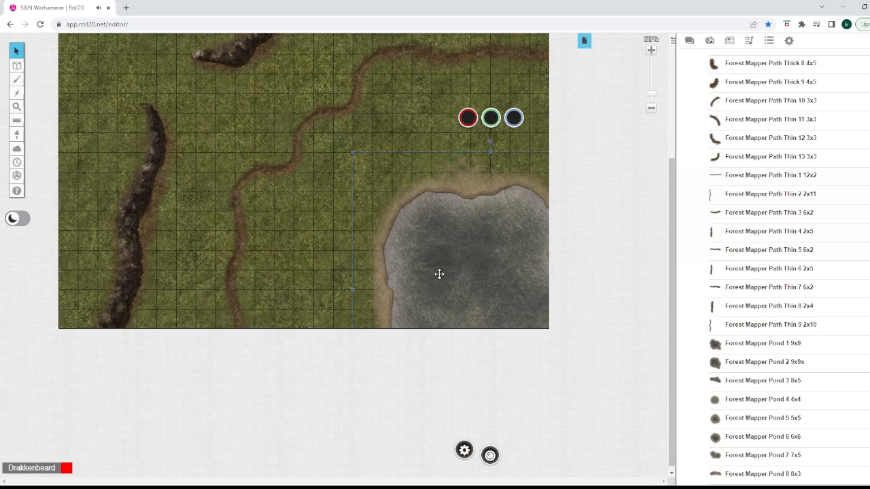
Place a Forest Mapper Rocks 6 tile on the upper-left shore of the pond.
scroll(442, 269, "up", 3)
scroll(437, 301, "down", 1)
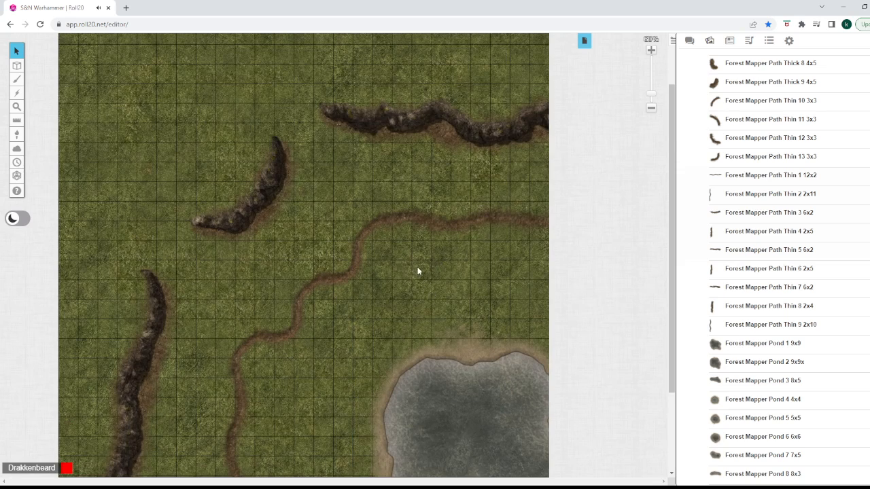
scroll(733, 278, "down", 5)
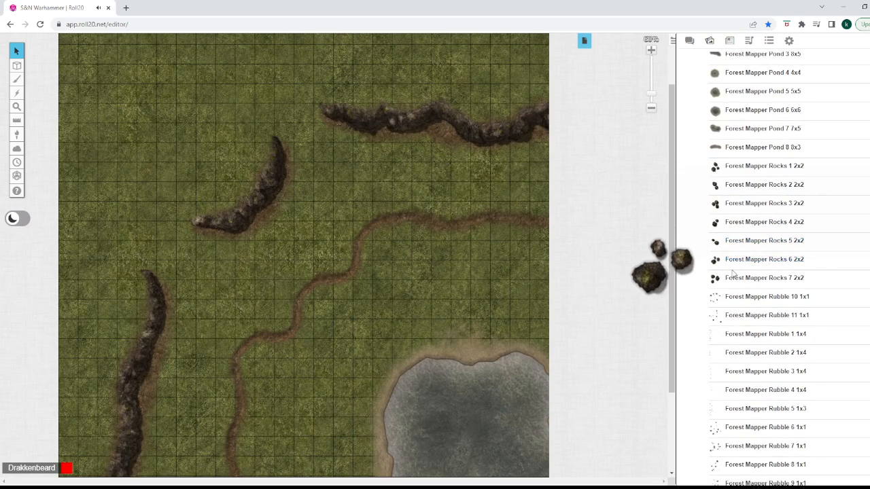
left_click_drag(733, 272, 534, 260)
scroll(534, 260, "down", 2)
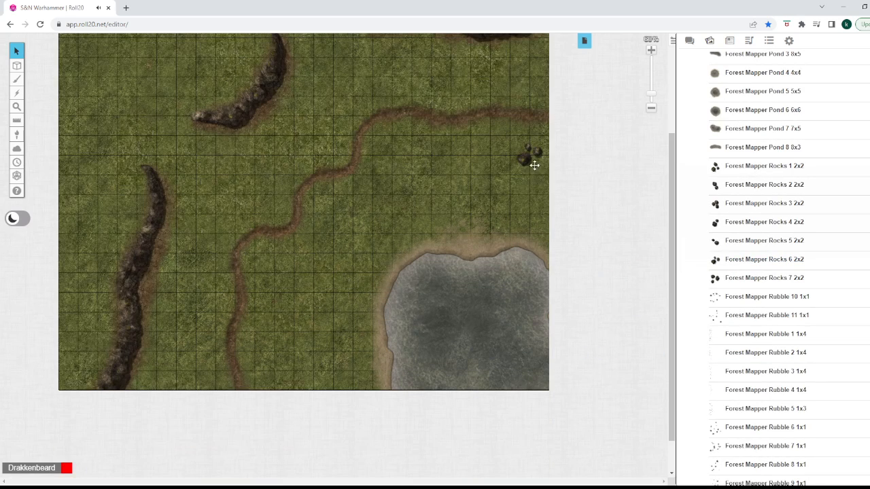
left_click_drag(534, 166, 400, 270)
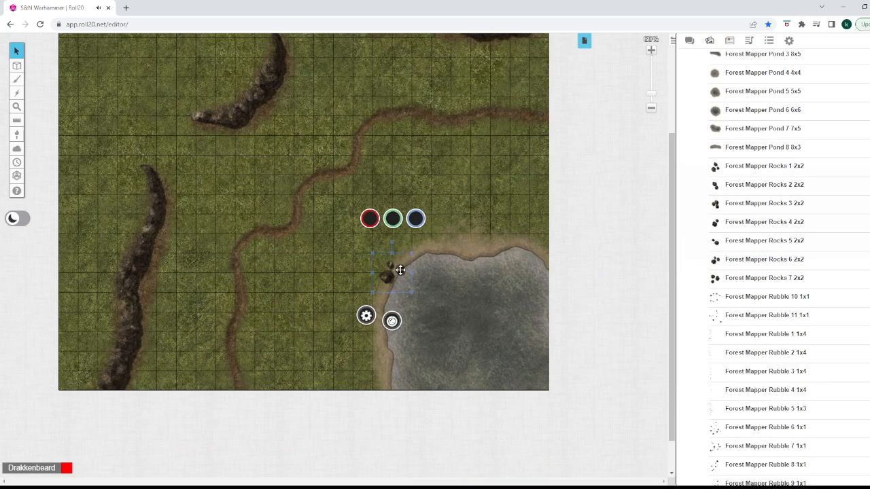
left_click(448, 206)
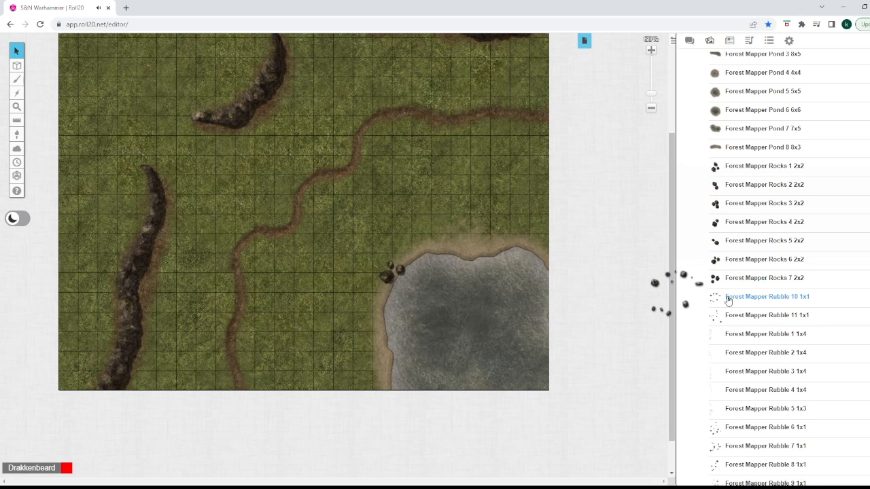
Place a Forest Mapper Rubble Md 2 tile on the pond's left shore, just below the rocks.
scroll(724, 299, "down", 2)
scroll(726, 375, "down", 2)
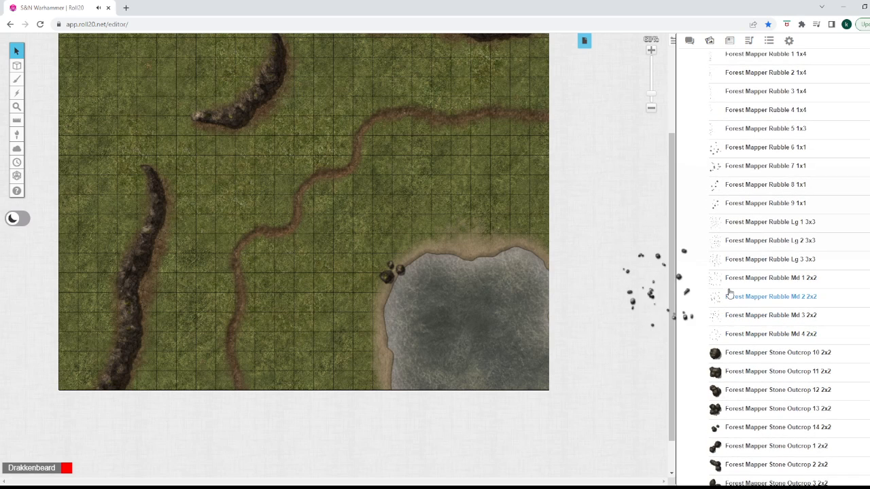
left_click_drag(729, 293, 254, 235)
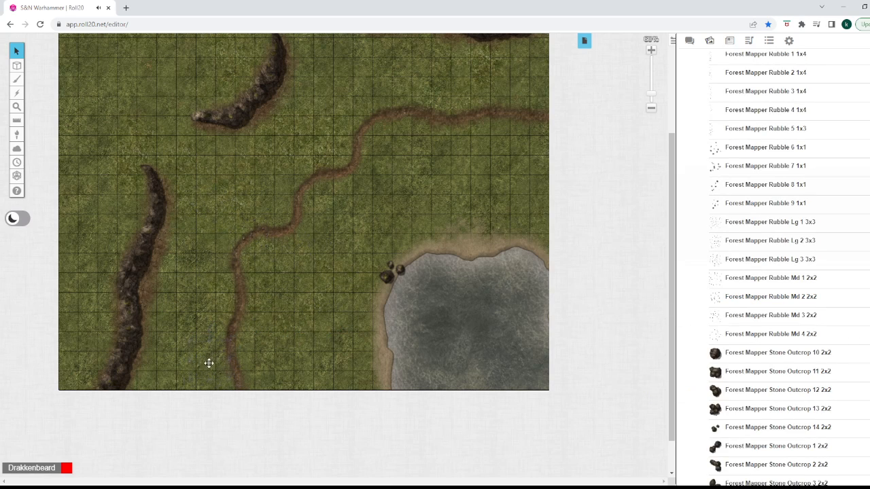
left_click(377, 310)
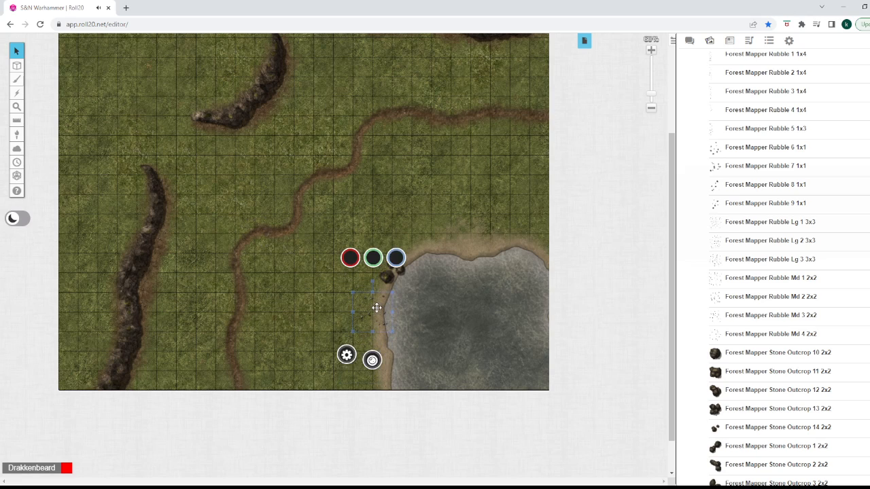
Move the rocks from the pond's shore to the grass just below the bend in the trail.
right_click(427, 314)
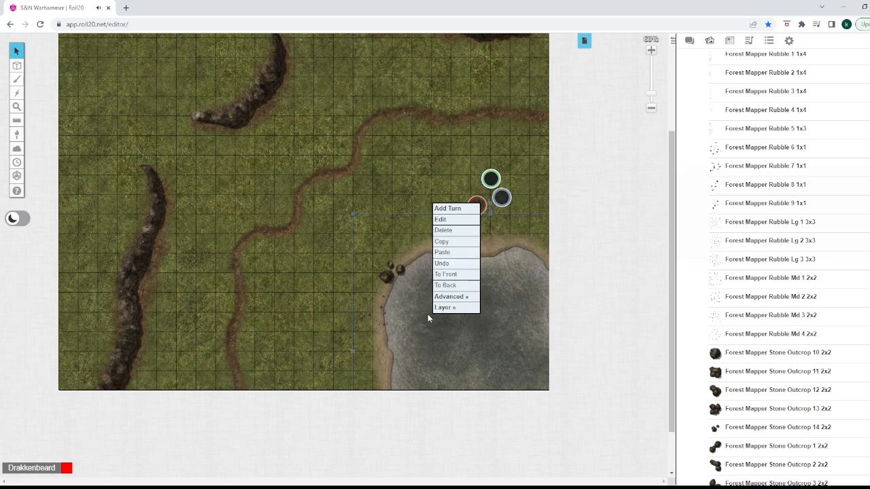
left_click(305, 256)
left_click_drag(390, 272, 307, 249)
Move the rubble tile down the pond's left shore to the map's bottom edge.
left_click(380, 330)
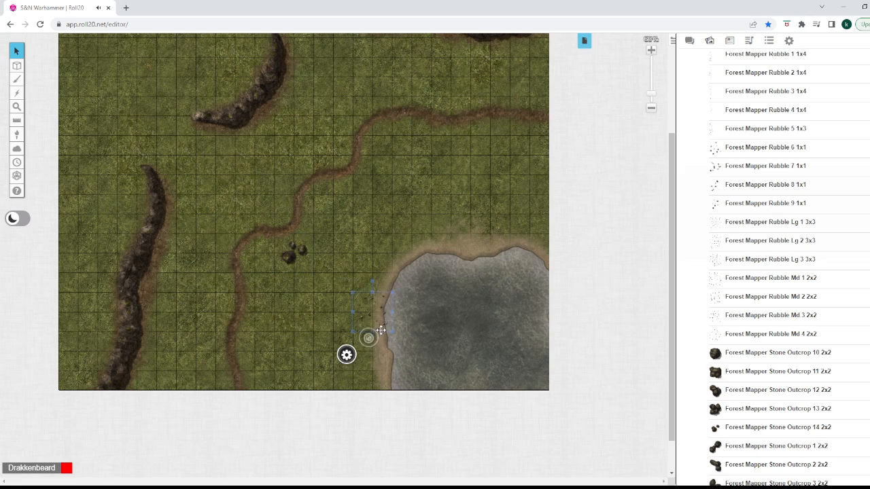
left_click_drag(379, 328, 363, 359)
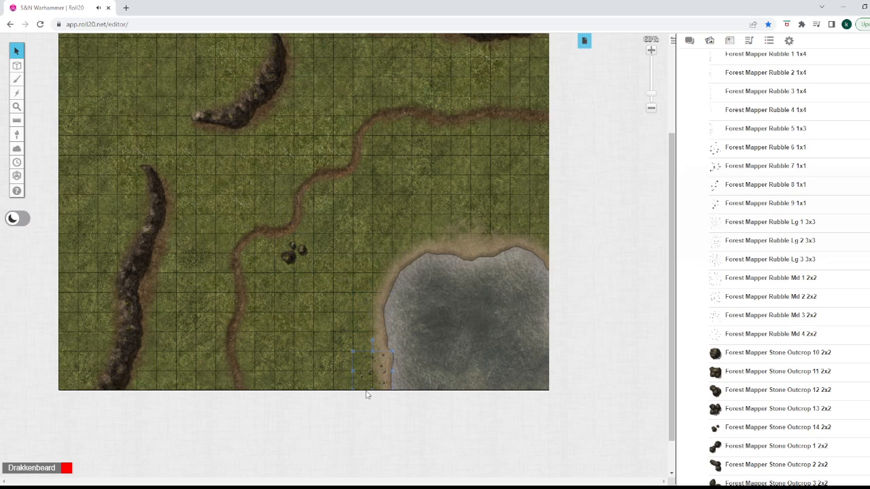
left_click(371, 370)
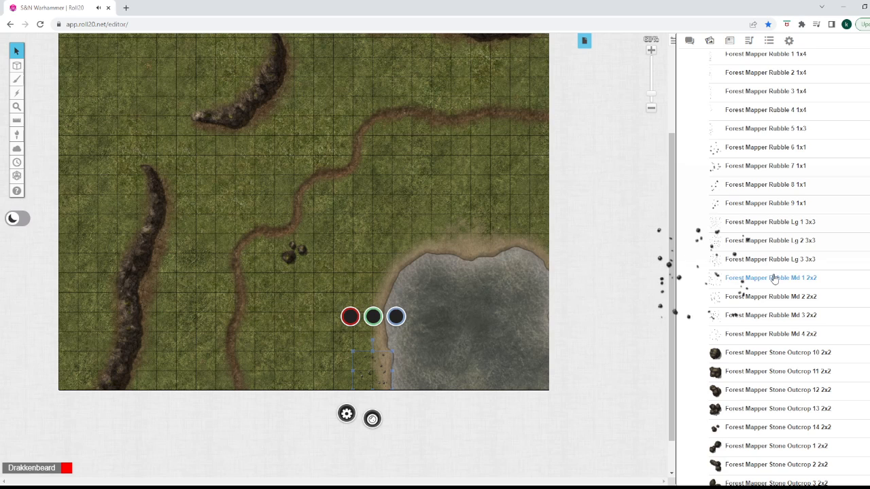
Place a Forest Mapper Rubble Md 1 tile on the grass just beside the pond's left shore and set it as a drawing.
left_click_drag(774, 279, 327, 330)
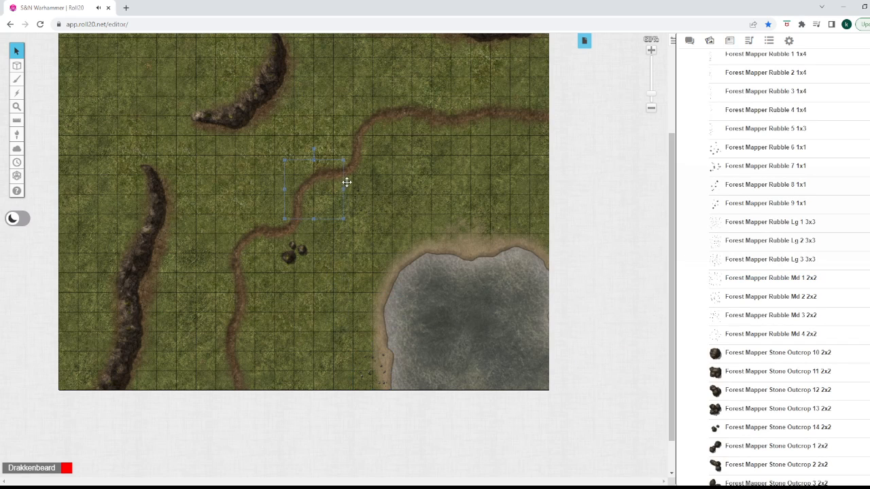
left_click(349, 188)
left_click(354, 231)
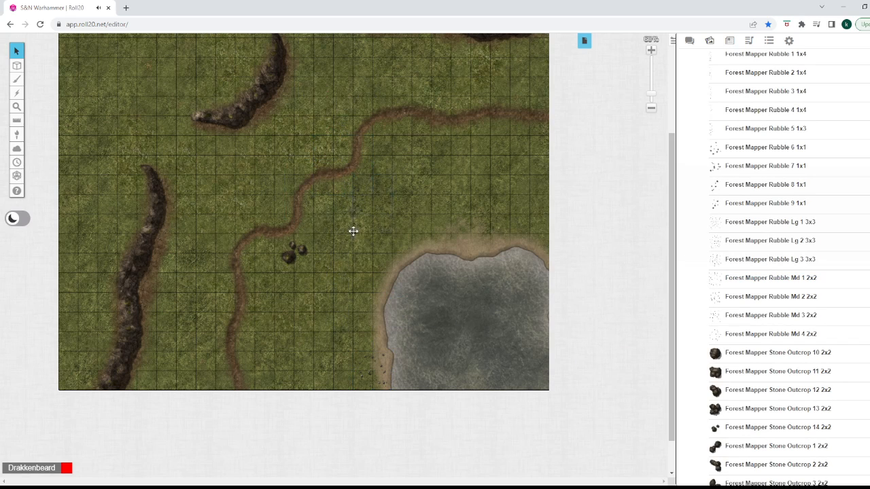
left_click(340, 343)
right_click(336, 334)
mouse_move(360, 315)
left_click(415, 317)
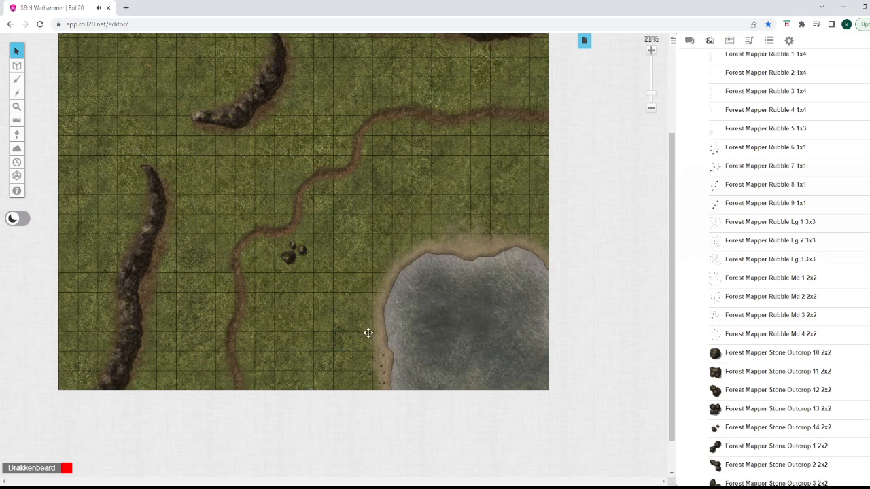
left_click_drag(296, 324, 351, 367)
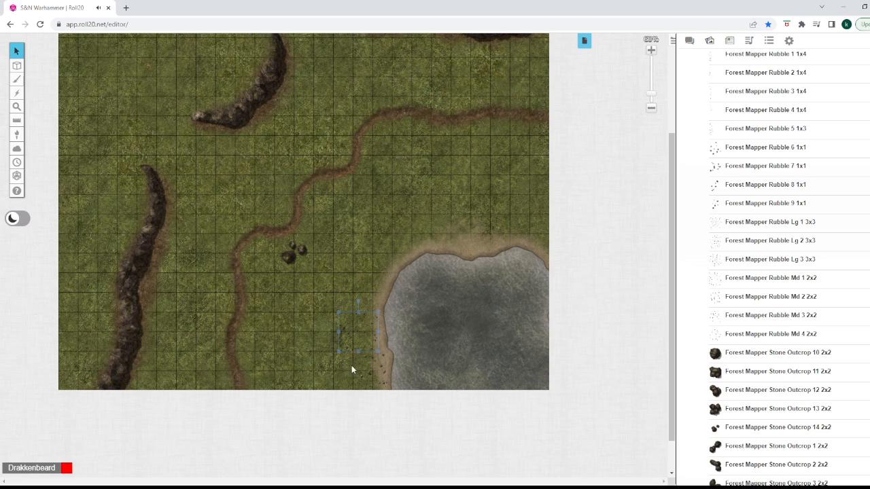
Scatter rubble tiles along the pond's upper shore.
left_click(443, 164)
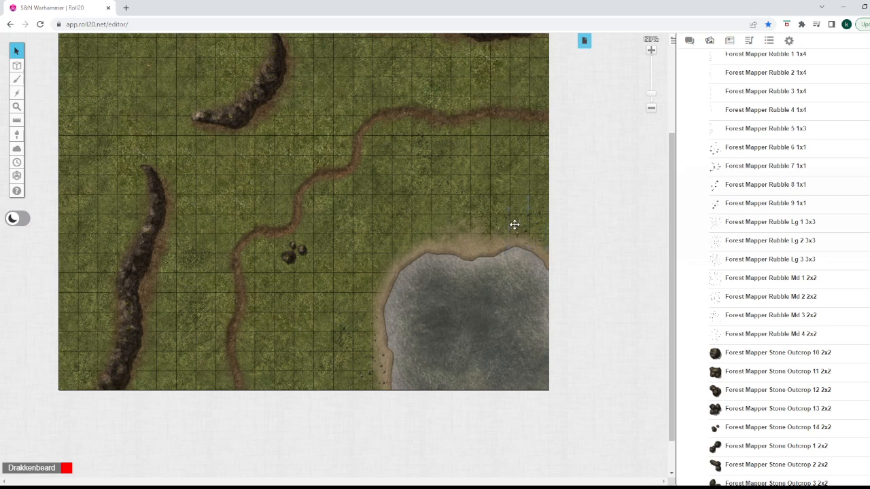
left_click_drag(515, 225, 518, 228)
left_click_drag(433, 148, 472, 229)
left_click(404, 188)
Position rubble around the pond's upper-left shore, above the rubble already beside the left bank.
left_click(361, 253)
right_click(362, 254)
left_click(318, 254)
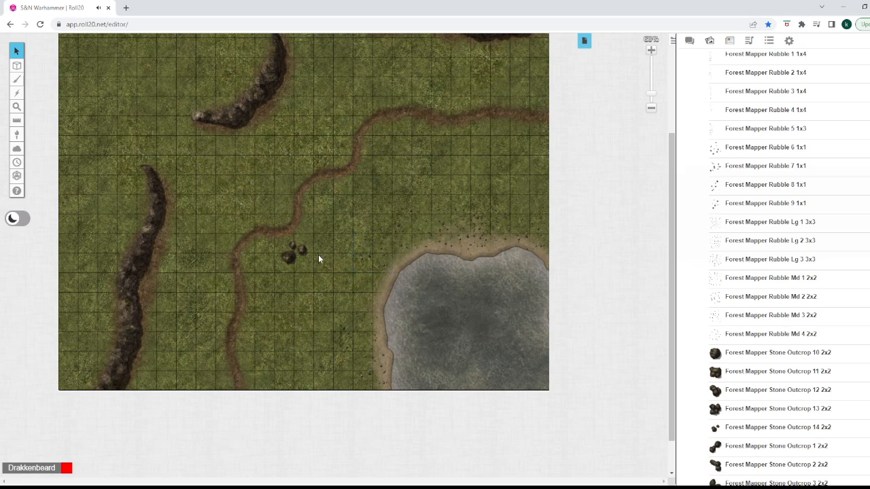
left_click(358, 284)
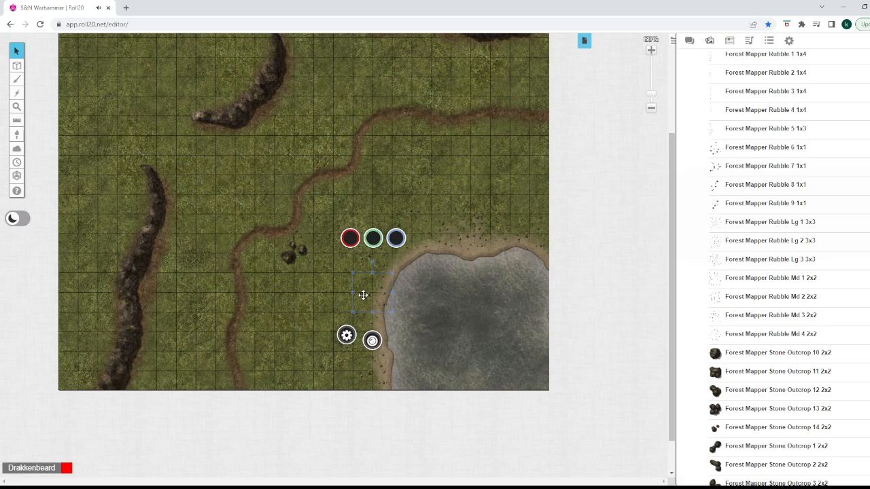
left_click(358, 256)
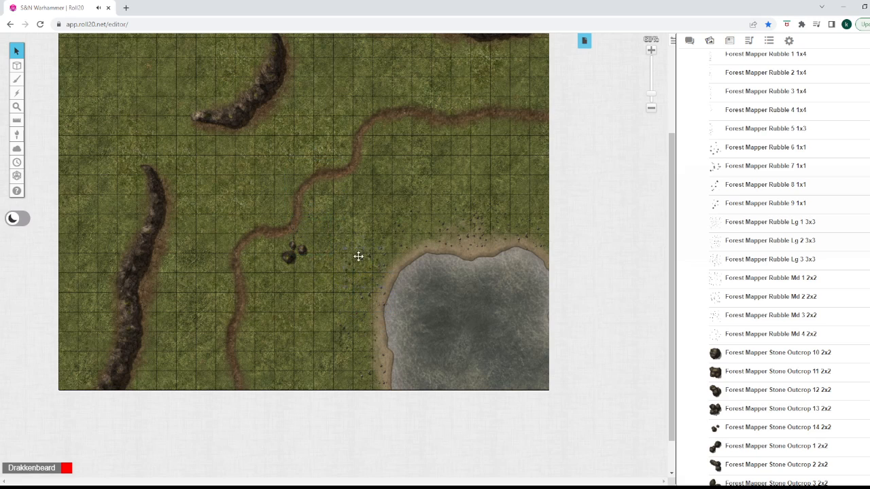
Move the rocks from beside the trail to the pond's upper-left shore and set them as a drawing.
left_click_drag(286, 257, 379, 254)
right_click(316, 262)
left_click(342, 225)
right_click(379, 254)
mouse_move(405, 249)
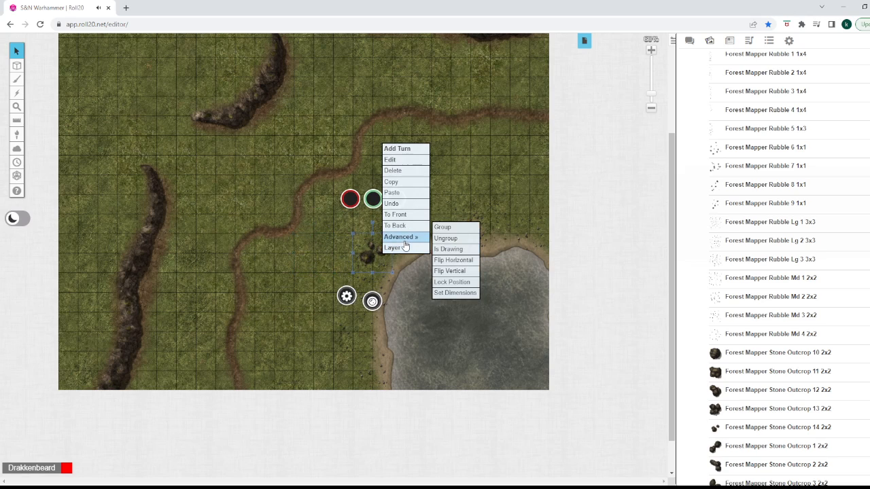
left_click(439, 250)
mouse_move(386, 255)
left_mouse_down()
mouse_move(468, 238)
mouse_move(383, 255)
left_mouse_up()
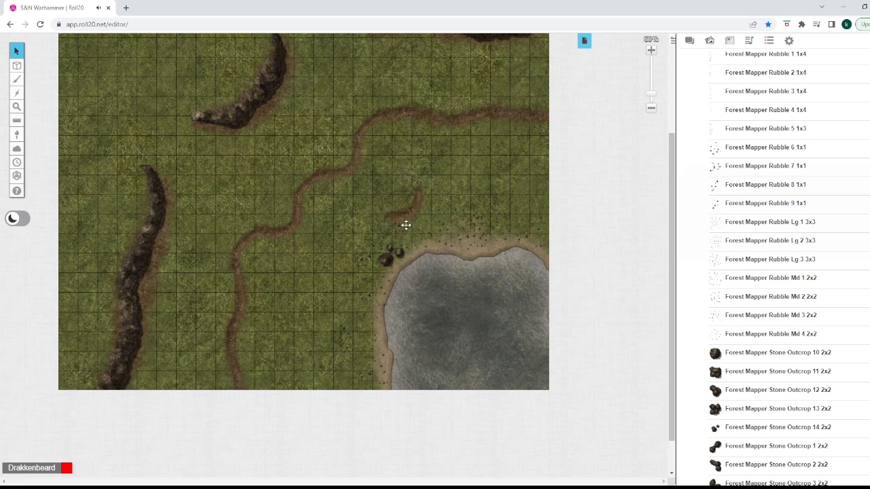
Set the pond and the tiles around its shore as drawings.
left_click_drag(406, 225, 383, 196)
left_click(478, 198)
left_click_drag(540, 173, 355, 379)
right_click(402, 330)
mouse_move(435, 312)
left_click(468, 313)
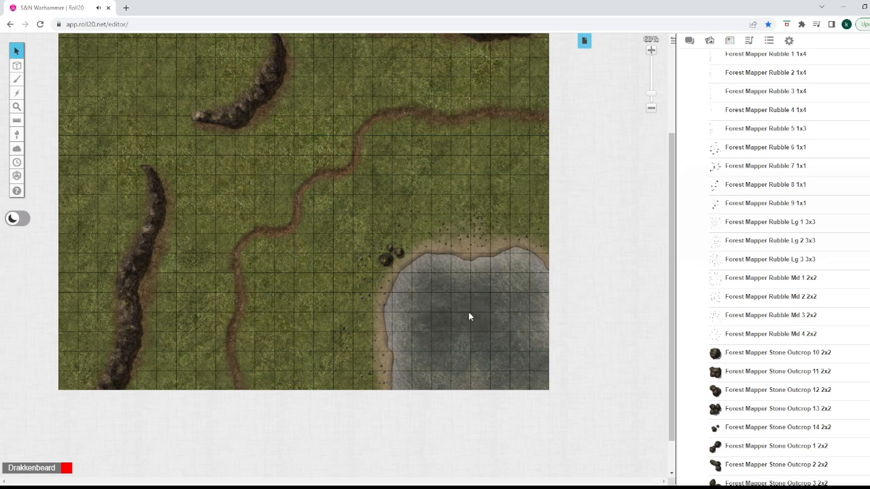
Set the lower trail segments as drawings.
right_click(290, 234)
mouse_move(330, 315)
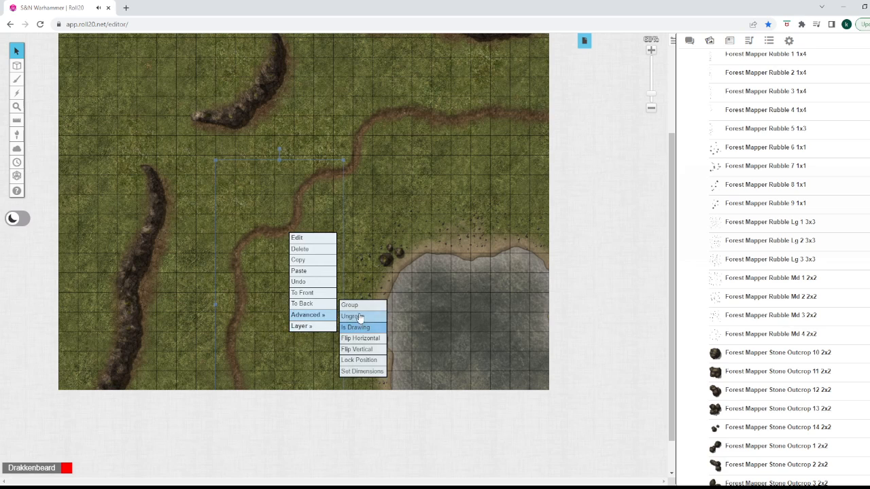
left_click(341, 327)
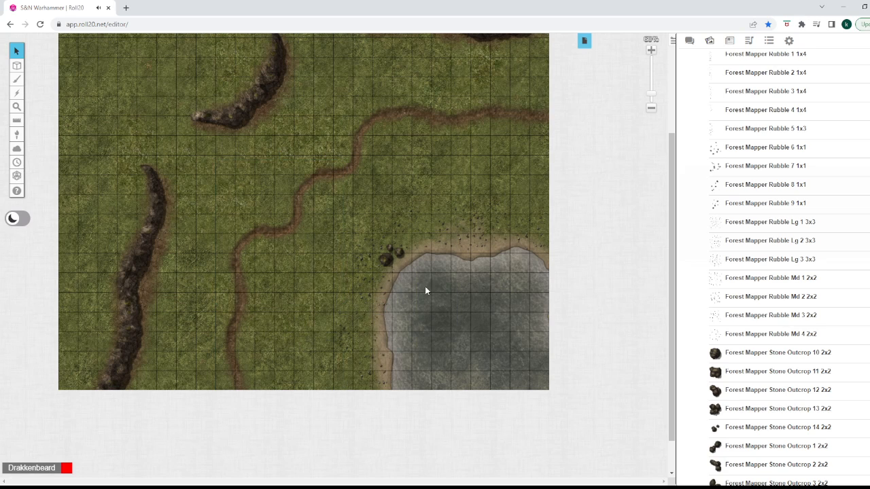
Set the cliffs and trail segments in the upper part of the map as drawings.
scroll(451, 280, "up", 3)
left_click_drag(175, 107, 507, 363)
right_click(446, 272)
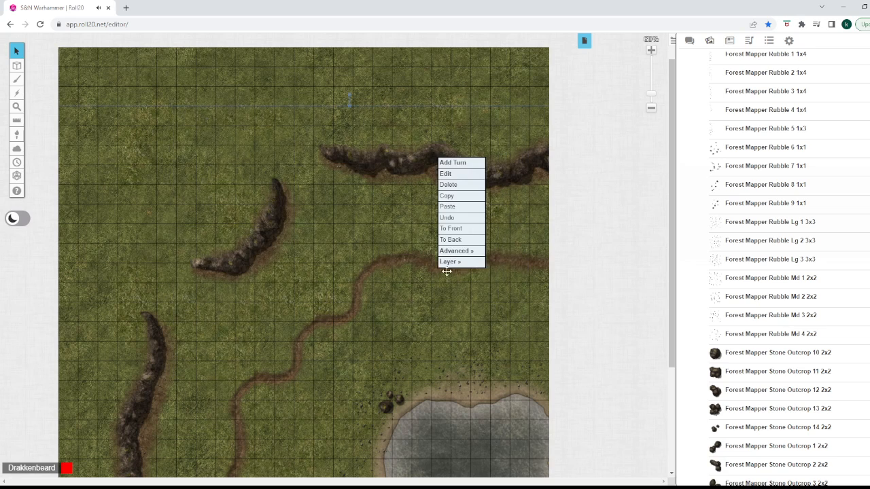
left_click(508, 262)
scroll(202, 249, "down", 3)
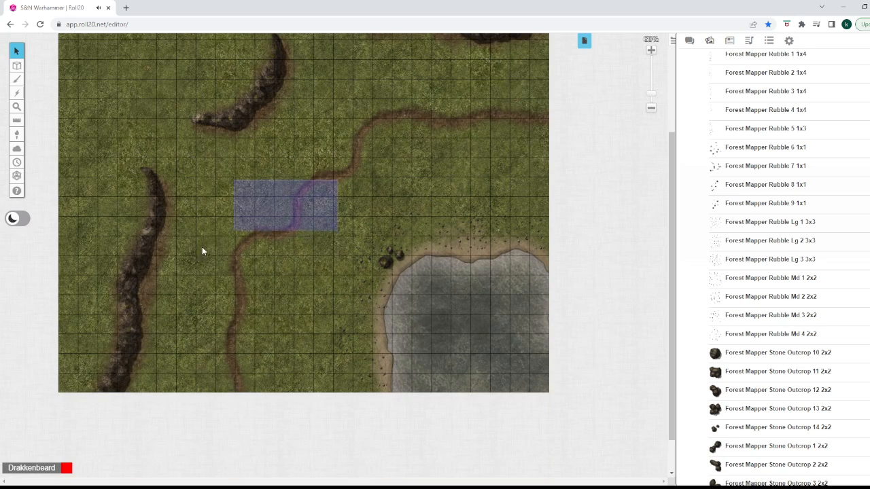
scroll(431, 246, "up", 1)
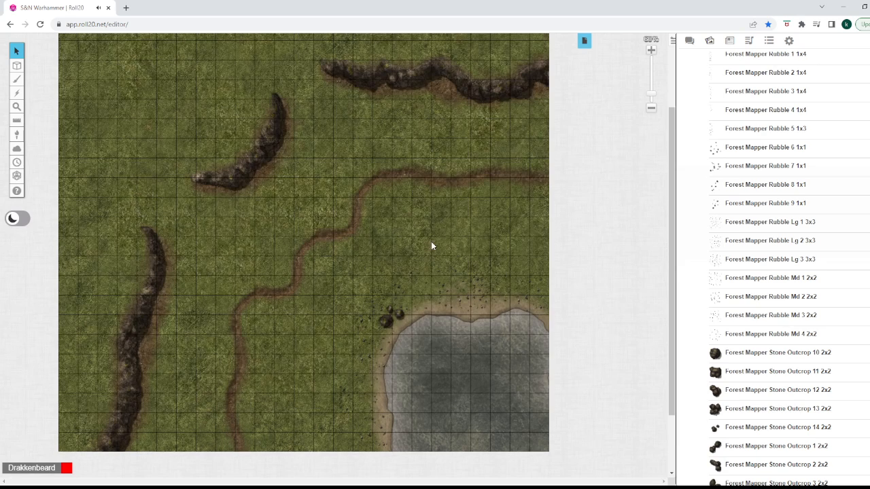
Place a Forest Mapper Over Brush Md 7 tile on the grass just above the pond and set it as a drawing.
scroll(816, 281, "down", 2)
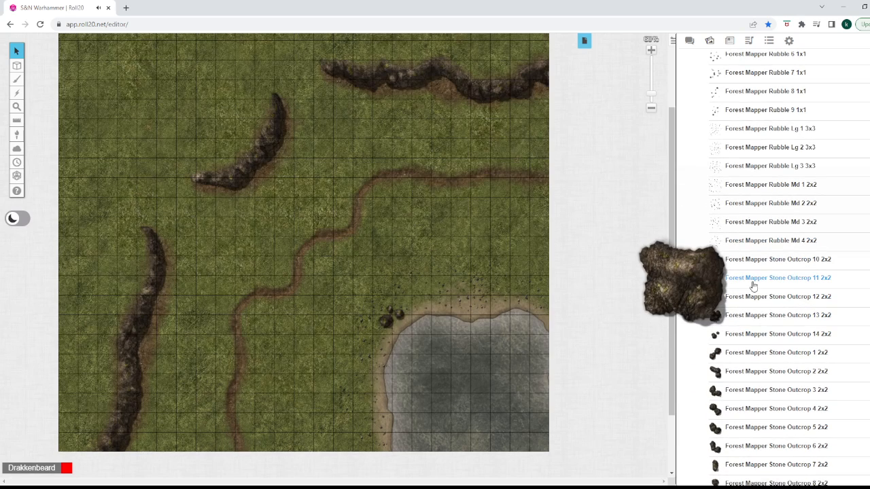
scroll(741, 299, "down", 10)
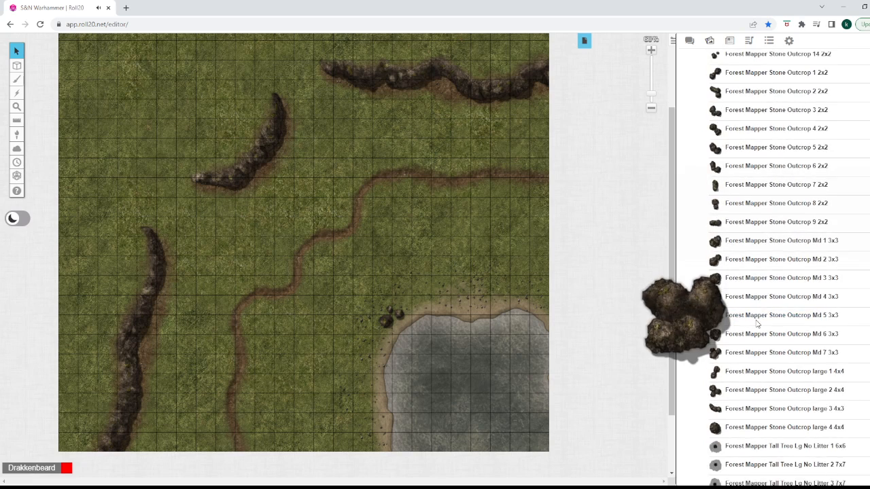
scroll(727, 310, "down", 7)
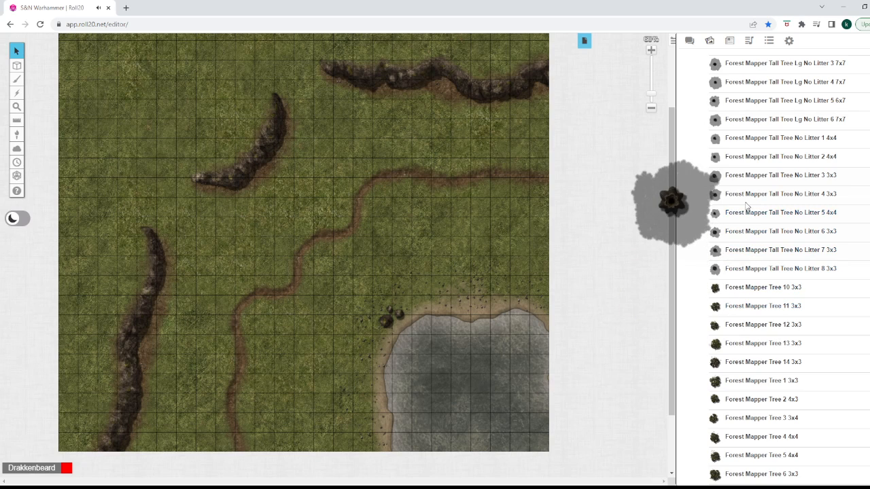
scroll(741, 242, "up", 5)
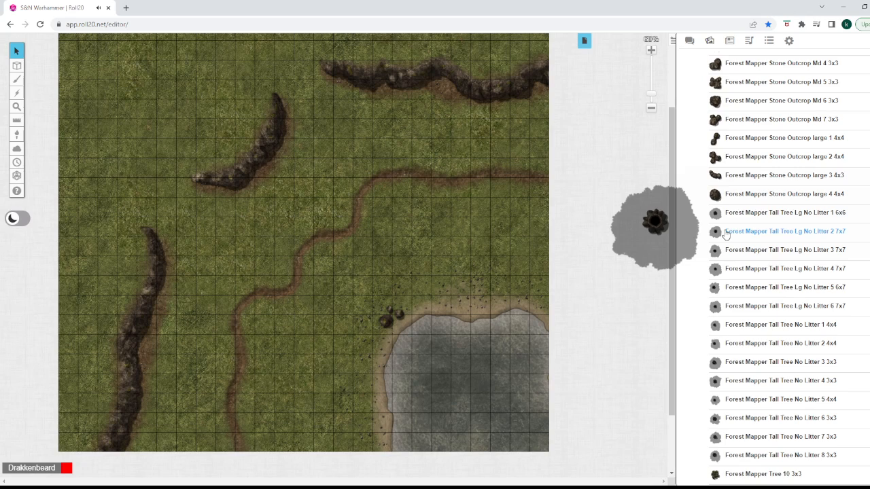
scroll(741, 252, "up", 20)
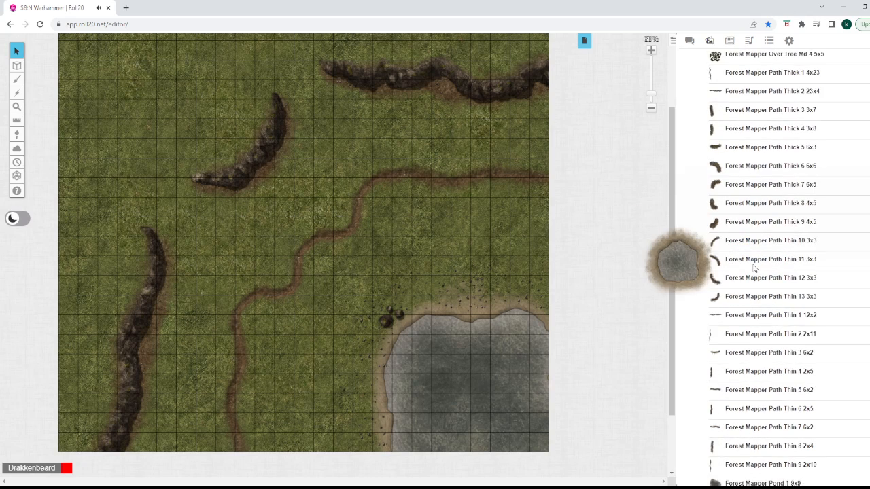
scroll(747, 259, "up", 15)
scroll(734, 234, "down", 5)
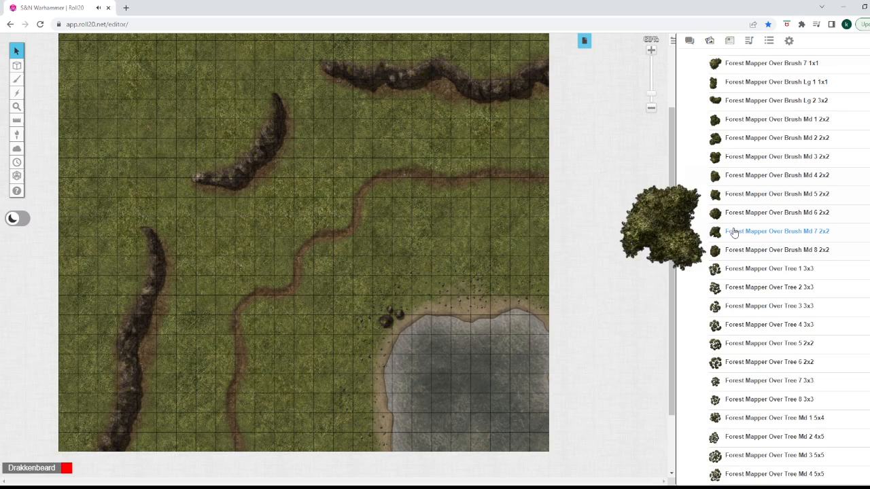
left_click_drag(734, 232, 419, 276)
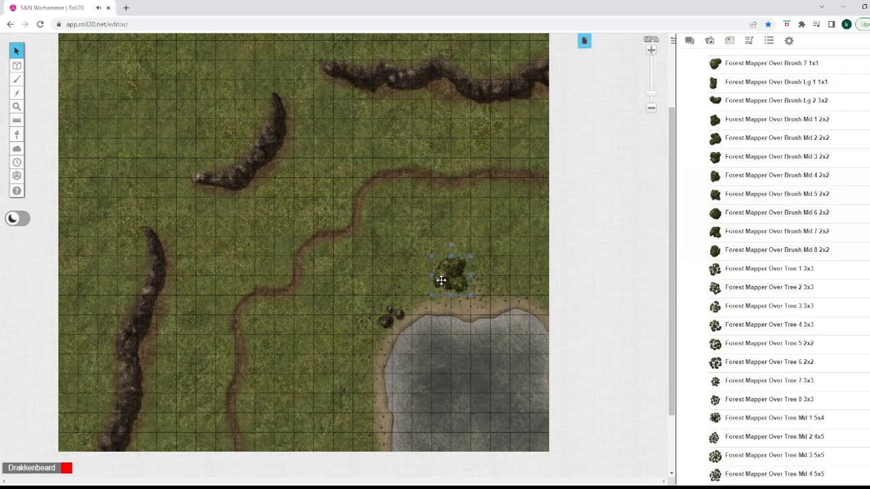
right_click(445, 278)
mouse_move(467, 263)
left_click(513, 275)
left_click(447, 280)
Place a Forest Mapper Over Brush 6 tile above the pond's upper-right shore and set it as a drawing.
scroll(744, 265, "up", 4)
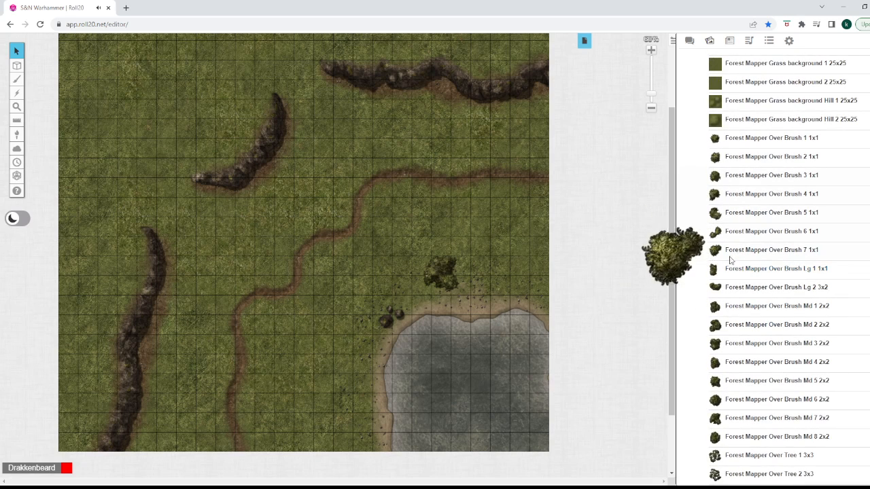
mouse_move(734, 233)
left_mouse_down()
mouse_move(499, 256)
mouse_move(526, 273)
mouse_move(521, 285)
mouse_move(504, 281)
left_mouse_up()
right_click(518, 261)
mouse_move(543, 246)
left_click(595, 264)
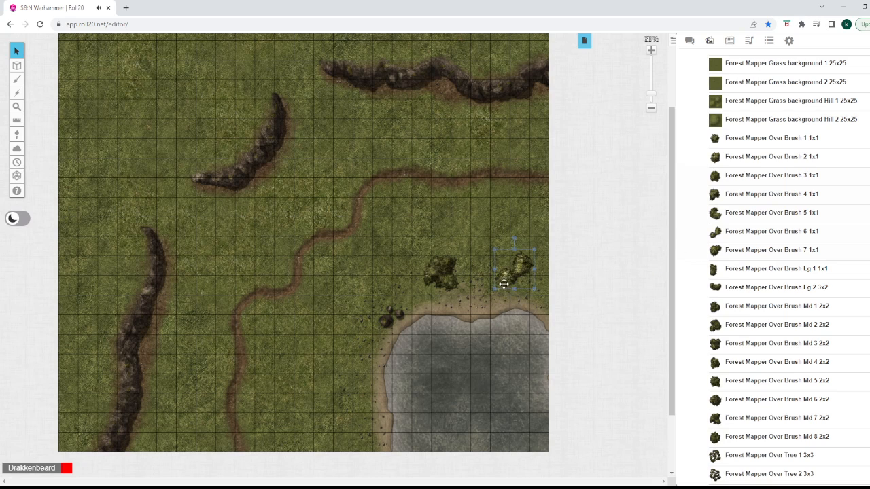
Place a Forest Mapper Bush Md 12 tile between the two brushes as a drawing and move the right-hand brush against it.
scroll(715, 234, "down", 5)
scroll(727, 251, "up", 9)
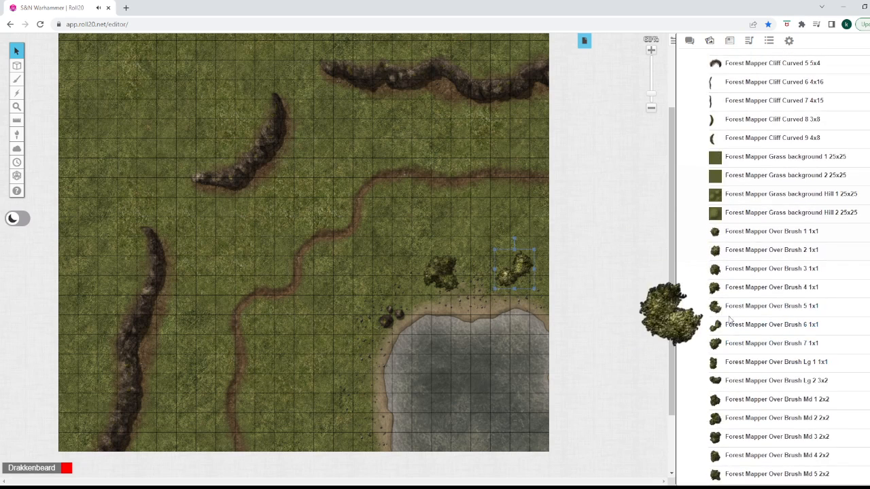
scroll(733, 252, "up", 10)
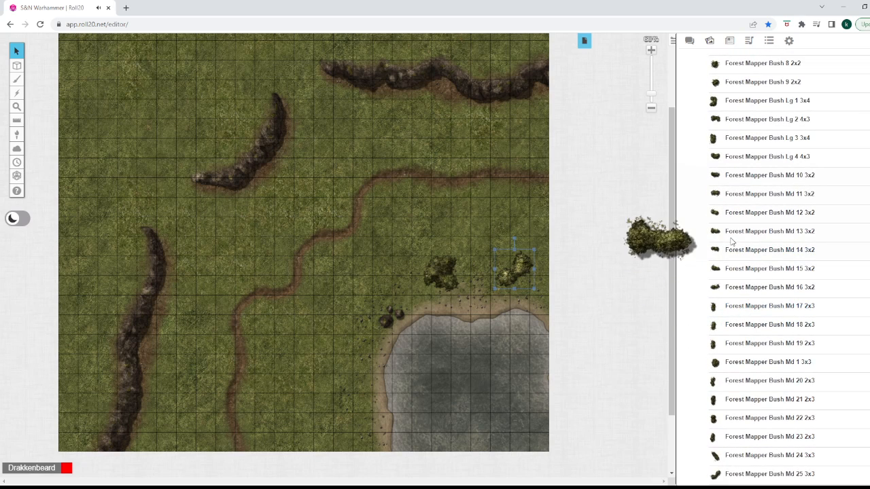
mouse_move(723, 214)
left_mouse_down()
mouse_move(430, 199)
mouse_move(443, 288)
left_mouse_up()
right_click(451, 203)
mouse_move(480, 185)
left_click(505, 196)
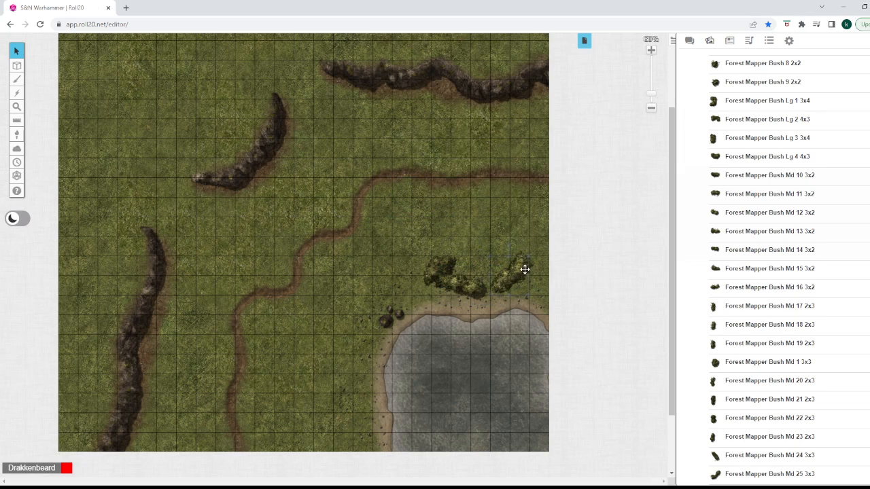
left_click_drag(525, 269, 517, 272)
Place a Forest Mapper Tall Tree Lg No Litter 6 tile over the bushes above the pond and set it as a drawing.
scroll(720, 310, "down", 15)
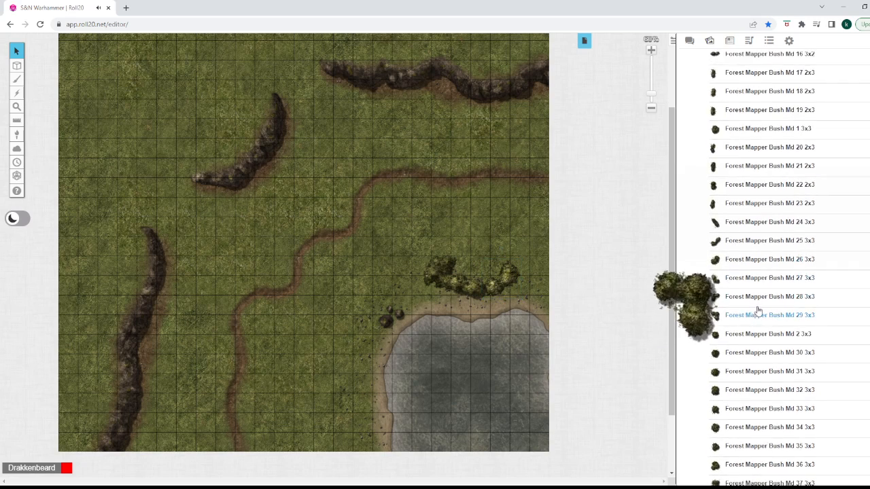
scroll(761, 310, "down", 20)
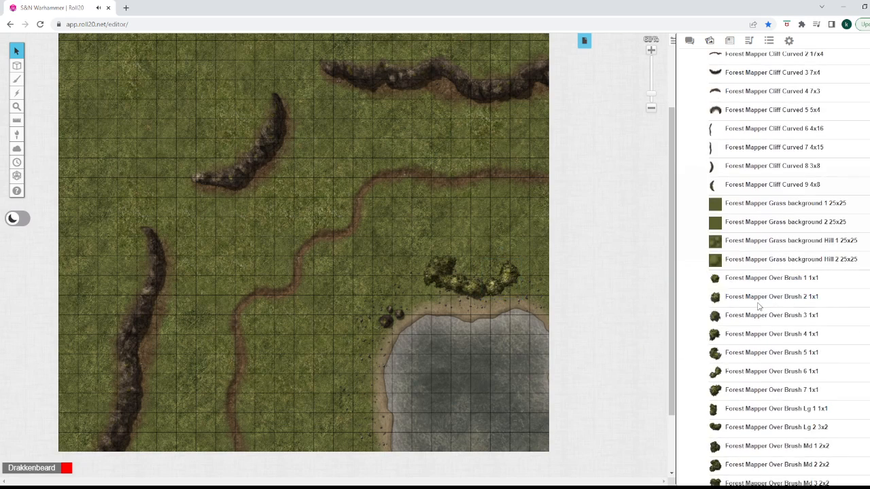
scroll(777, 303, "down", 12)
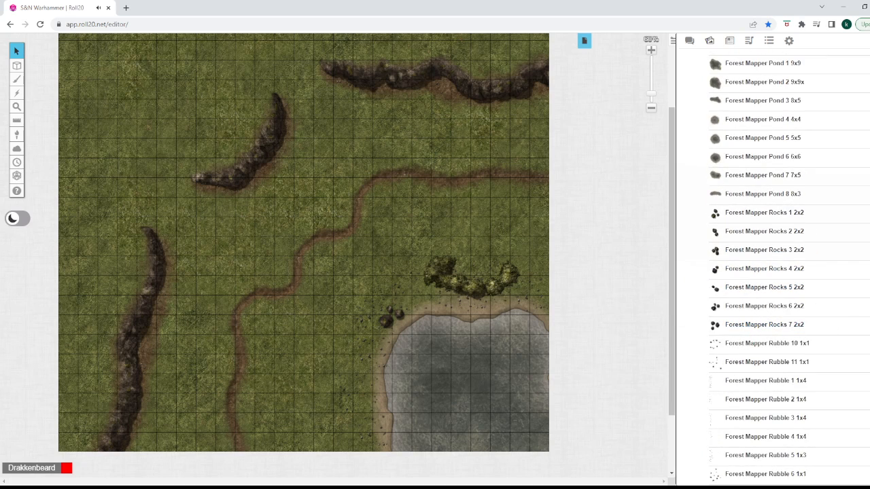
scroll(777, 303, "up", 2)
scroll(777, 303, "up", 1)
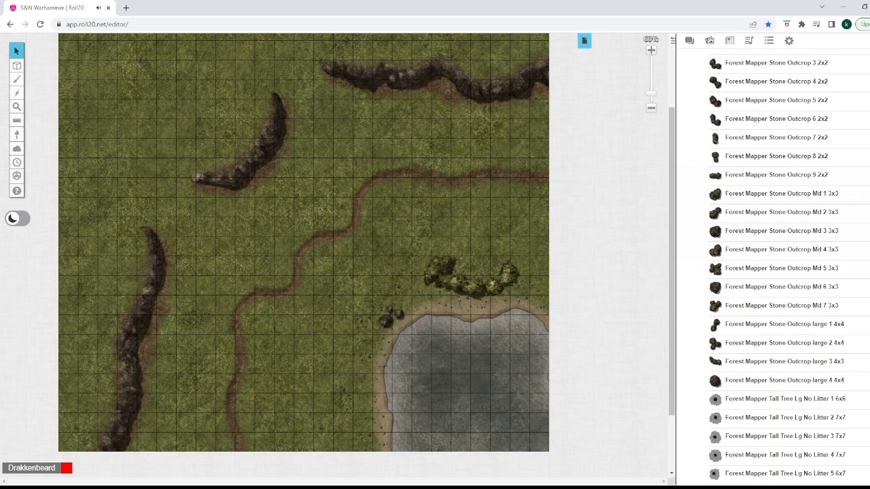
scroll(781, 272, "up", 1)
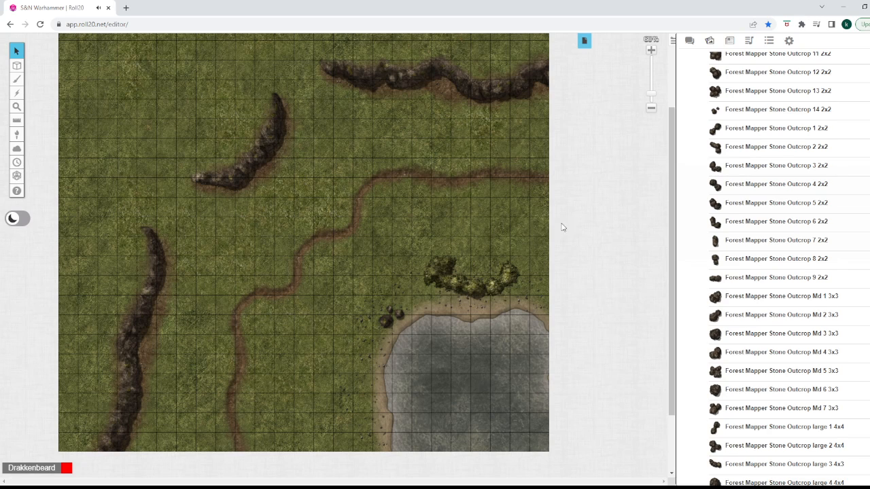
scroll(713, 269, "down", 6)
scroll(747, 244, "up", 2)
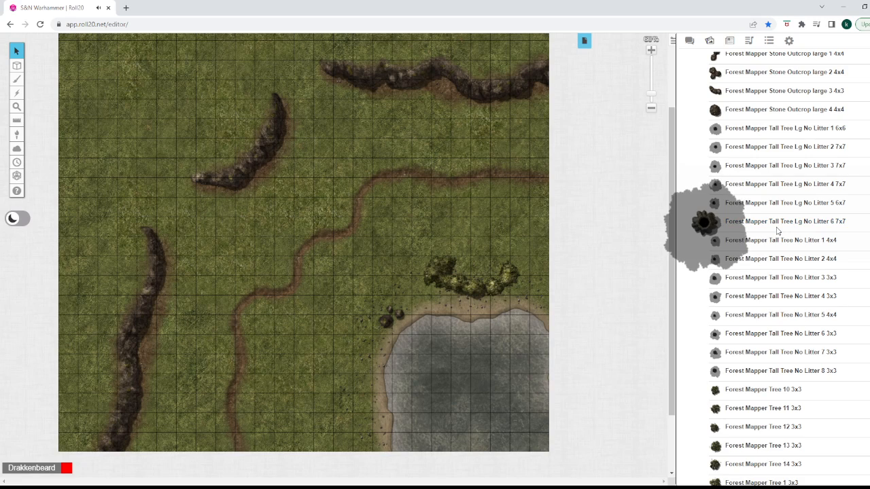
left_click_drag(771, 229, 510, 223)
left_click_drag(460, 256, 469, 262)
right_click(468, 262)
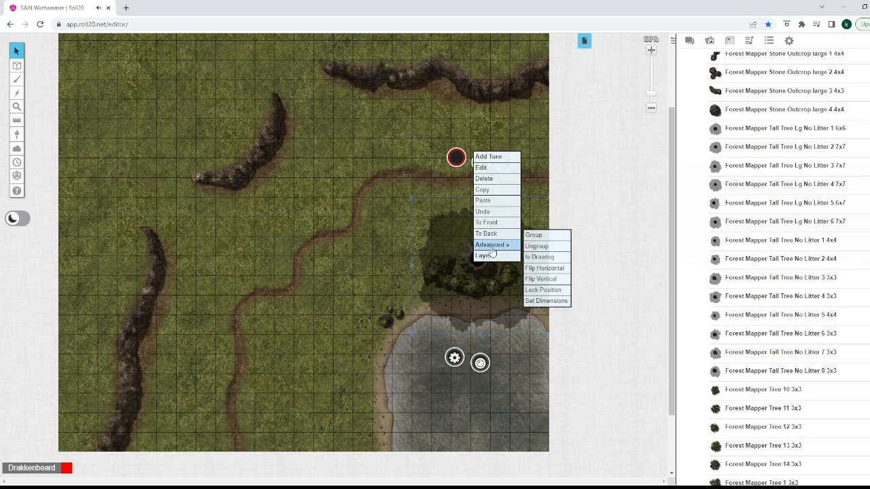
left_click(547, 254)
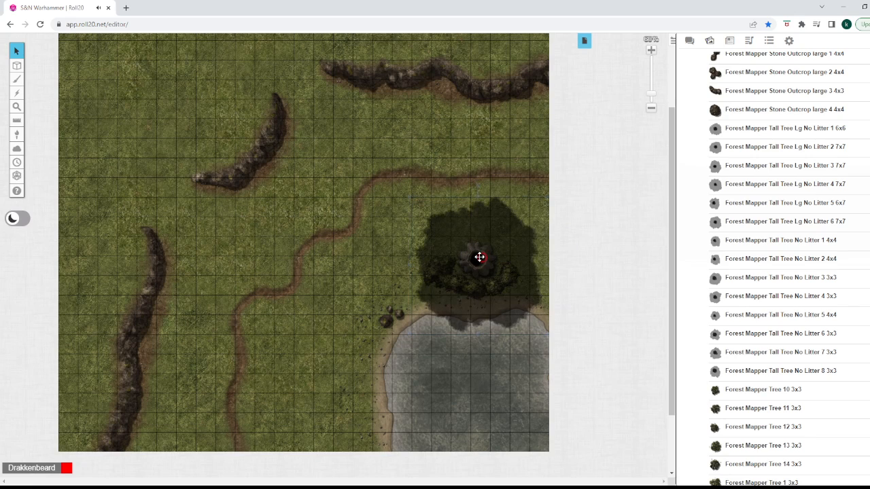
Select the tall tree together with the bushes beneath it above the pond and move them to the Map Layer.
left_click(477, 256)
left_click_drag(289, 164, 531, 344)
right_click(503, 316)
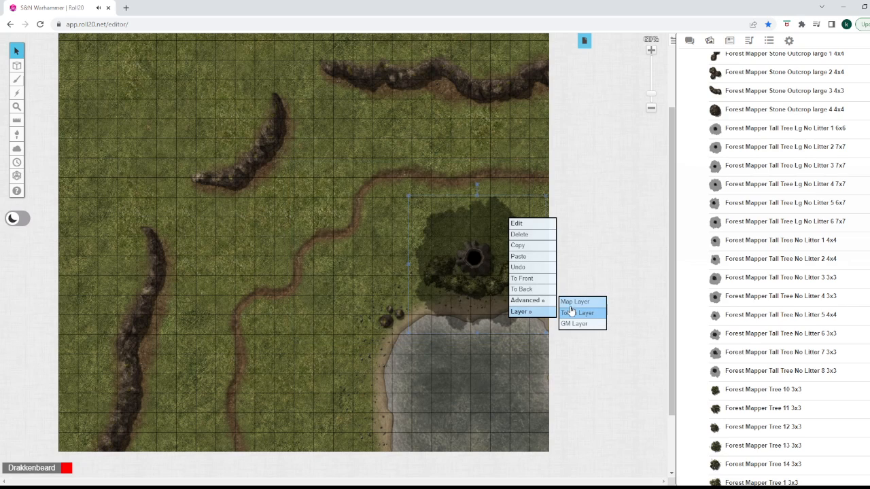
left_click(576, 312)
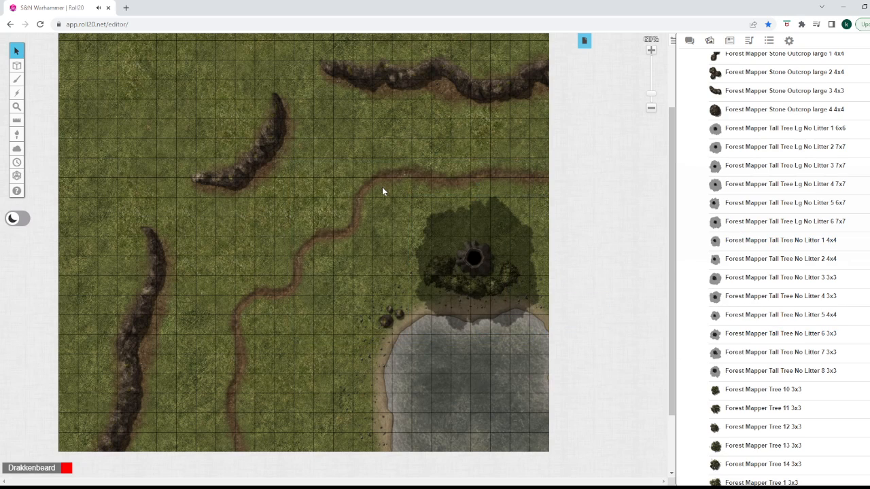
Place a Forest Mapper Tree Md 7 tile in the map's upper-right corner and move it to the Map Layer.
scroll(382, 187, "up", 2)
scroll(840, 289, "down", 4)
scroll(839, 289, "up", 8)
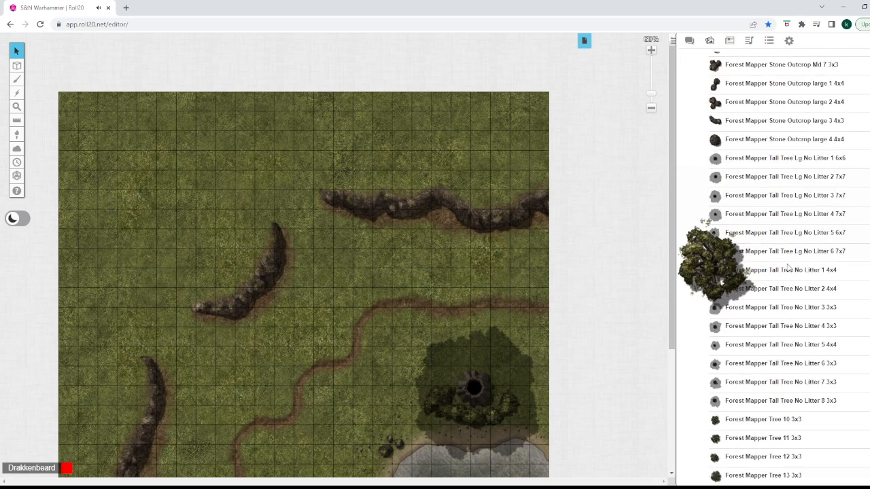
scroll(806, 344, "down", 13)
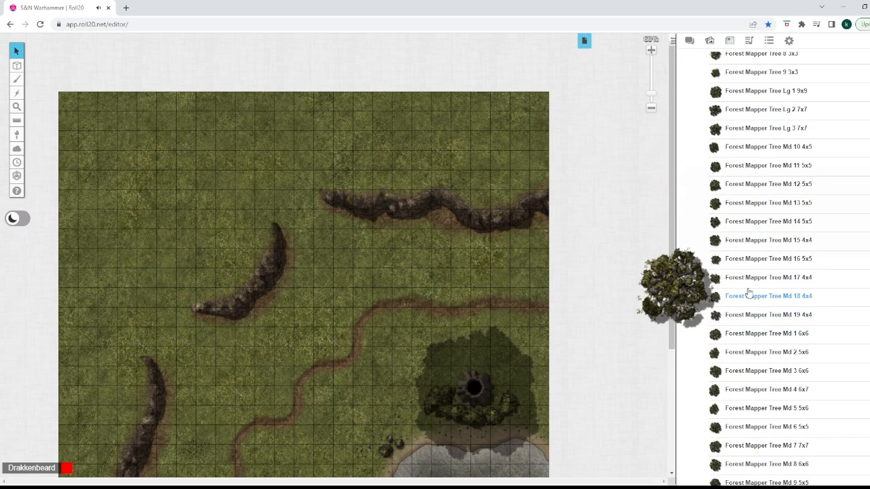
scroll(748, 294, "down", 5)
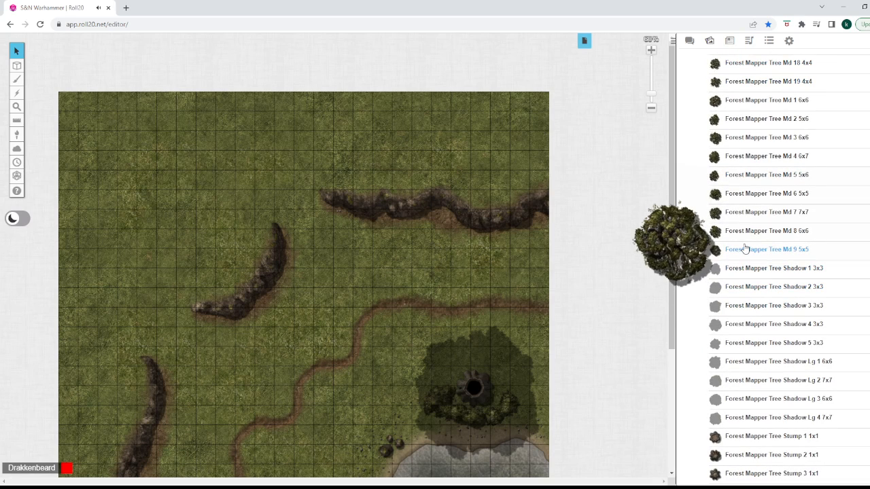
left_click_drag(746, 248, 765, 263)
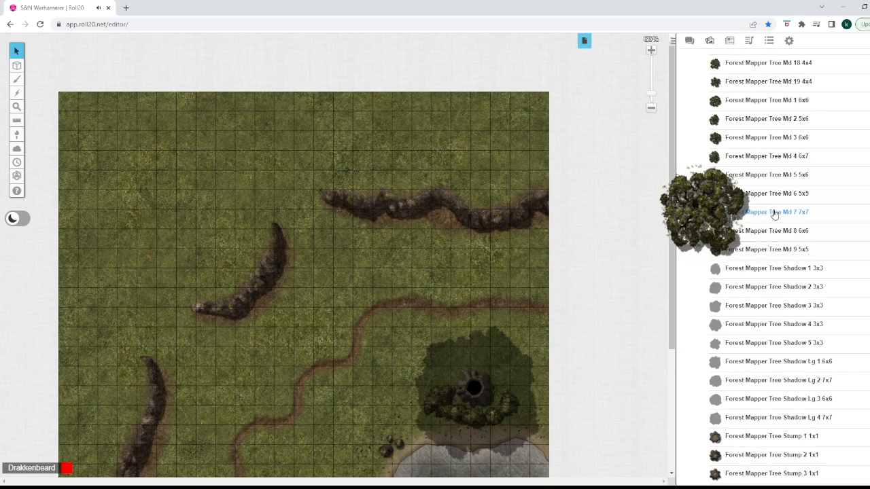
left_click_drag(772, 213, 497, 130)
right_click(497, 130)
mouse_move(527, 126)
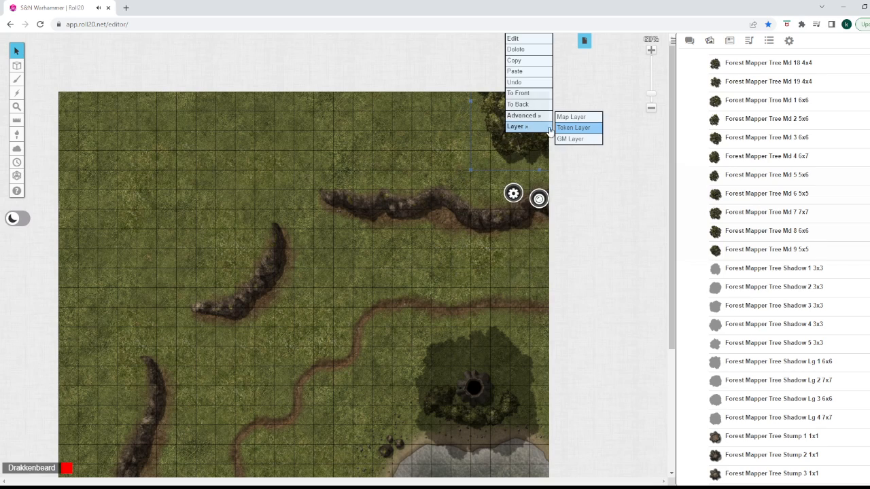
left_click(572, 117)
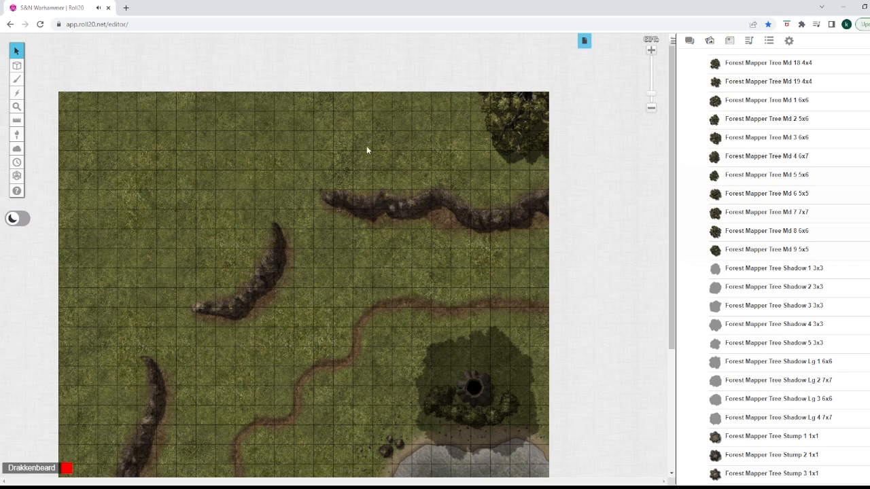
Place another Forest Mapper Tree Md 7 tile in the map's upper-left corner and move it to the Map Layer.
left_click_drag(751, 212, 770, 214)
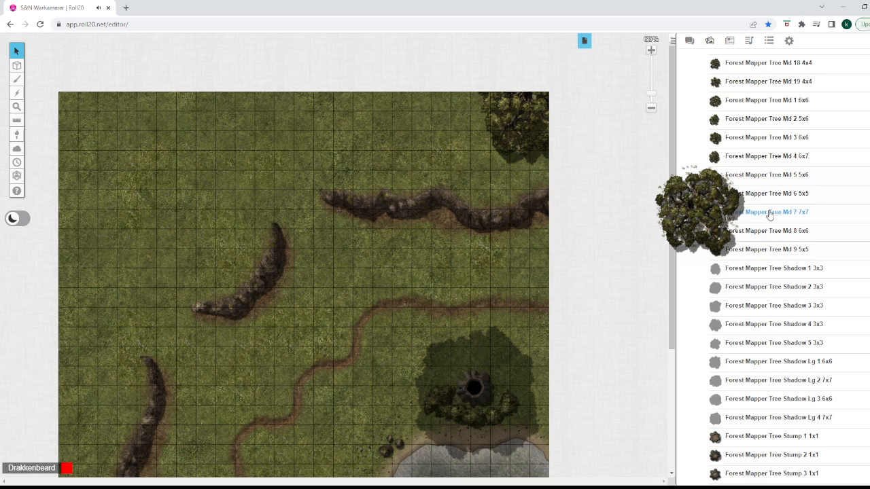
left_click_drag(770, 215, 82, 119)
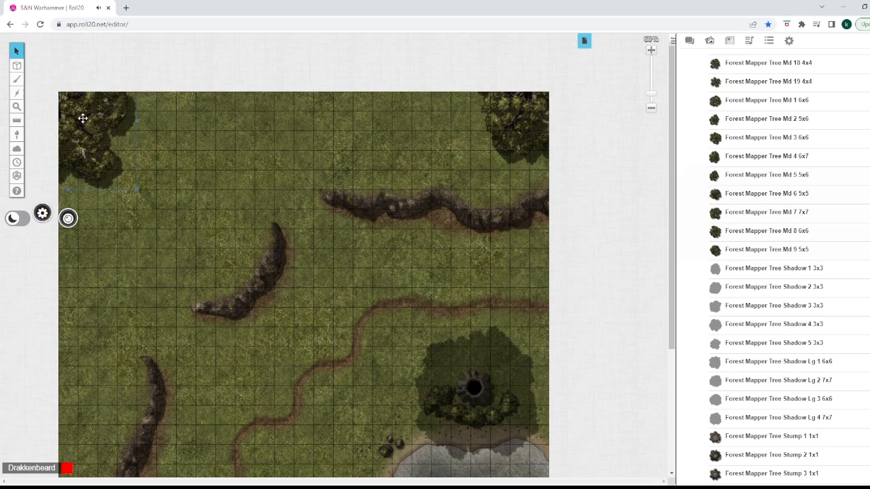
right_click(109, 160)
left_click(190, 151)
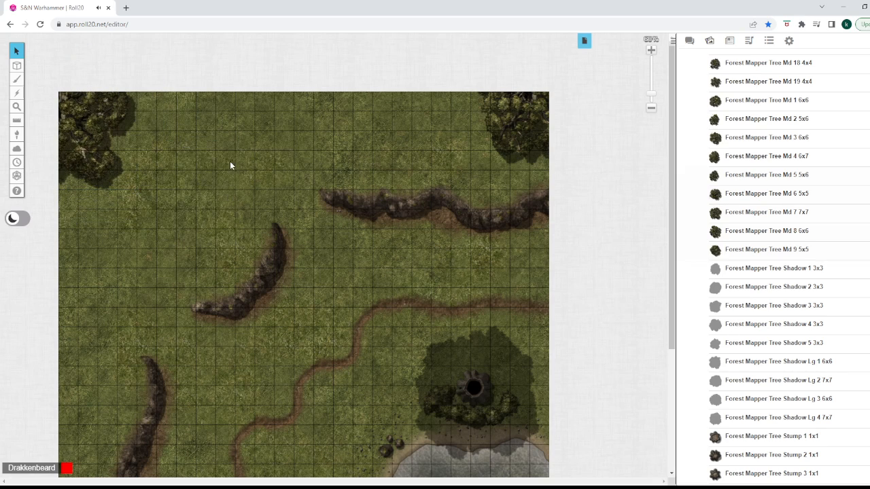
Place a Forest Mapper Tree Md 4 tile in the map's lower-left corner beside the cliff and move it to the Map Layer.
scroll(389, 190, "down", 4)
scroll(390, 192, "up", 3)
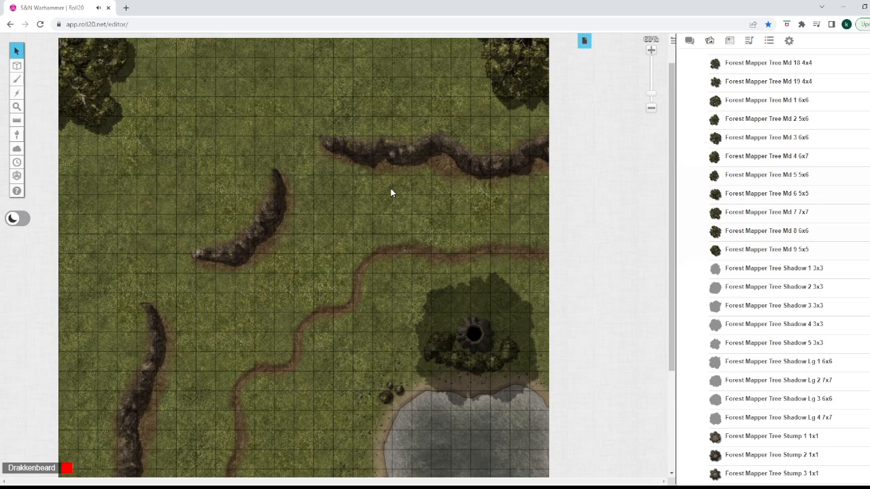
scroll(390, 193, "down", 1)
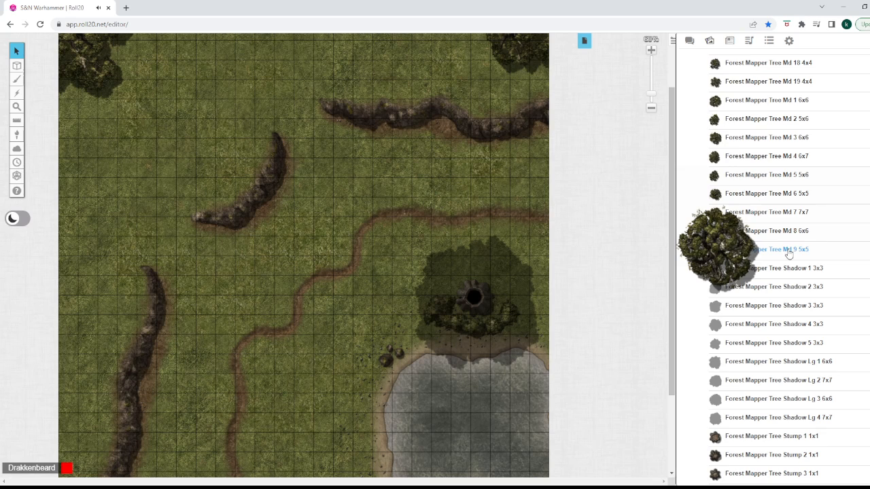
scroll(789, 254, "down", 2)
scroll(401, 346, "down", 2)
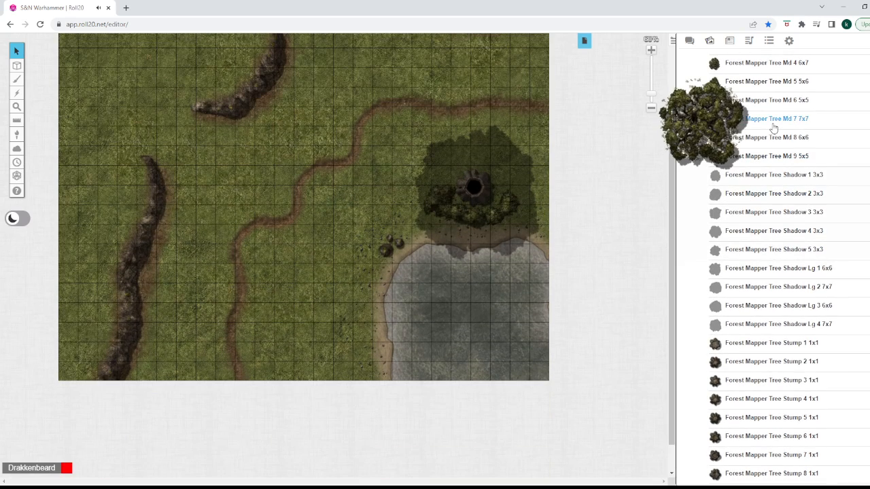
scroll(777, 102, "up", 3)
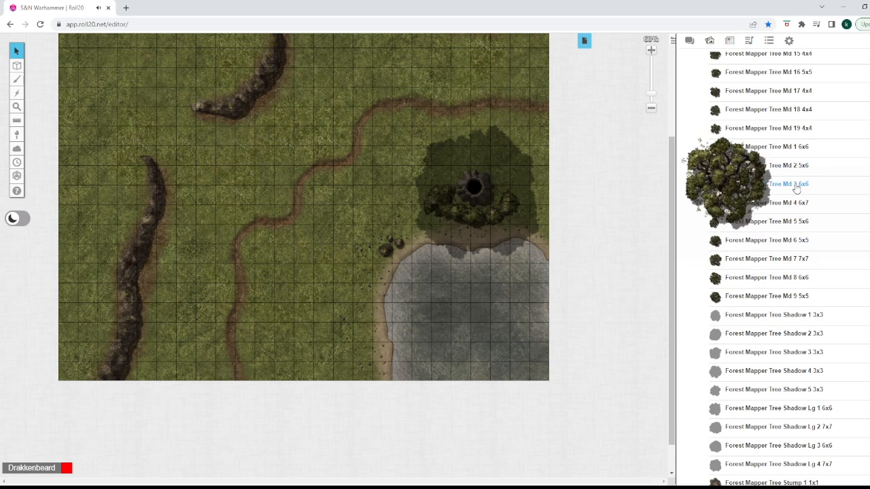
left_click_drag(778, 206, 66, 309)
right_click(70, 294)
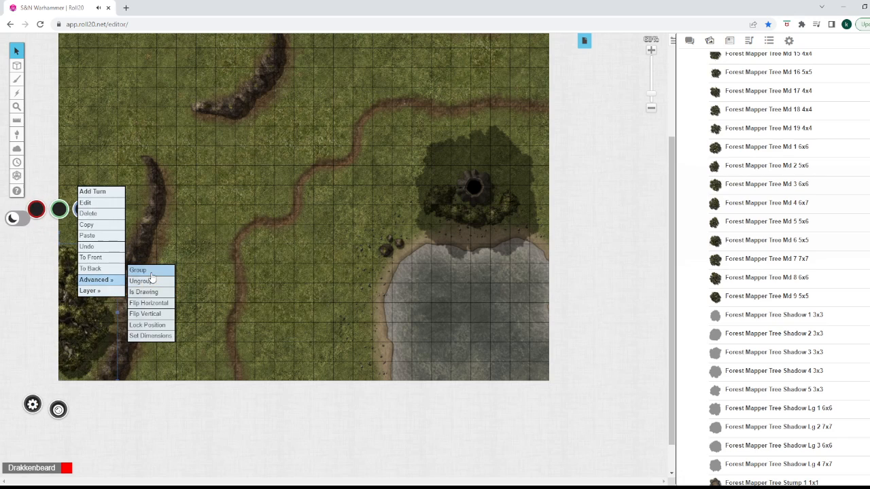
mouse_move(111, 291)
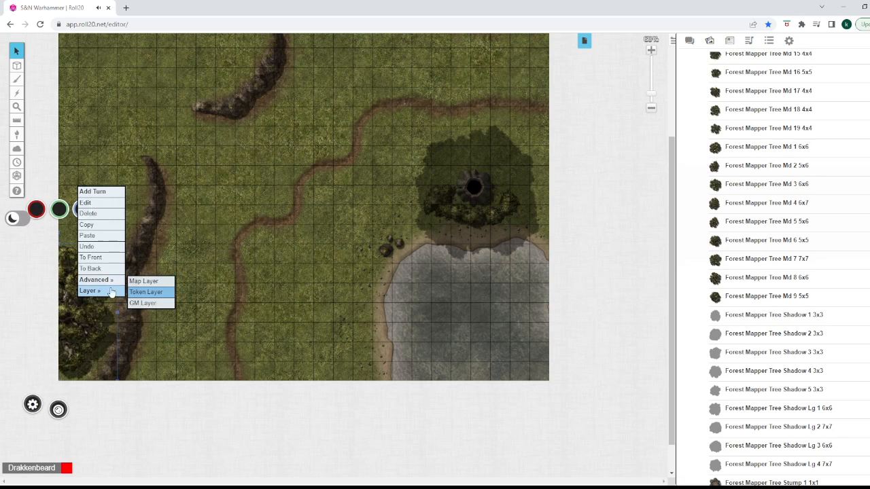
left_click(147, 283)
Place a Forest Mapper Tree Stump 6 tile on the grass below the upper-right cliff and enlarge it to two by two squares.
scroll(261, 265, "down", 1)
scroll(262, 265, "up", 4)
scroll(266, 261, "down", 2)
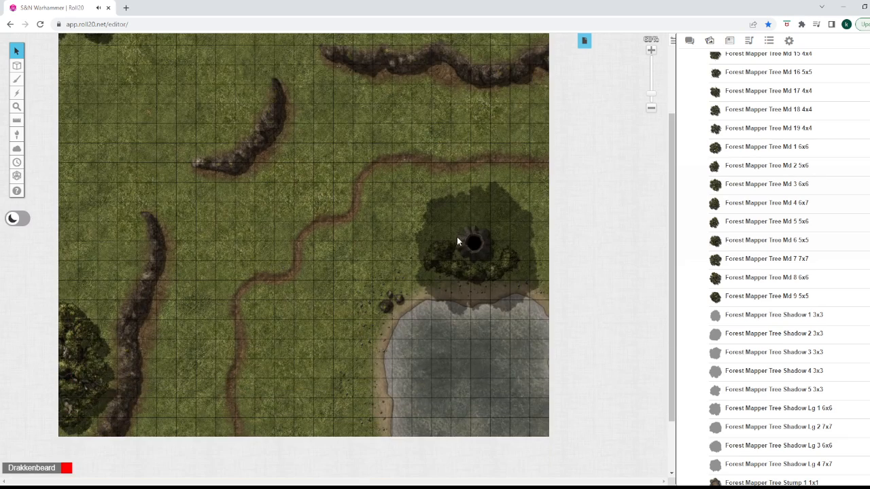
scroll(740, 299, "down", 4)
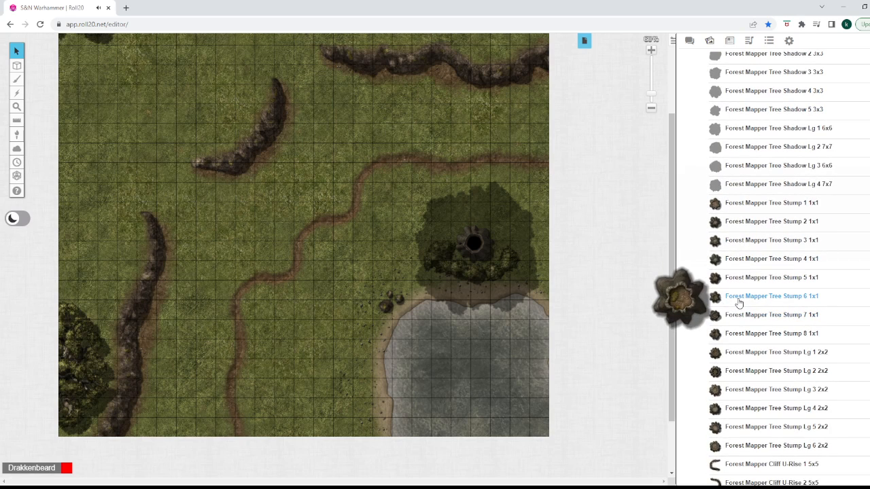
left_click_drag(739, 304, 387, 132)
scroll(385, 155, "up", 2)
scroll(384, 156, "up", 1)
left_click(379, 255)
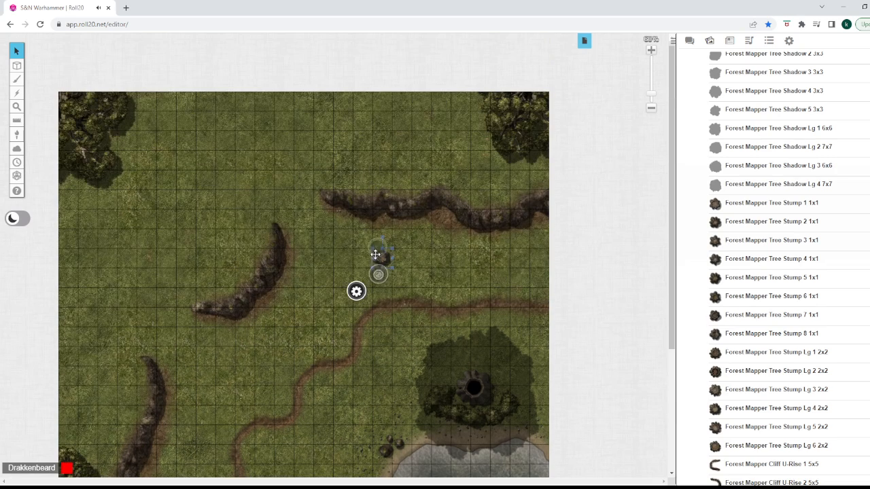
left_click_drag(373, 249, 354, 236)
Set the enlarged tree stump as a drawing and move it against the lower edge of the upper-right cliff.
right_click(358, 248)
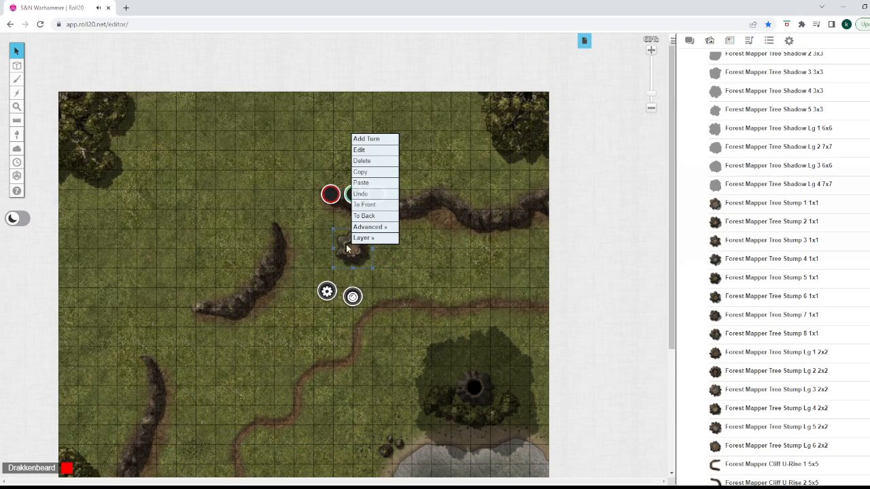
mouse_move(371, 227)
left_click(432, 242)
mouse_move(354, 252)
left_mouse_down()
mouse_move(388, 238)
mouse_move(386, 248)
left_mouse_up()
scroll(747, 306, "down", 3)
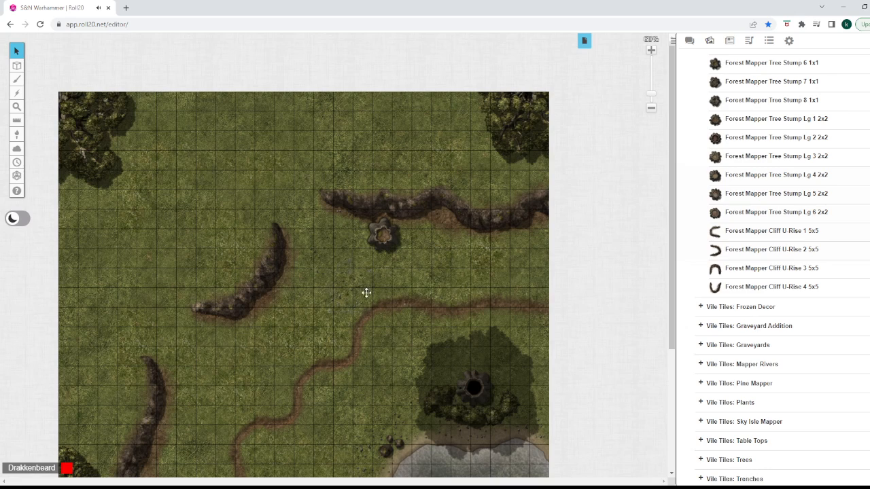
Bring the tree stump below the upper-right cliff to the front.
left_click(415, 251)
left_click(316, 289)
right_click(386, 221)
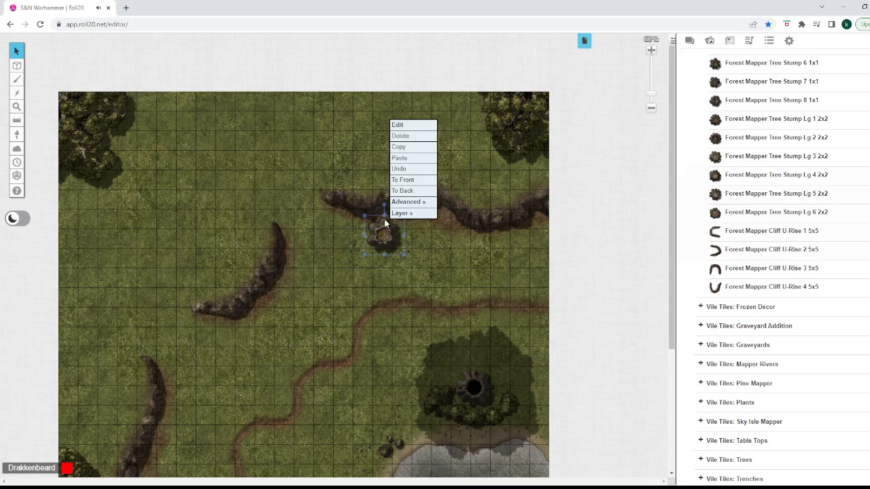
left_click(421, 180)
Select the tree stump together with the rubble beside it and move them to the Map Layer.
left_click_drag(319, 176, 436, 272)
right_click(435, 273)
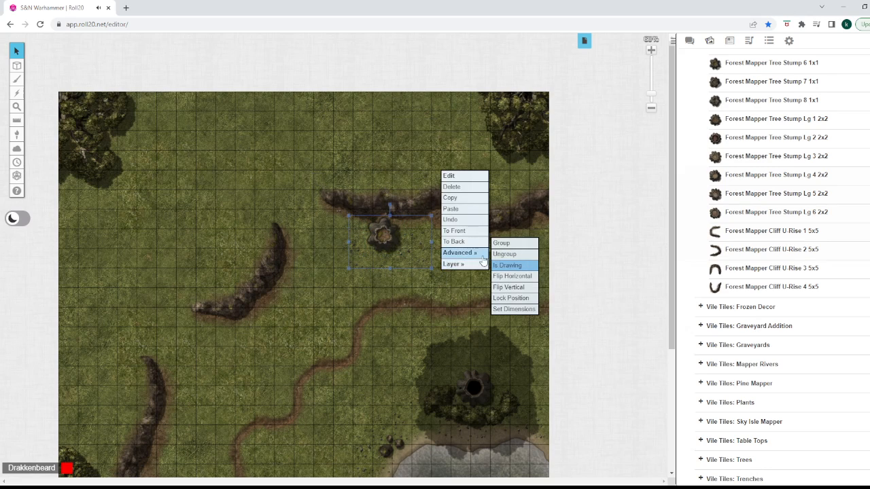
mouse_move(464, 265)
left_click(492, 254)
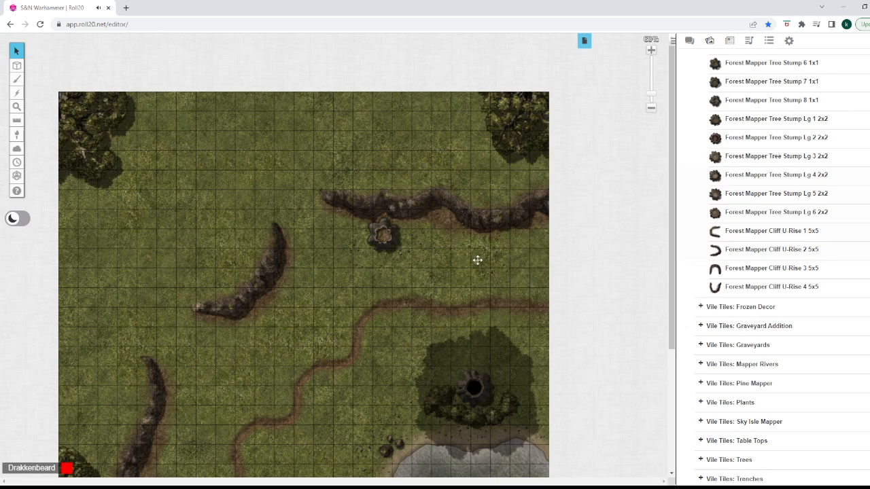
left_click(519, 265)
left_click(479, 247)
left_click(409, 274)
left_click(433, 263)
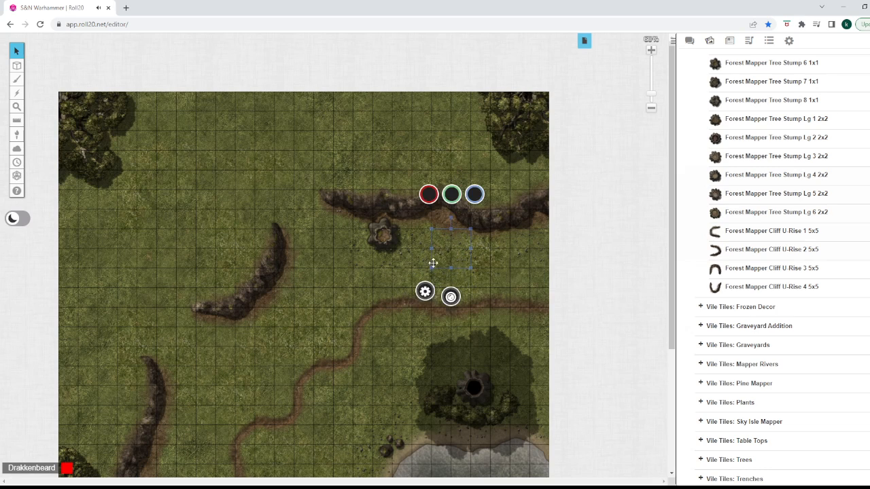
left_click(399, 288)
scroll(829, 268, "up", 5)
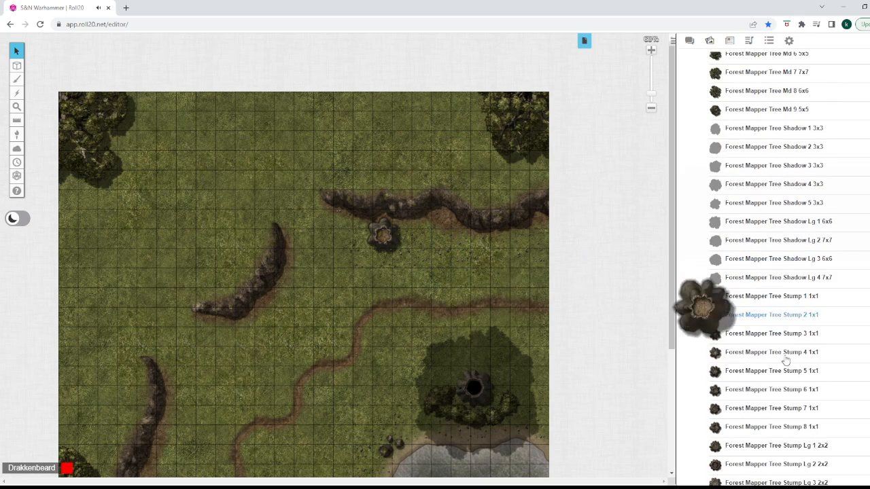
Place a 2x2 Forest Mapper Bush tile below the upper-right cliff at the map edge, enlarge it to three by three squares and rotate it.
scroll(788, 272, "up", 20)
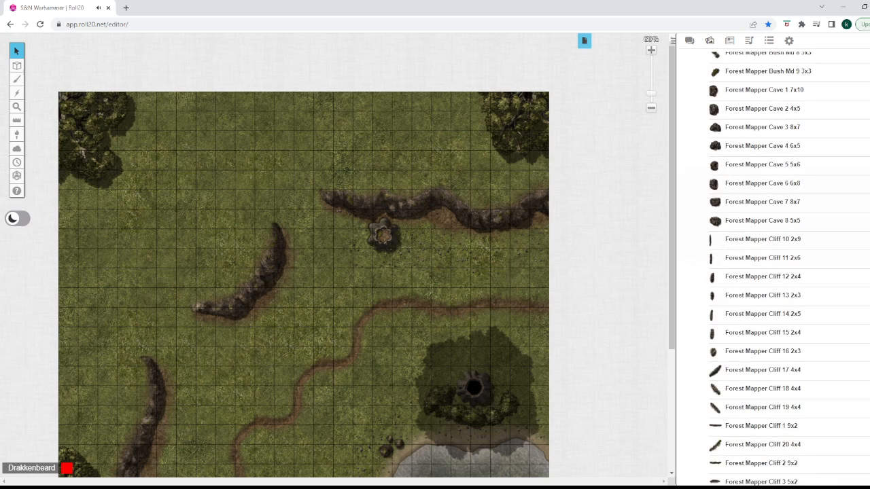
scroll(860, 210, "up", 10)
scroll(861, 210, "down", 8)
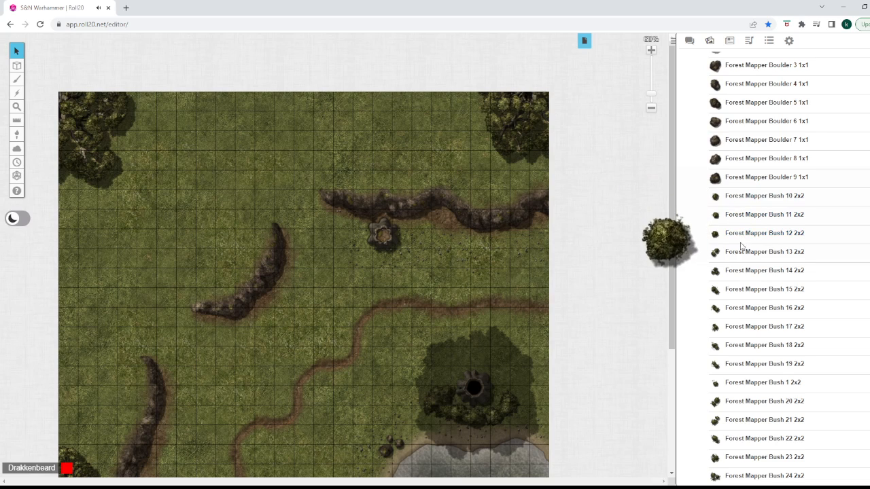
scroll(736, 233, "down", 2)
left_click_drag(734, 224, 512, 261)
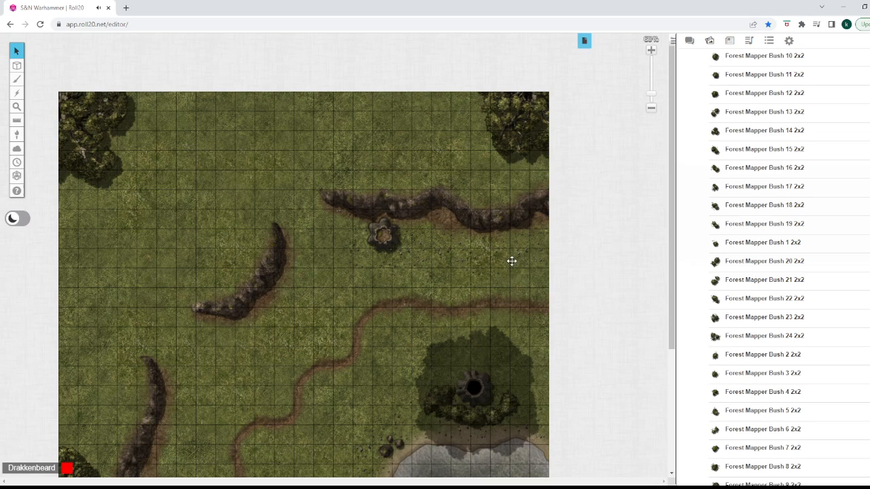
left_click(512, 261)
left_click_drag(530, 229, 554, 216)
left_click_drag(510, 241, 536, 247)
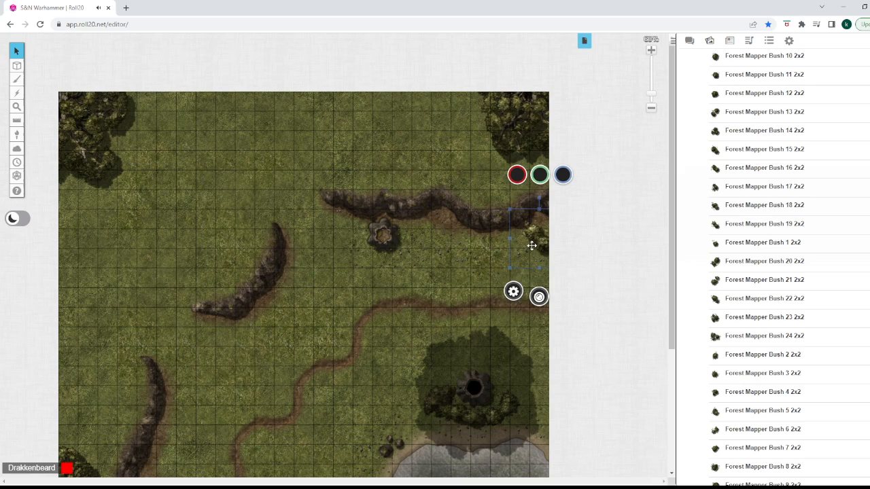
left_click_drag(539, 197, 546, 219)
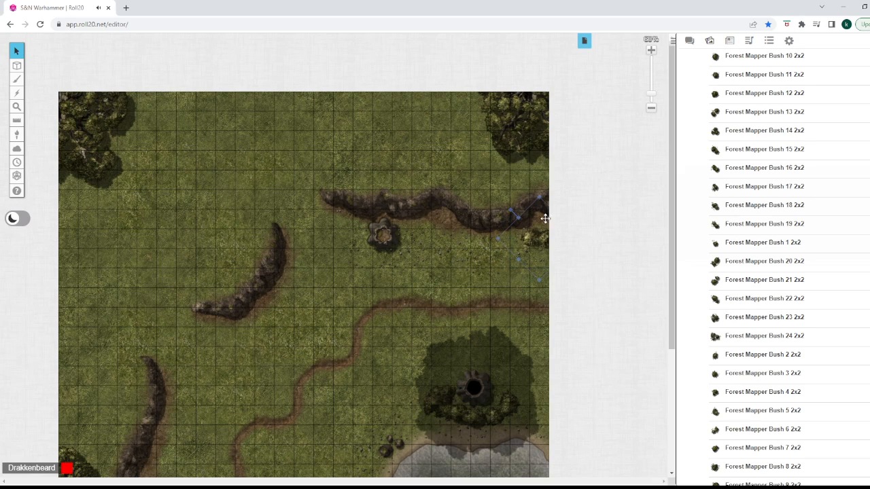
Place another 2x2 Forest Mapper Bush tile to the right of the tree stump, enlarge it to three by three squares and set it as a drawing.
scroll(735, 237, "up", 3)
scroll(739, 258, "down", 5)
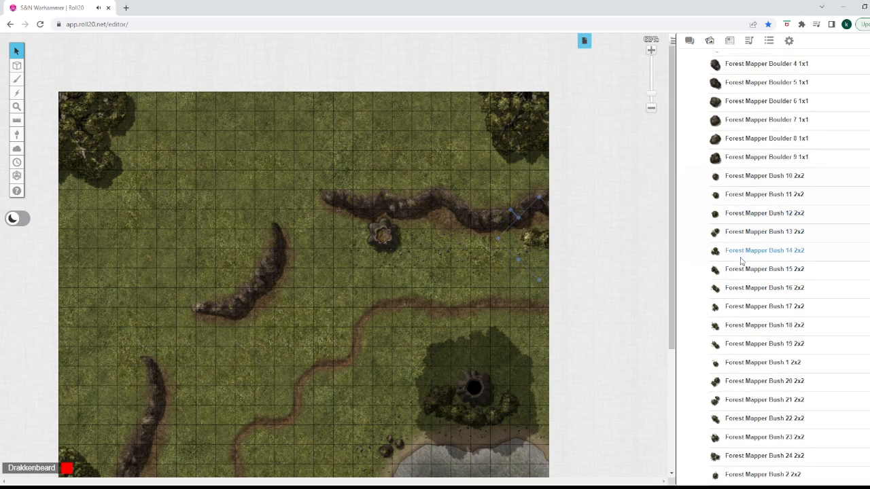
left_click_drag(725, 337, 422, 253)
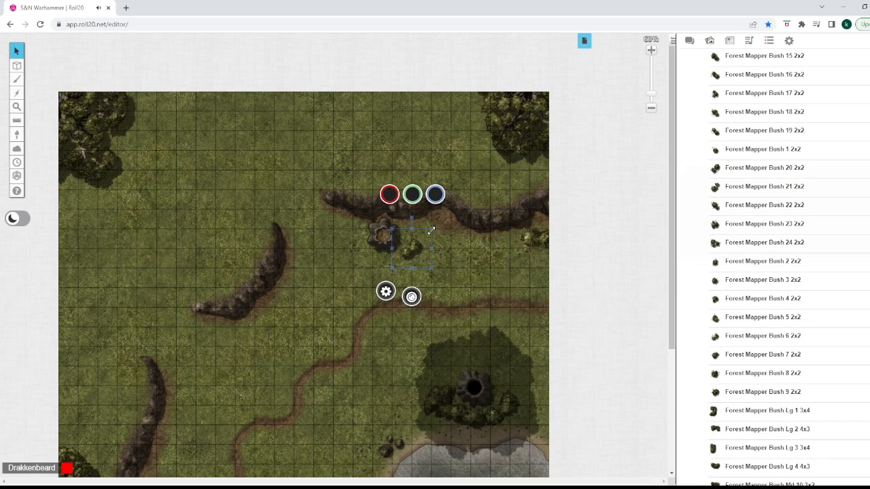
right_click(435, 235)
mouse_move(454, 237)
left_click(513, 240)
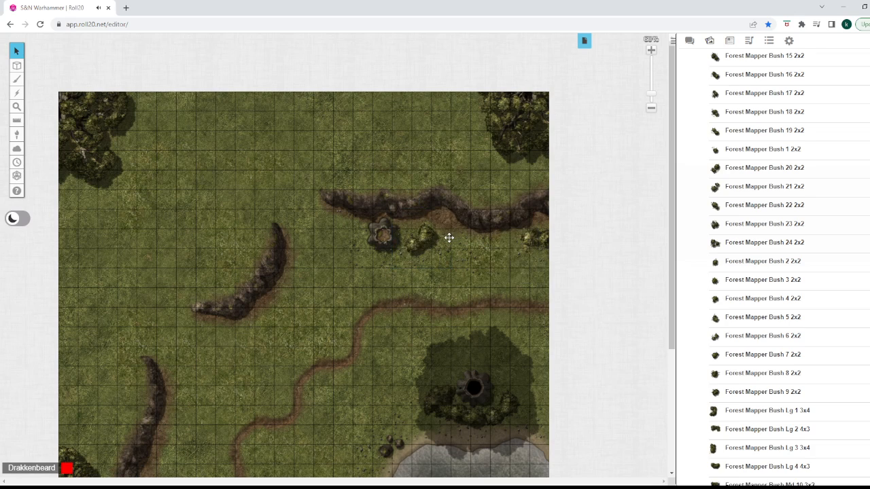
Move the new bush against the right side of the tree stump and rotate it counter-clockwise.
mouse_move(448, 238)
left_mouse_down()
mouse_move(433, 241)
mouse_move(440, 243)
mouse_move(441, 231)
mouse_move(435, 242)
mouse_move(403, 229)
left_mouse_up()
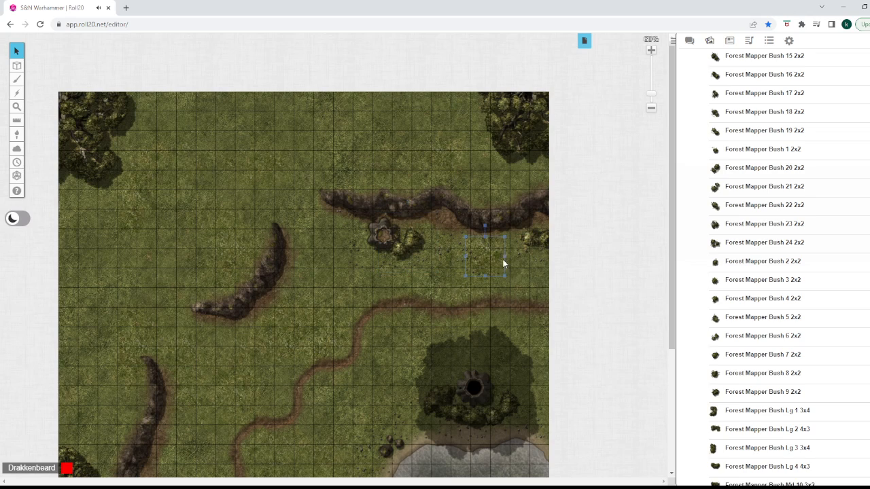
right_click(417, 241)
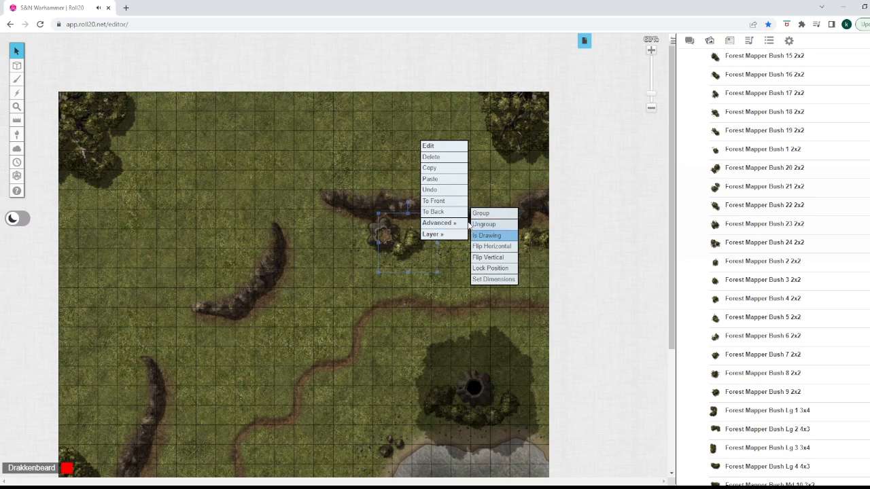
left_click(394, 239)
left_click_drag(408, 204, 372, 212)
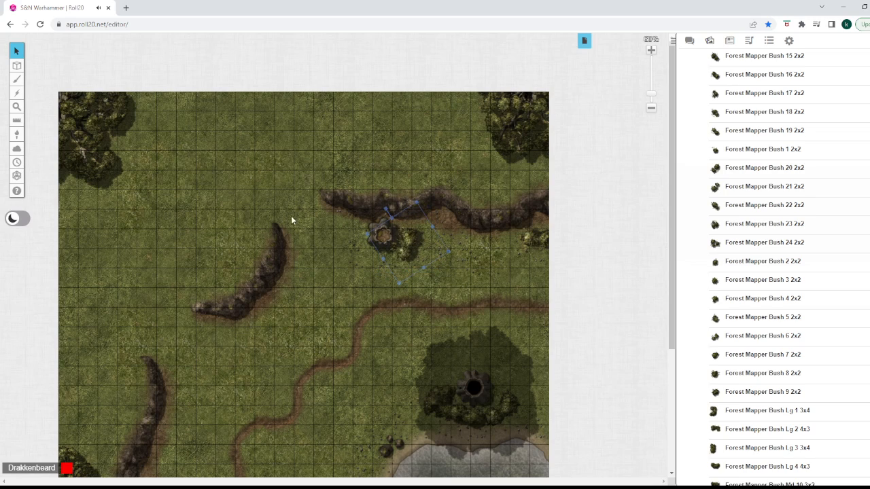
Bring the tree stump to the front on the Map & Background layer and return to the Objects & Tokens layer.
mouse_move(17, 66)
left_click(53, 65)
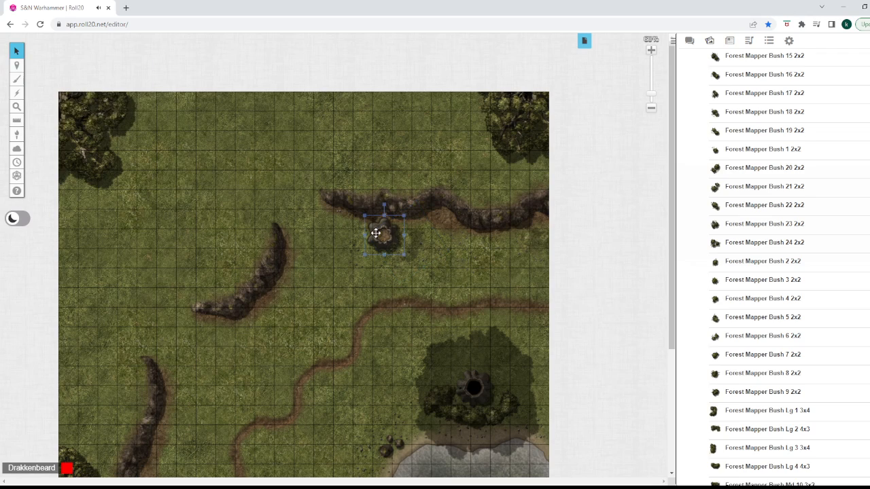
right_click(376, 233)
left_click(394, 193)
mouse_move(17, 66)
left_click(67, 76)
Select the bush beside the tree stump and move it to the Map Layer.
left_click_drag(449, 137, 345, 258)
right_click(369, 271)
mouse_move(388, 267)
left_click(449, 265)
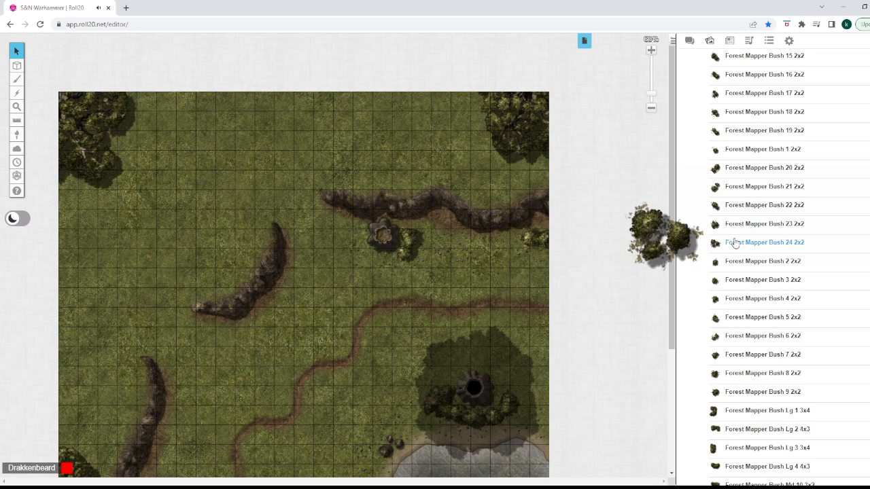
Place a Forest Mapper Bush 24 tile beside the stump's bush, enlarge it to three by three squares and set it as a drawing.
left_click(493, 255)
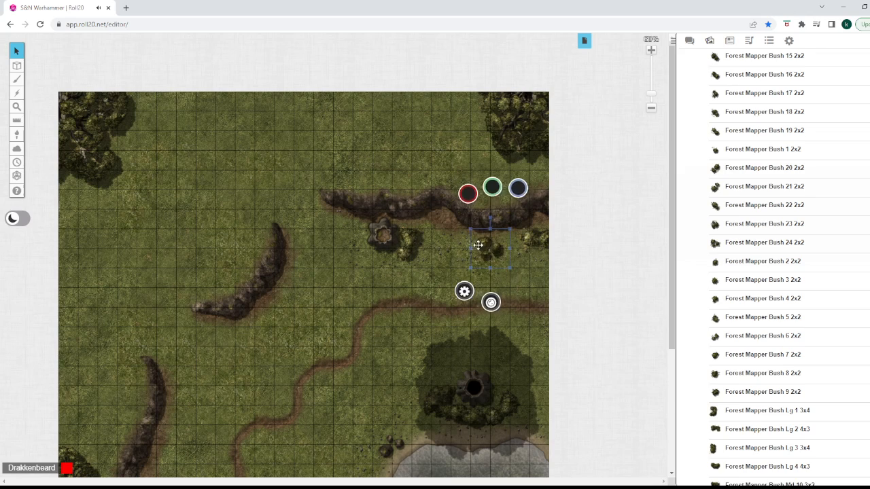
left_click_drag(471, 231, 437, 237)
right_click(436, 237)
mouse_move(481, 222)
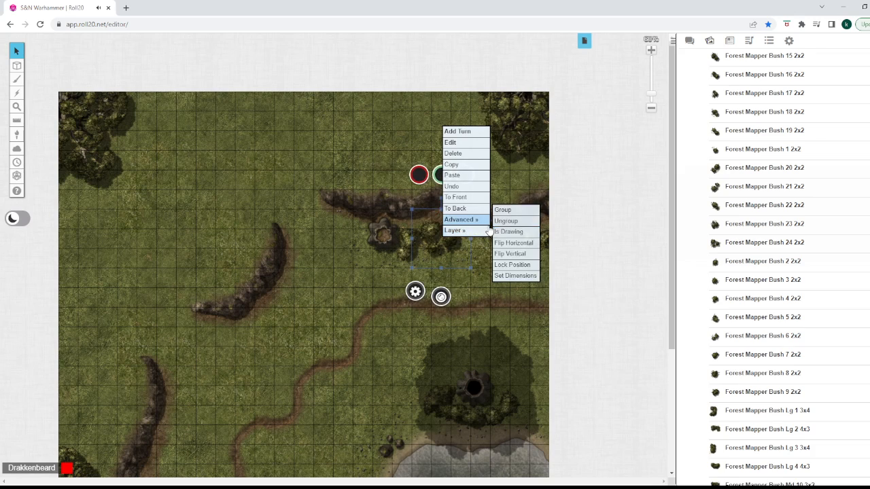
left_click(509, 265)
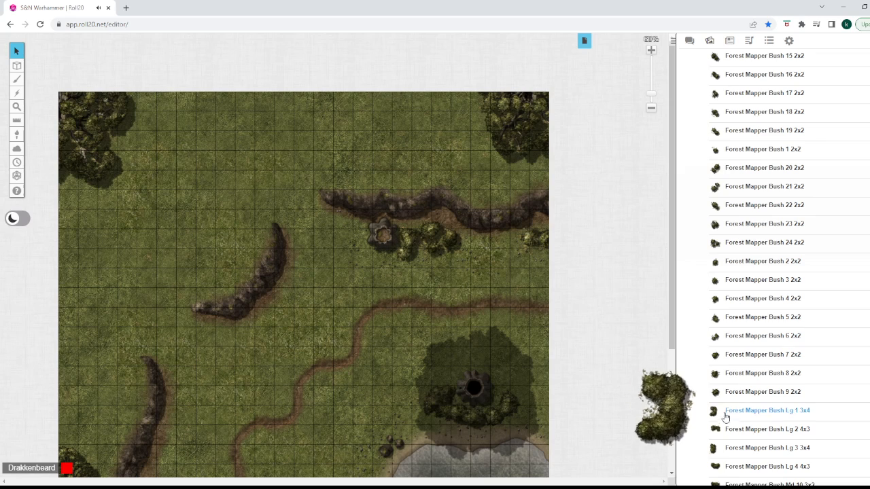
Add a large 4x3 Forest Mapper Bush tile to the right of the Bush 24 tile as a drawing, close under the cliff.
left_click_drag(722, 454, 490, 256)
right_click(490, 256)
mouse_move(515, 237)
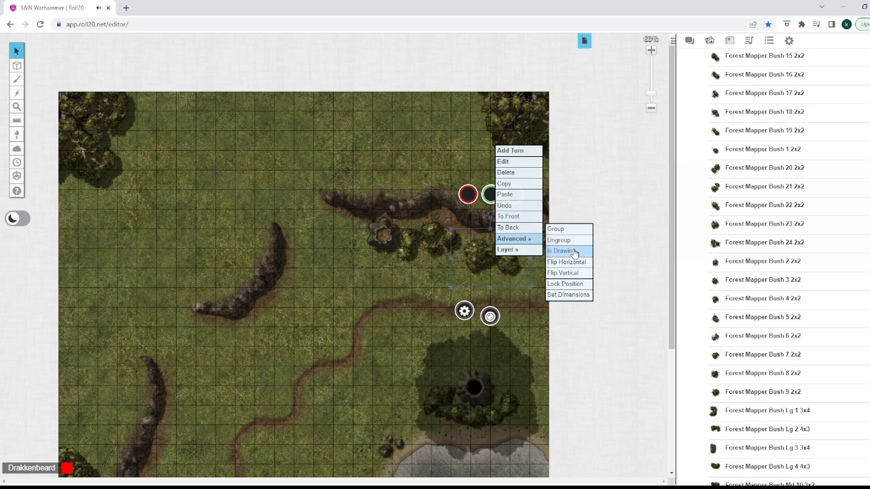
left_click(564, 249)
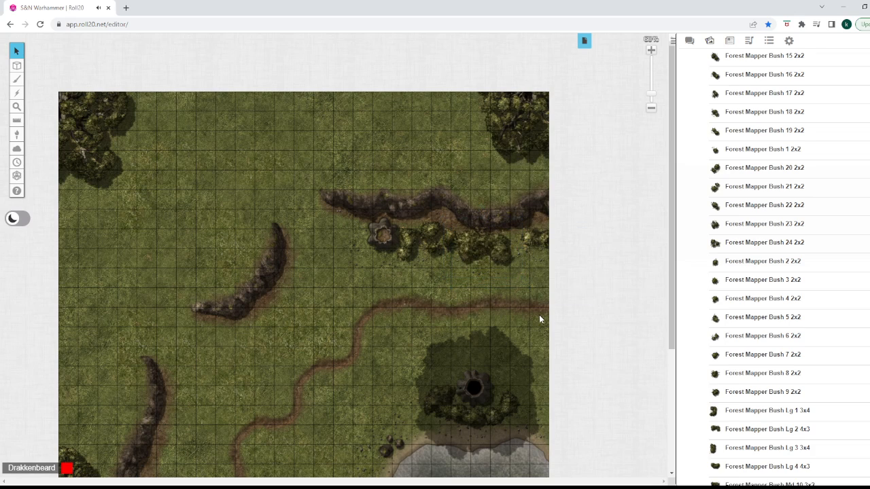
Place a small 2x2 Forest Mapper Bush tile near the path's right end and enlarge it to three by three squares.
left_click_drag(742, 306, 525, 304)
right_click(525, 304)
mouse_move(541, 298)
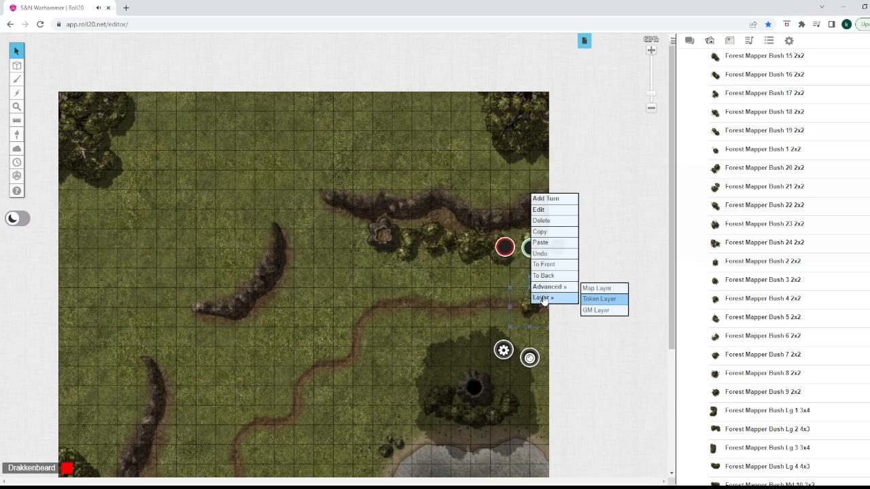
left_click(509, 286)
left_click(511, 289)
left_click_drag(510, 288, 499, 275)
Set the bush near the path as a drawing and move it up to fill the gap in the bush row below the cliff.
right_click(499, 275)
mouse_move(523, 257)
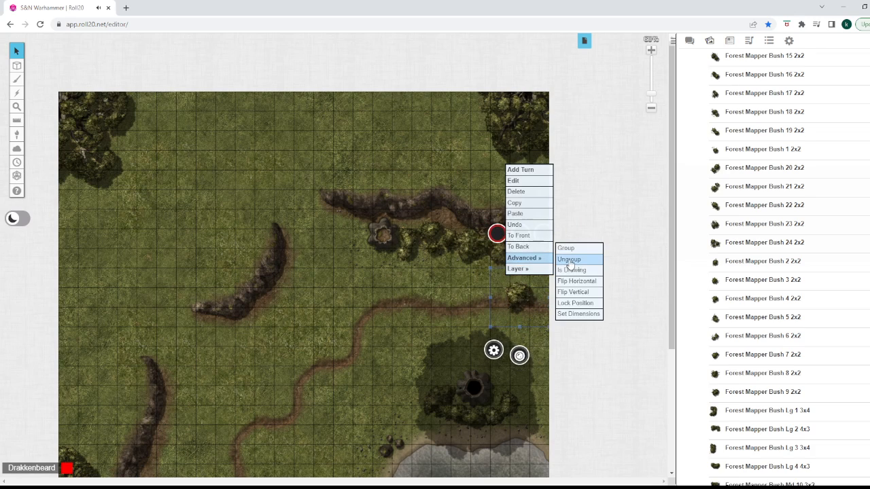
left_click(579, 270)
left_click_drag(517, 306, 518, 254)
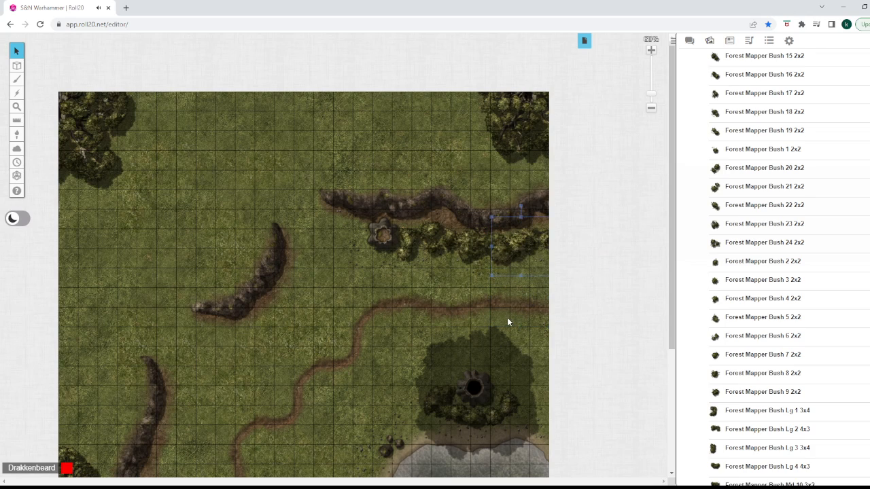
Select the newly placed bushes below the upper-right cliff together and move them to the Map Layer.
left_click_drag(367, 195, 530, 283)
right_click(485, 281)
mouse_move(501, 273)
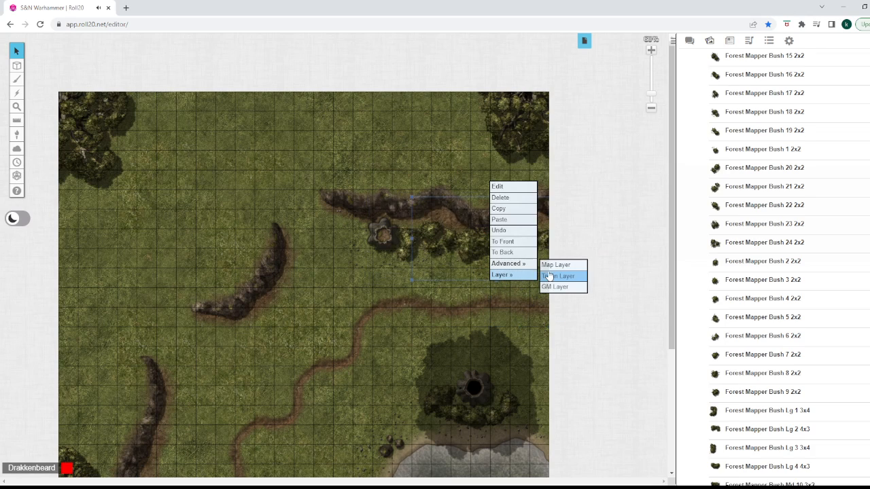
left_click(556, 270)
Place a Forest Mapper Cliff Circle 2 6x6 tile over the map's top edge, partly overlapping the top-right trees.
scroll(376, 269, "down", 3)
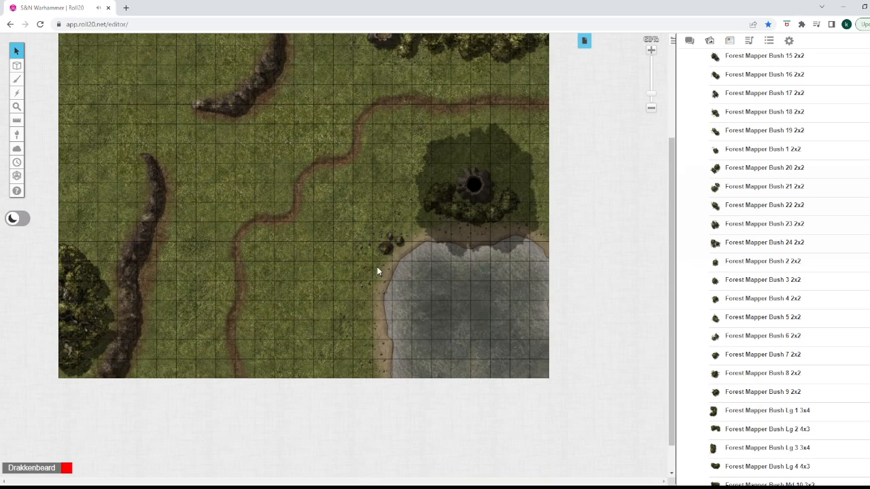
scroll(378, 271, "up", 2)
scroll(378, 271, "up", 2)
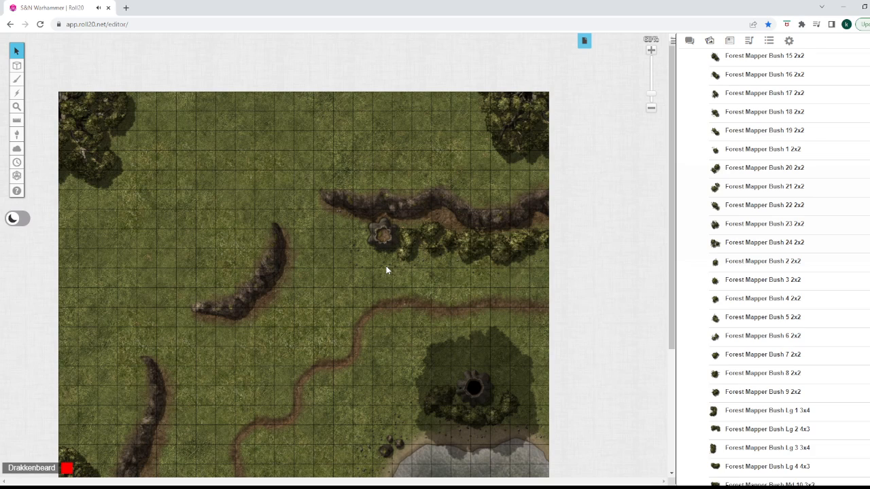
left_click_drag(826, 318, 501, 199)
scroll(788, 205, "down", 4)
scroll(735, 224, "down", 5)
left_click_drag(457, 146, 254, 86)
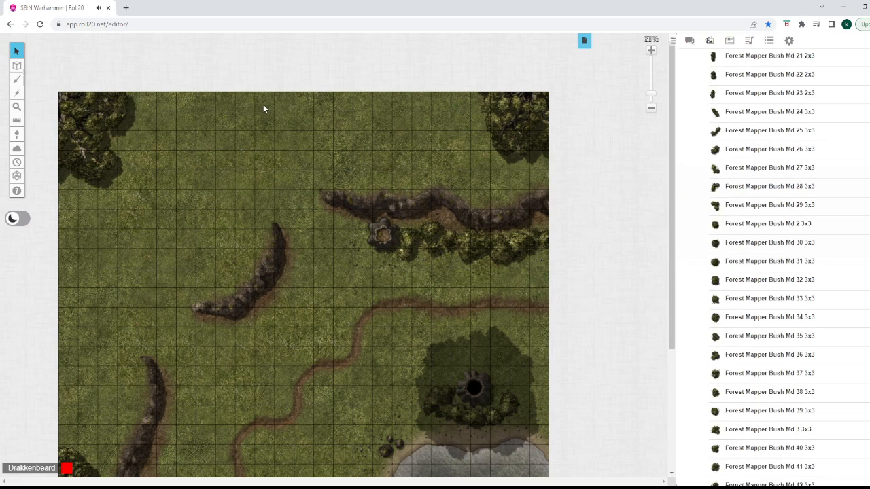
scroll(734, 245, "down", 10)
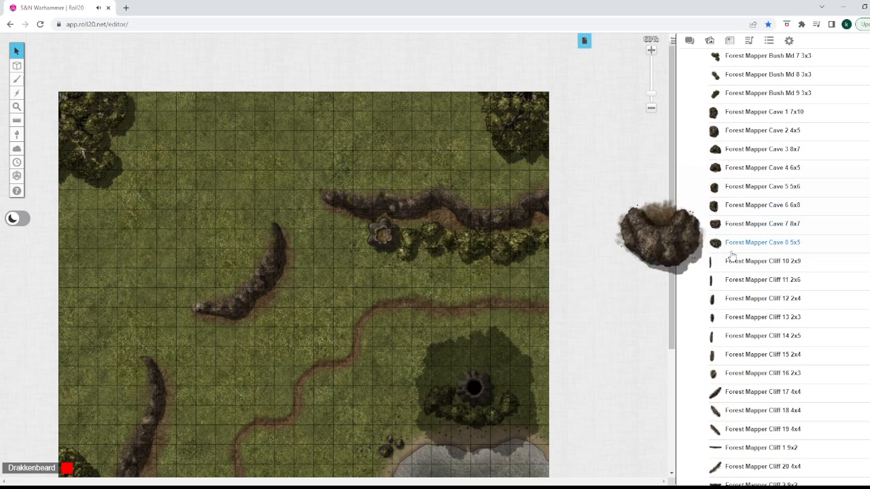
scroll(733, 251, "down", 5)
scroll(731, 265, "down", 1)
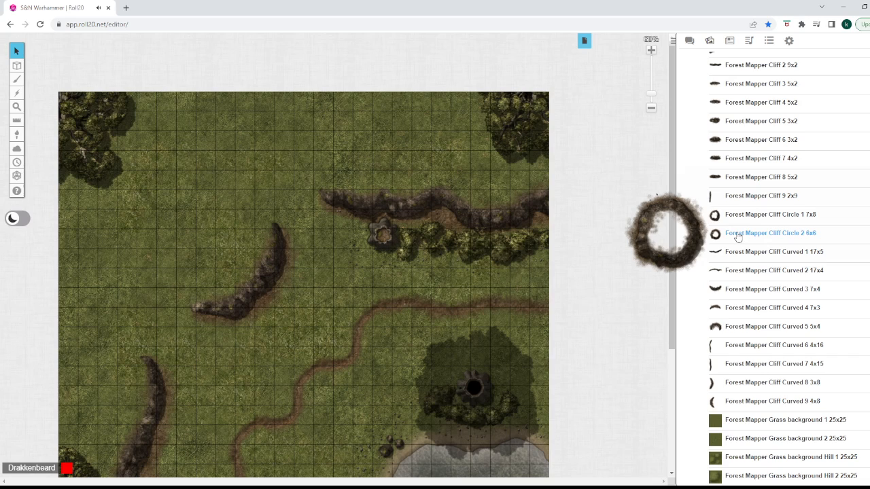
left_click_drag(737, 237, 455, 131)
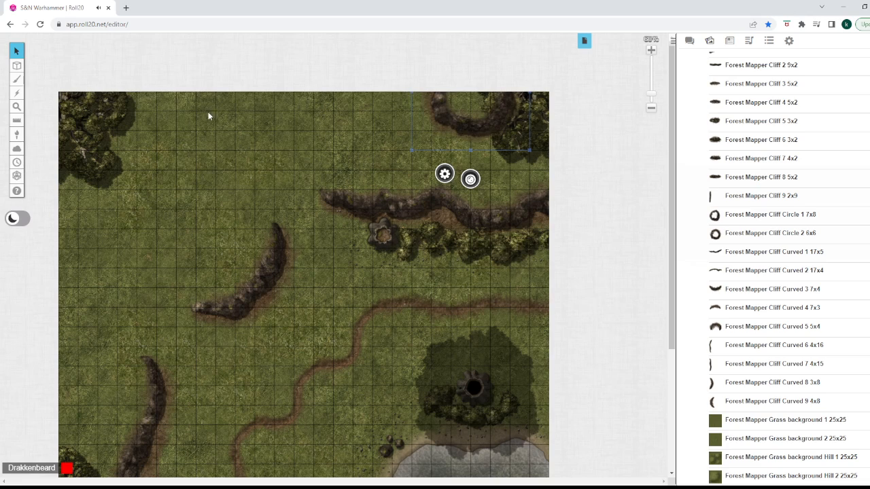
Bring the top-right trees to the front on the Map & Background layer and return to the Objects & Tokens layer.
mouse_move(17, 65)
left_click(51, 63)
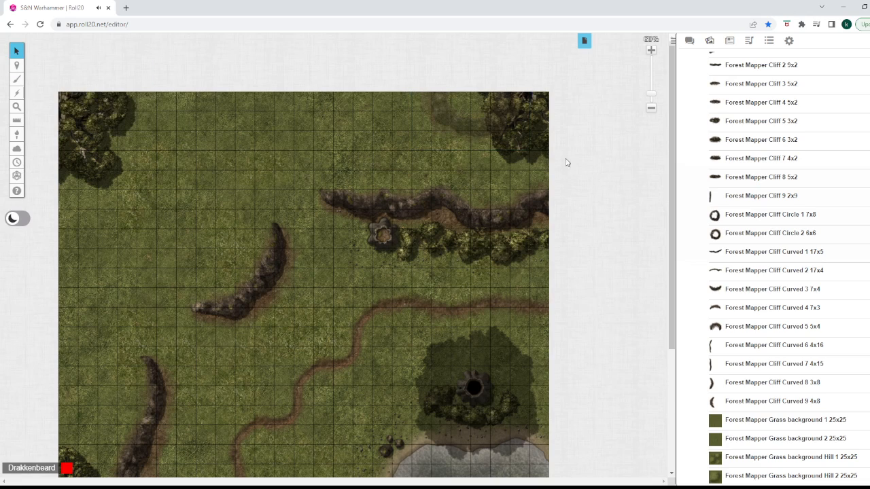
right_click(532, 140)
left_click(551, 110)
mouse_move(16, 66)
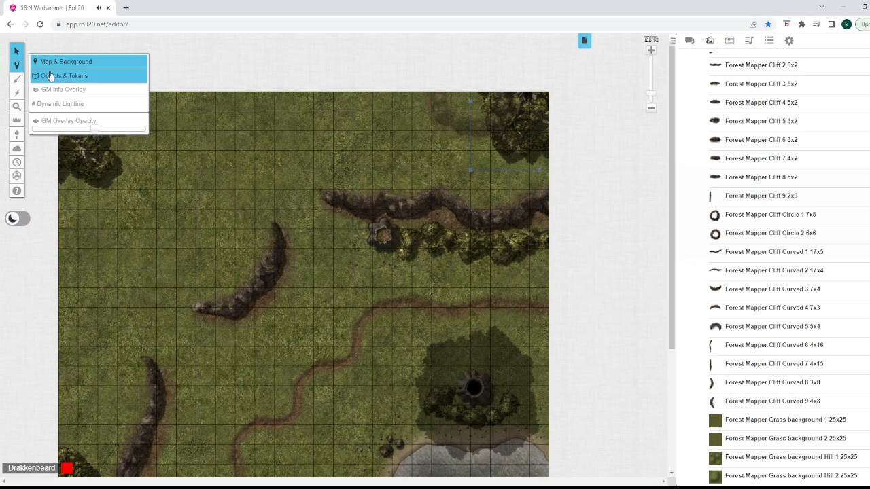
left_click(51, 74)
Move the circular cliff at the map's top edge to the Map Layer.
left_click(453, 127)
right_click(488, 131)
mouse_move(479, 120)
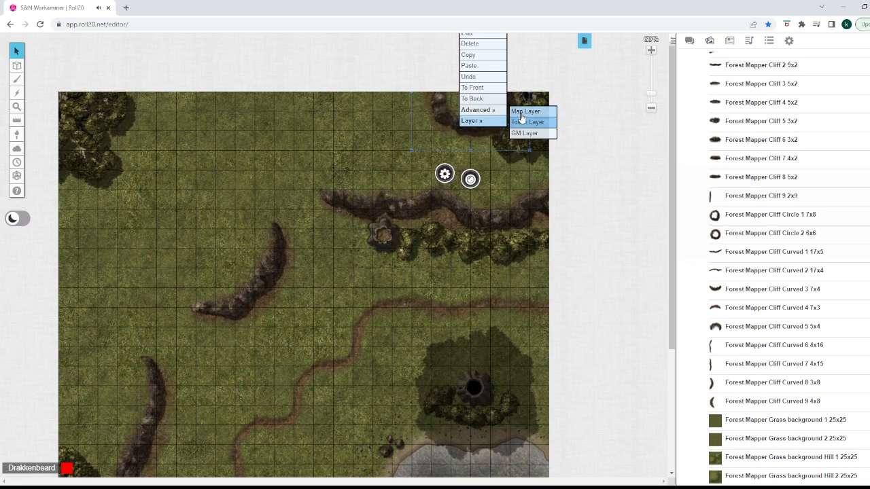
left_click(524, 110)
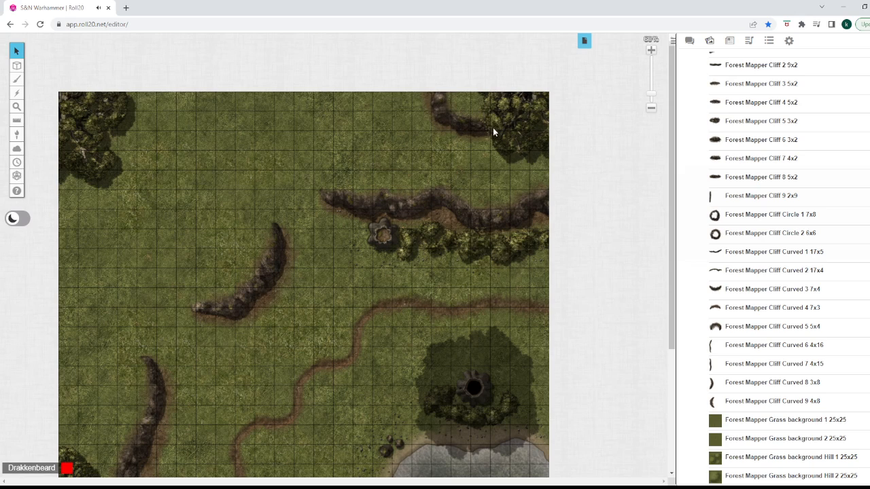
mouse_move(16, 66)
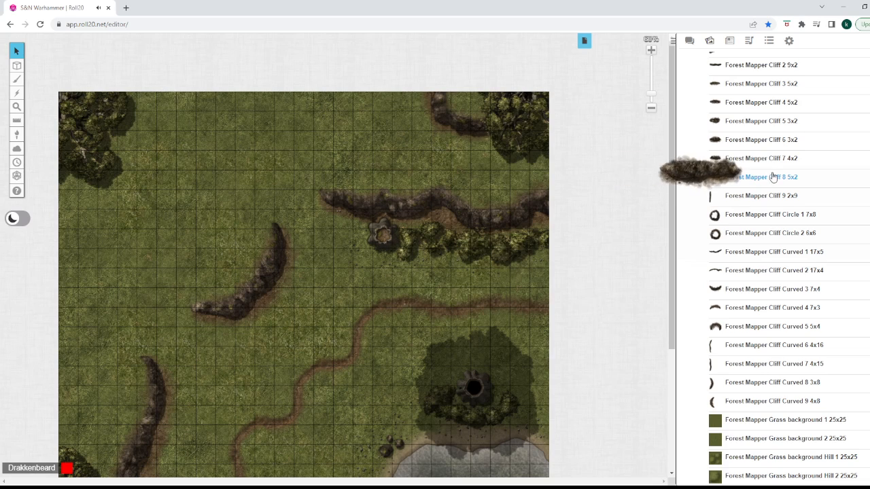
scroll(741, 305, "down", 3)
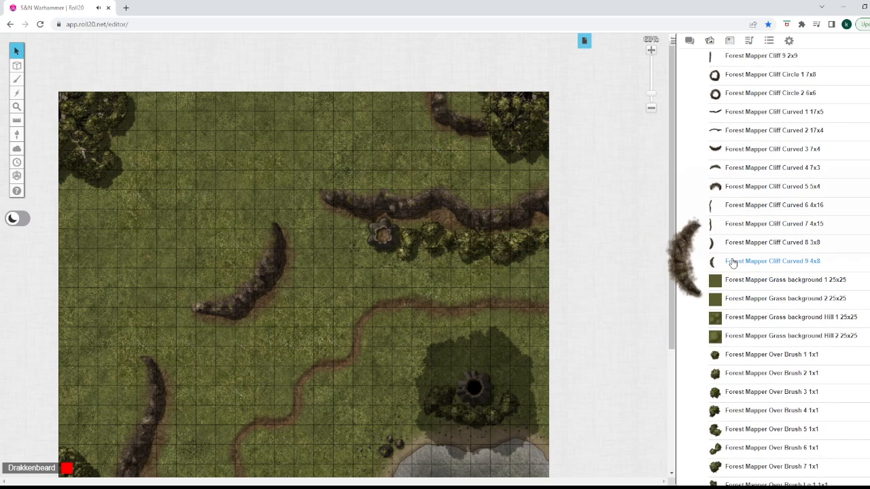
scroll(297, 201, "down", 3)
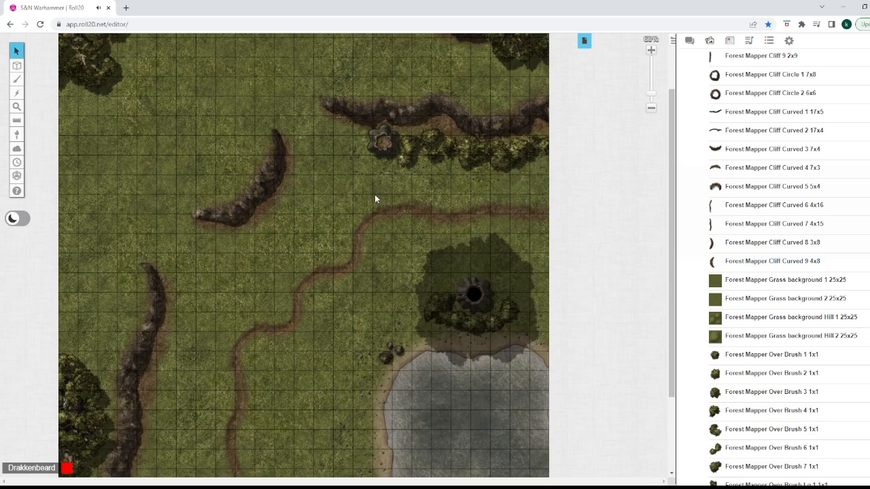
Place a Forest Mapper Cliff Curved 5 5x4 tile partly over the map's left edge, below the top-left trees.
scroll(484, 231, "up", 3)
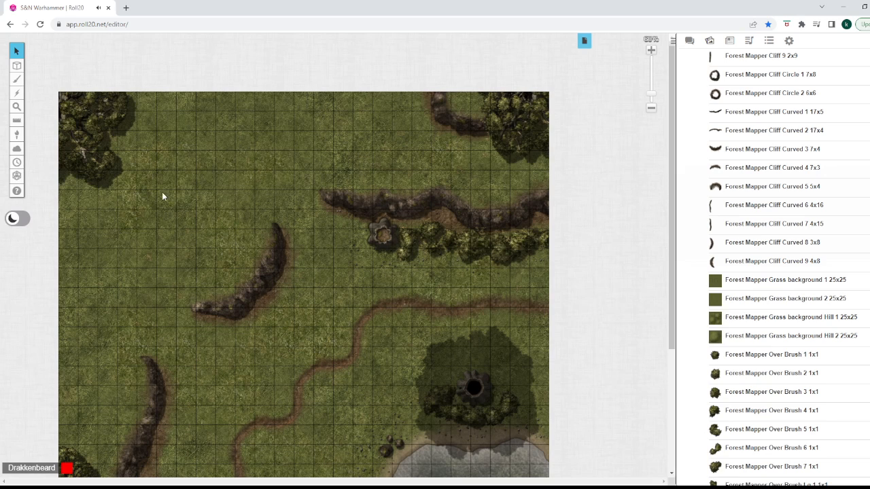
scroll(237, 233, "down", 5)
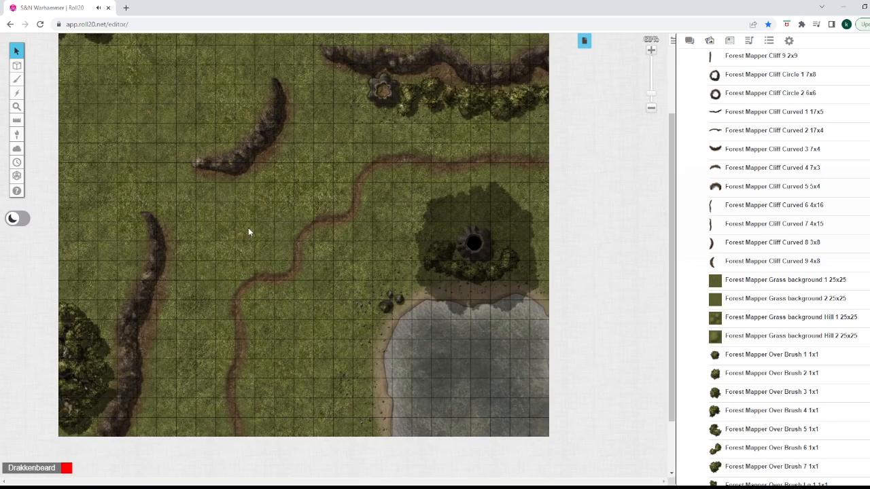
scroll(378, 217, "up", 3)
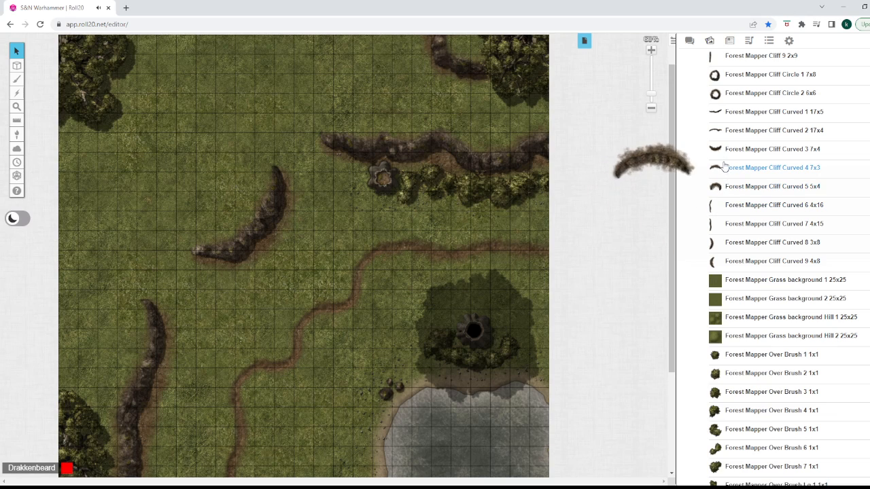
mouse_move(731, 138)
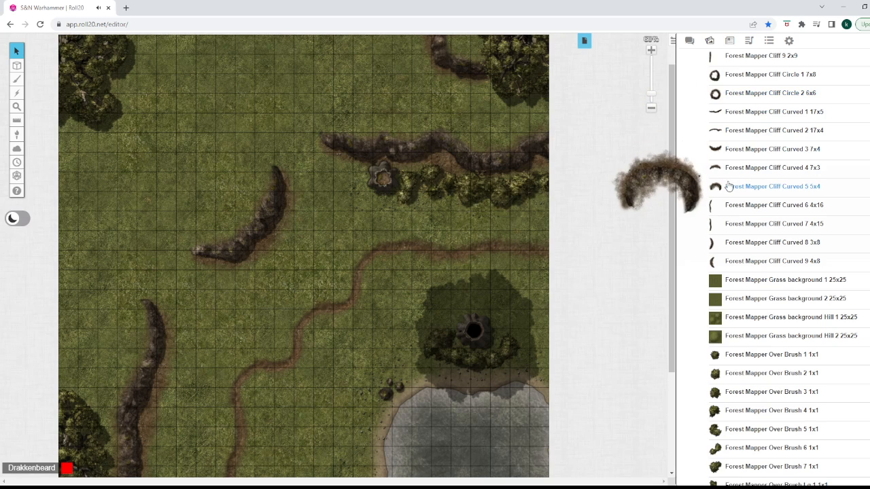
left_click_drag(729, 186, 105, 177)
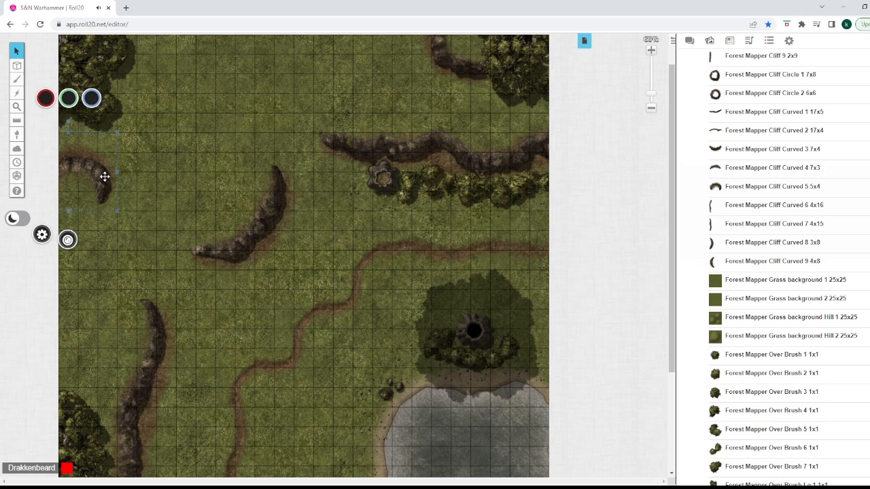
left_click(243, 181)
Try the curved cliff near the map's top centre and settle it on the left edge, one square below its original spot.
scroll(182, 189, "up", 1)
scroll(172, 194, "down", 3)
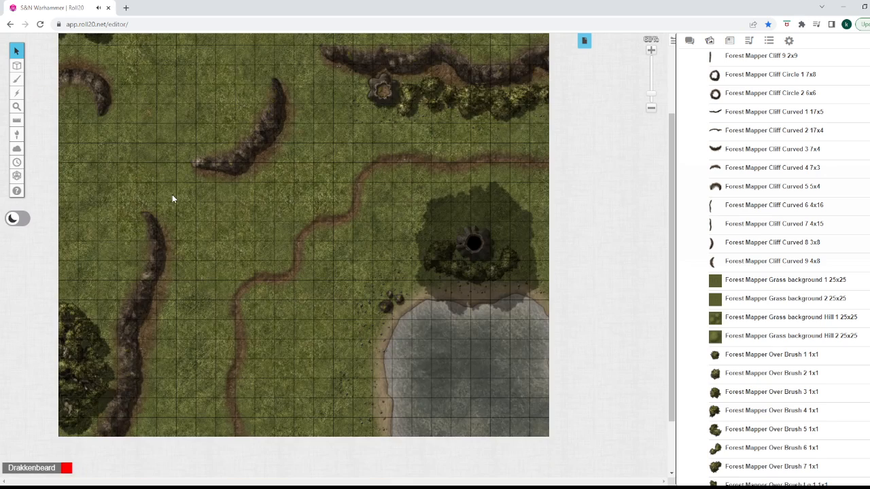
scroll(170, 193, "up", 2)
left_click_drag(99, 176, 314, 103)
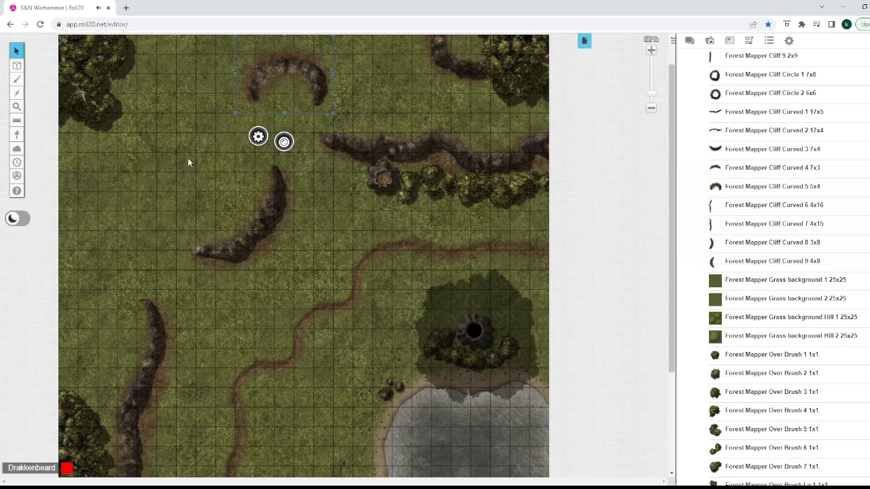
scroll(184, 163, "down", 1)
scroll(139, 291, "up", 2)
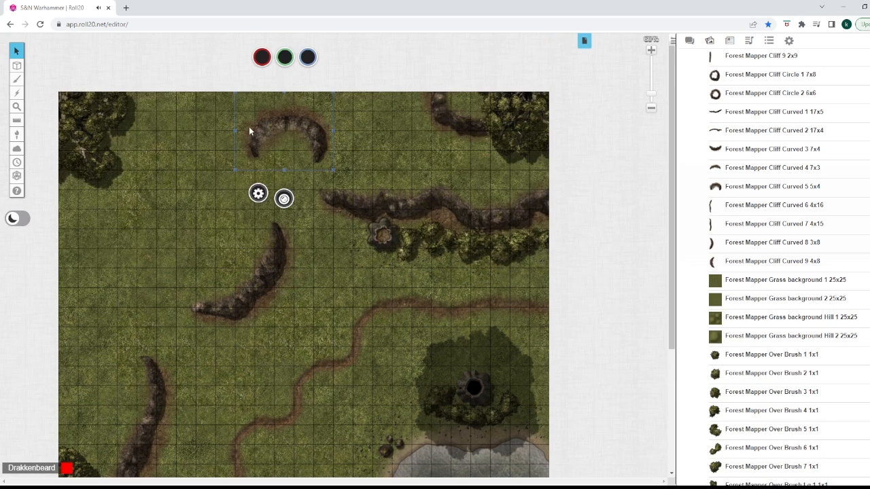
left_click_drag(292, 139, 93, 242)
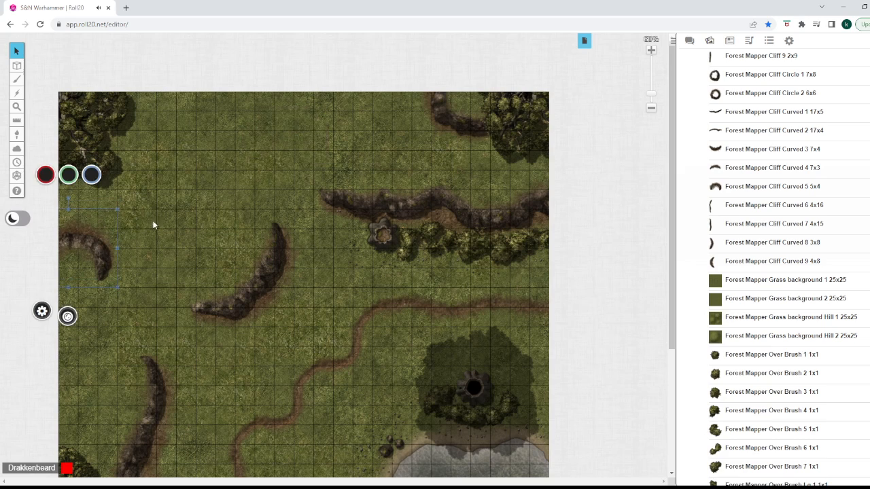
Move the curved cliff at the map's left edge to the Map Layer.
scroll(152, 224, "down", 1)
right_click(84, 183)
mouse_move(119, 174)
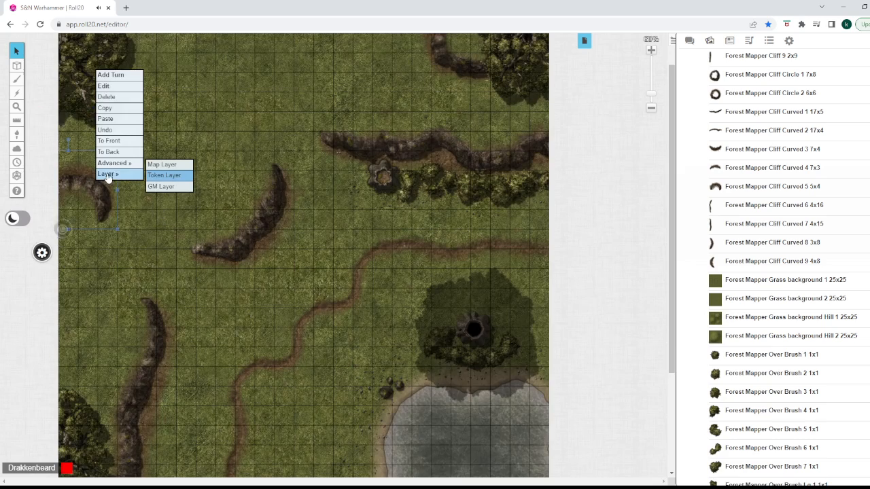
left_click(155, 165)
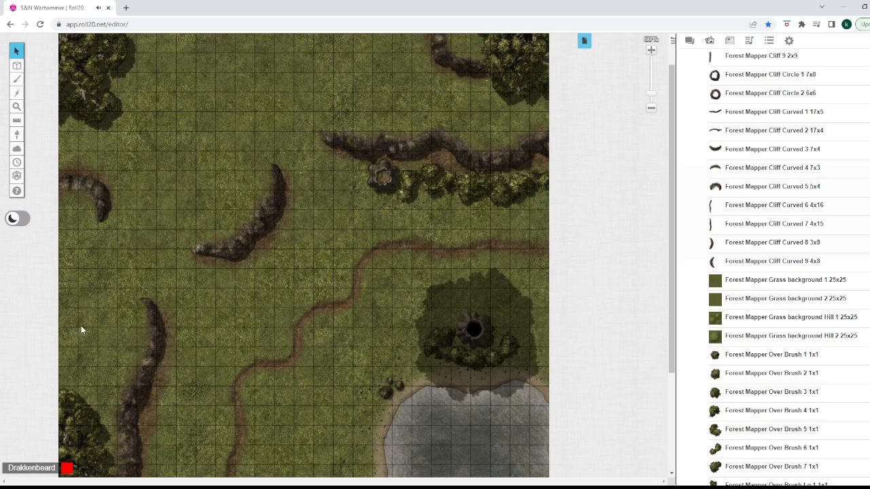
Place a Forest Mapper Bush Lg 2 4x3 tile inside the curved cliff at the map's left edge.
scroll(191, 167, "up", 1)
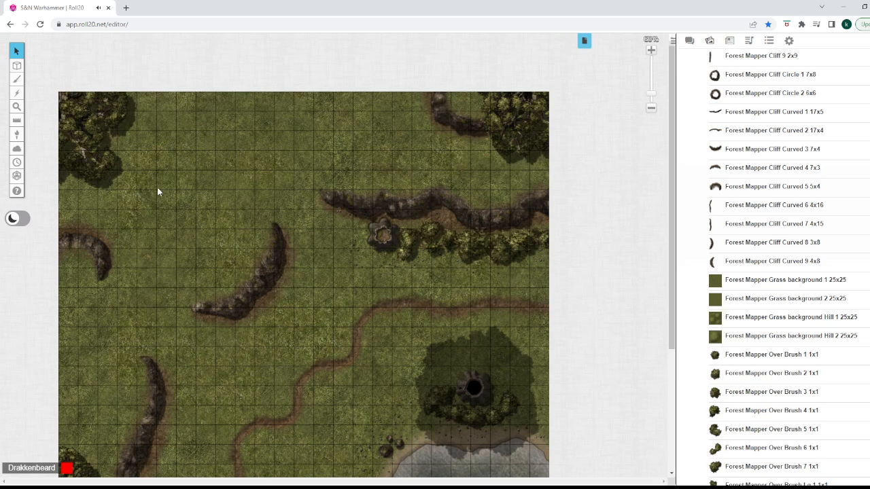
scroll(122, 286, "down", 2)
scroll(99, 225, "up", 1)
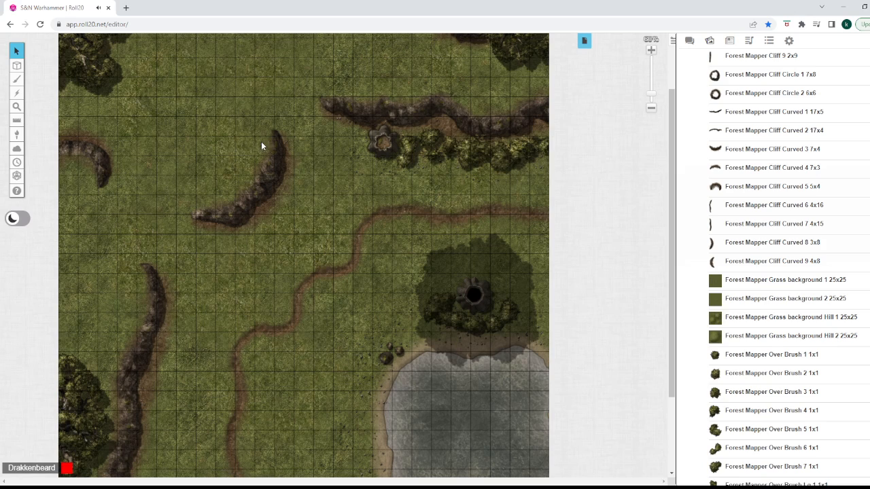
scroll(385, 253, "up", 2)
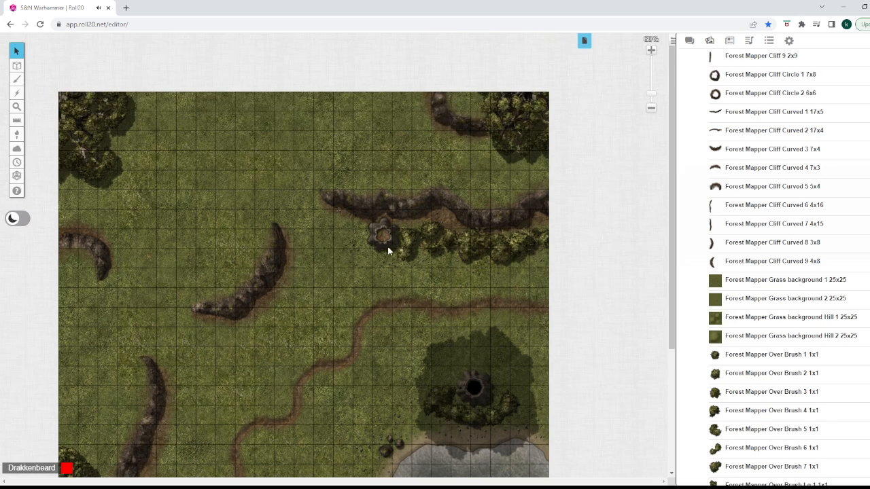
scroll(747, 280, "down", 2)
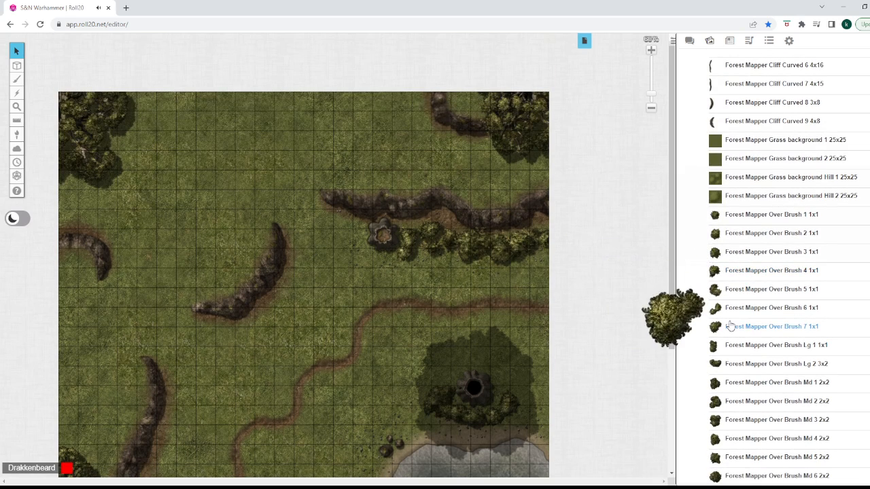
scroll(737, 308, "down", 3)
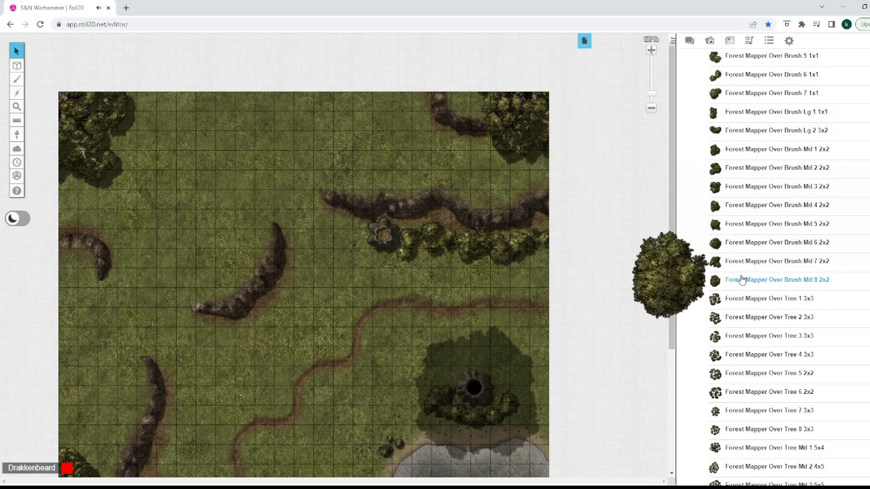
scroll(745, 249, "down", 10)
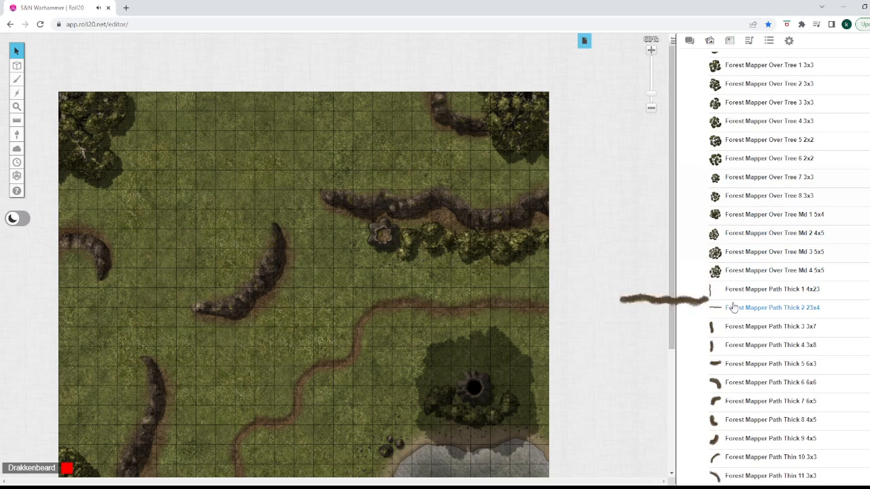
scroll(754, 367, "down", 2)
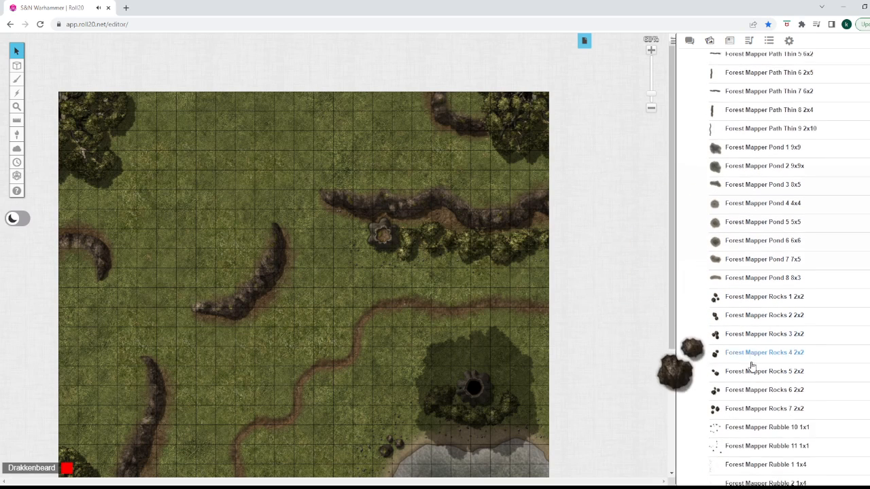
scroll(775, 265, "up", 15)
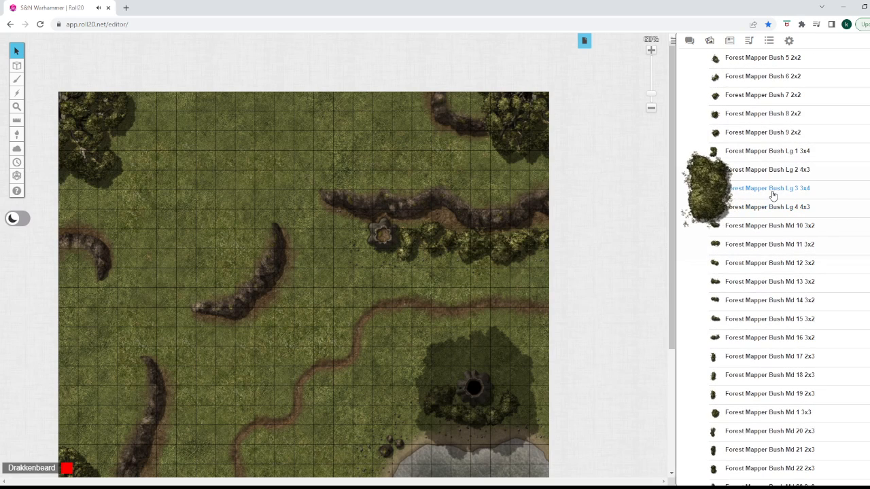
left_click_drag(776, 177, 388, 171)
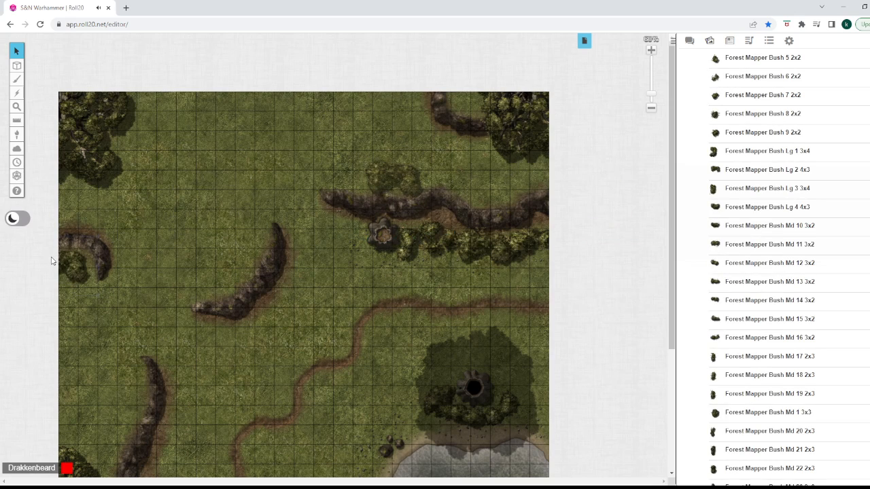
left_click_drag(59, 252, 58, 251)
left_click(135, 251)
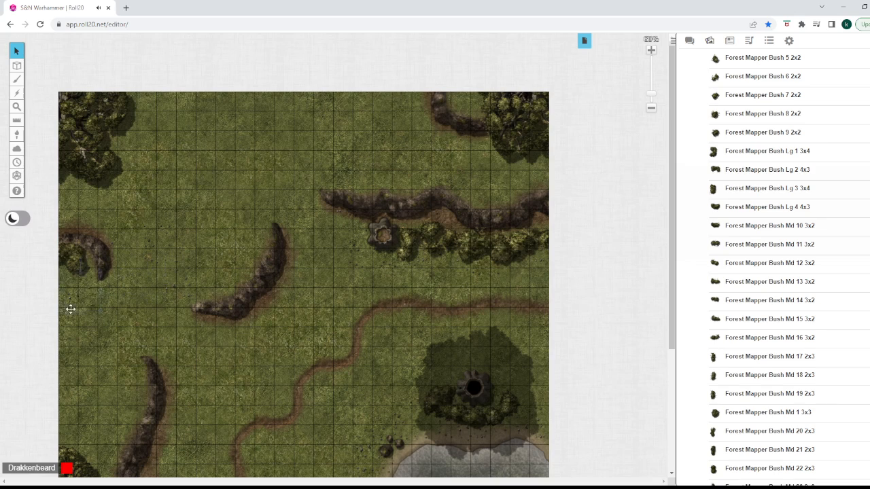
Arrange the large bush and a small rubble tile together below the curved cliff at the map's left edge.
left_click(82, 265)
right_click(82, 266)
left_click(114, 233)
left_click(97, 315)
left_click(67, 254)
left_click_drag(59, 280, 83, 294)
Select the bush and rubble below the left-edge curved cliff together and move them to the Map Layer.
left_click_drag(195, 231, 62, 320)
right_click(121, 273)
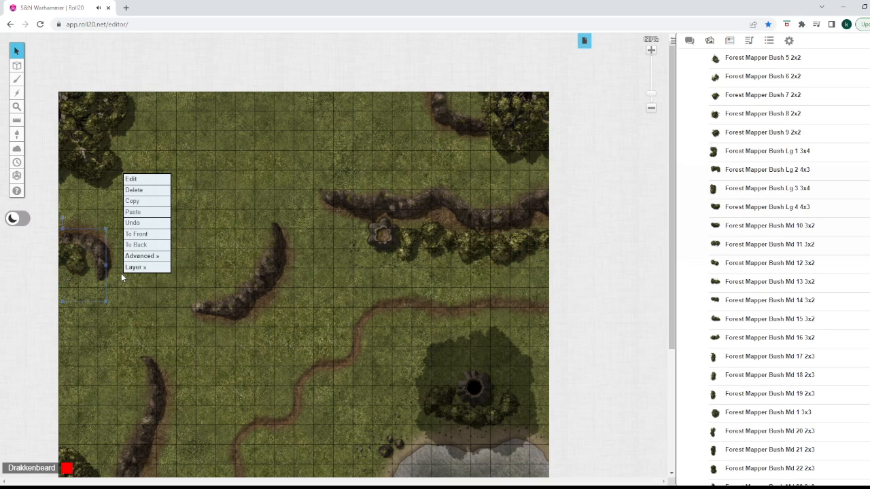
mouse_move(140, 267)
left_click(191, 259)
Scatter small rubble tiles around the long vertical cliff in the map's lower-left area.
scroll(194, 256, "down", 2)
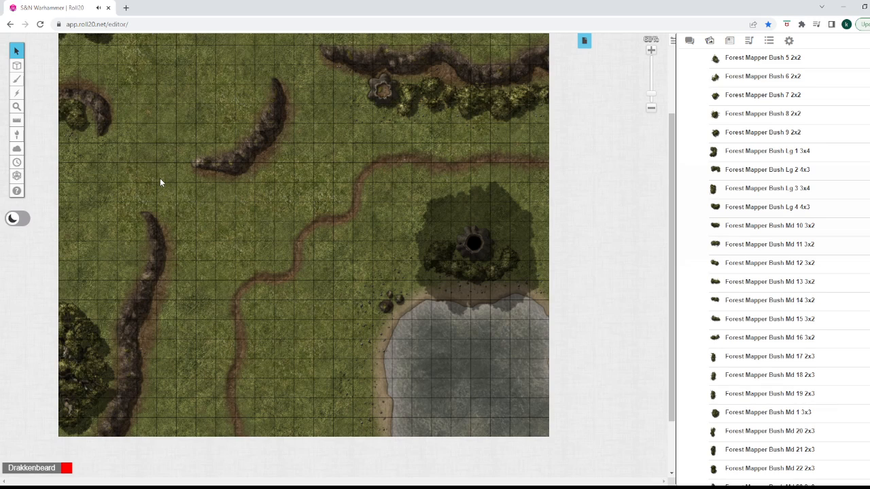
left_click(91, 276)
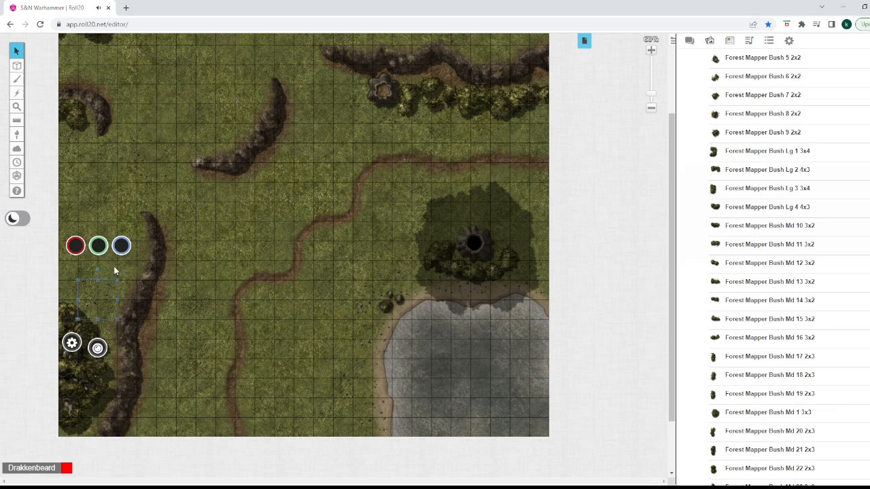
left_click(140, 165)
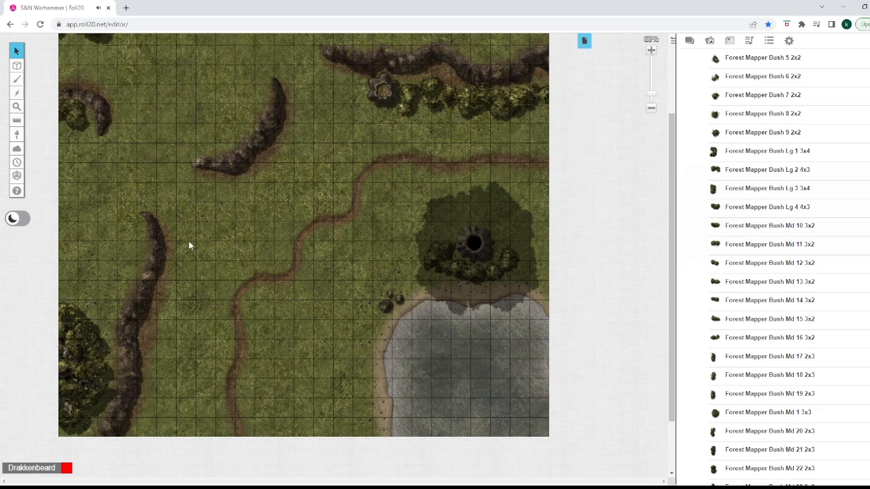
left_click(183, 300)
left_click(88, 255)
left_click(208, 216)
left_click(109, 250)
left_click(208, 211)
Bring the lower-left trees to the front on the Map & Background layer and return to the Objects & Tokens layer.
mouse_move(17, 66)
left_click(68, 60)
left_click(72, 338)
right_click(72, 338)
left_click(102, 297)
mouse_move(17, 65)
left_click(63, 76)
Move the selected rubble tiles beside the lower-left cliff to the Map Layer.
right_click(66, 358)
mouse_move(113, 324)
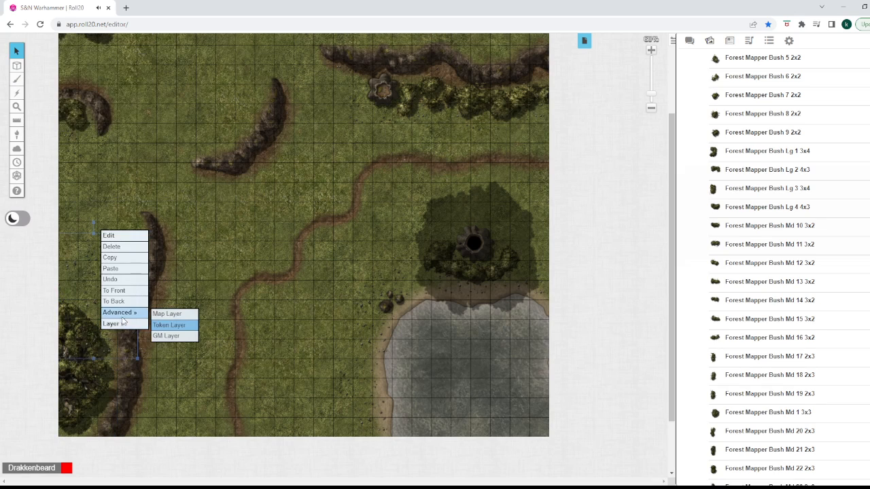
left_click(164, 315)
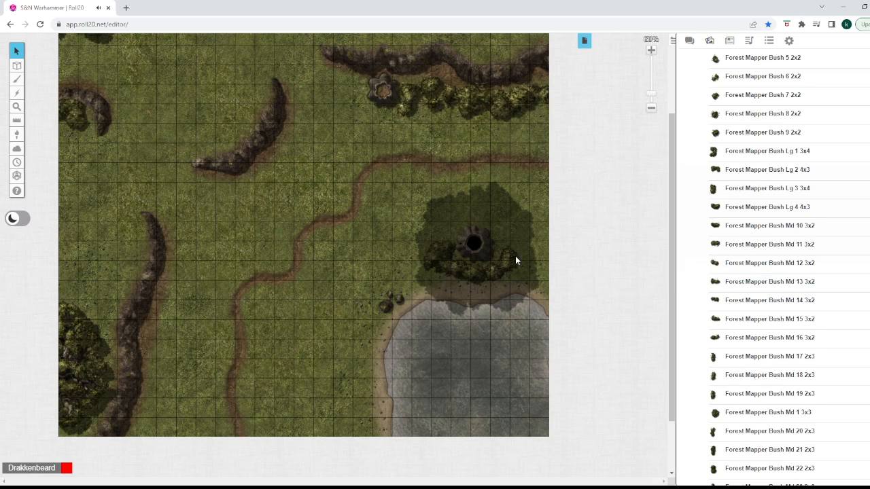
Position a small rubble tile on the grass just above the crescent-shaped cliff in the map's upper middle.
scroll(395, 218, "up", 2)
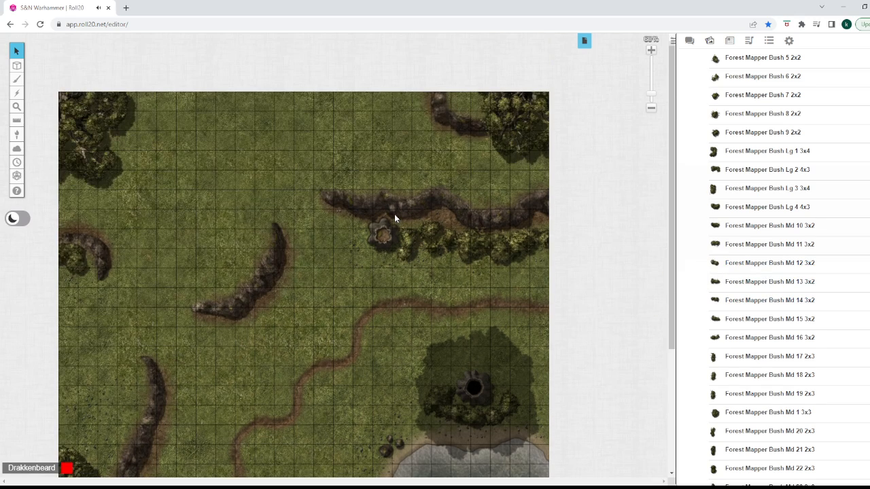
scroll(396, 215, "down", 2)
scroll(772, 229, "down", 5)
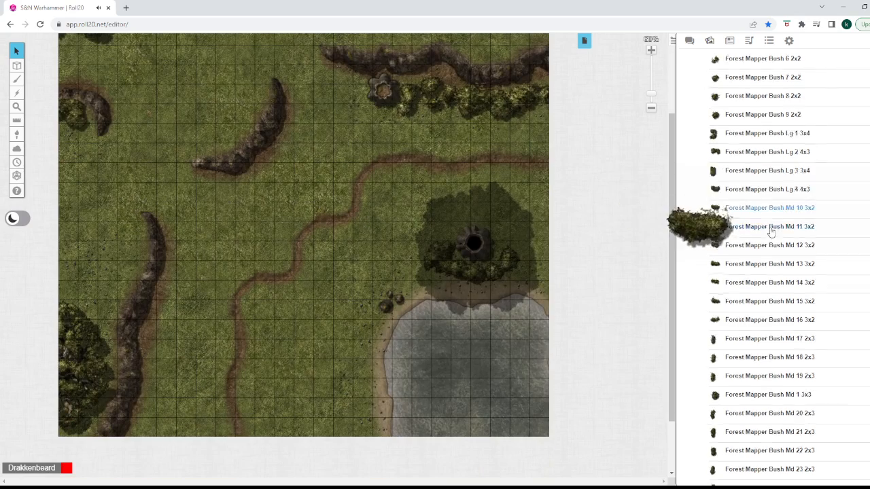
scroll(330, 265, "up", 2)
scroll(125, 250, "down", 3)
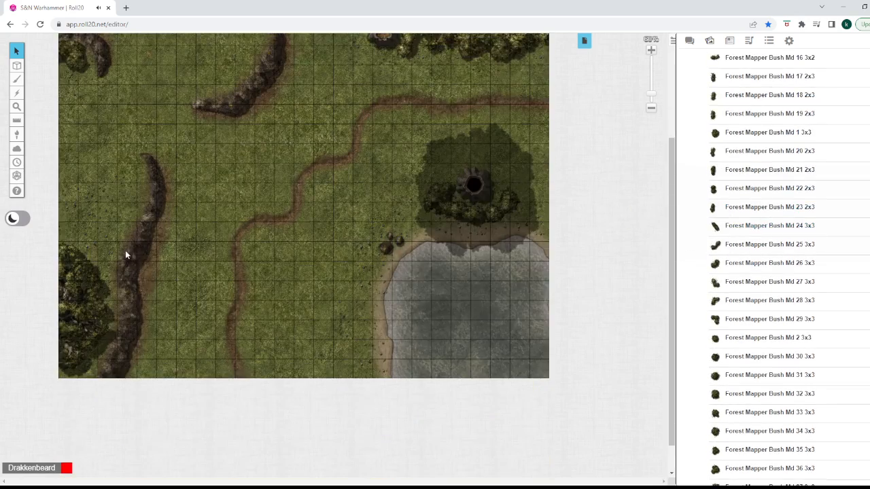
scroll(123, 248, "up", 2)
scroll(747, 248, "down", 10)
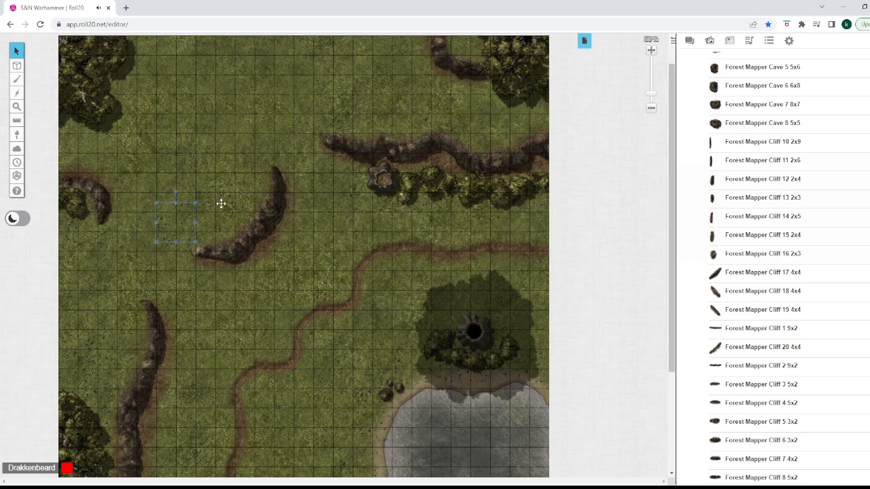
left_click_drag(223, 198, 234, 168)
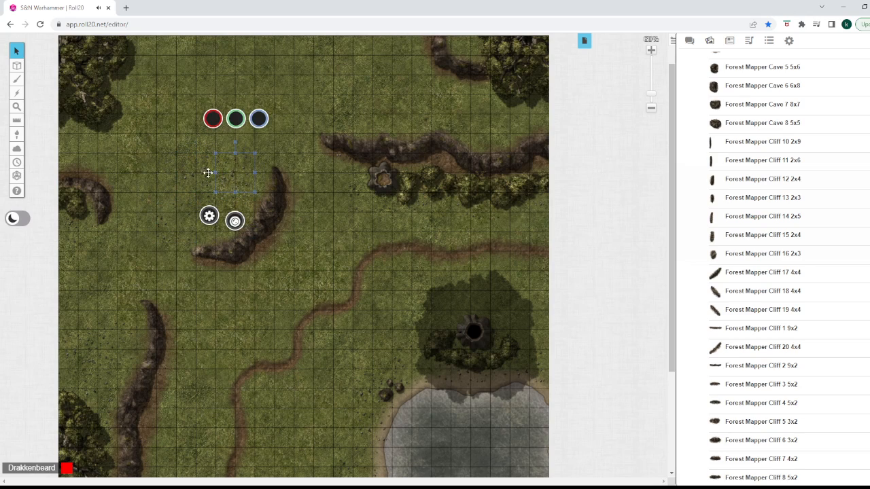
Scatter further rubble tiles on the grass around both sides of the upper-middle crescent cliff.
left_click(208, 173)
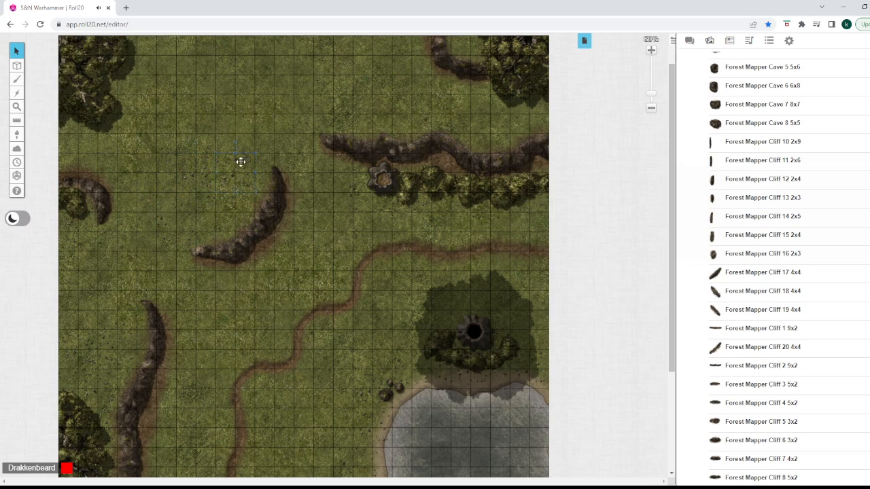
left_click(156, 177)
left_click(293, 178)
left_click(189, 153)
left_click(348, 178)
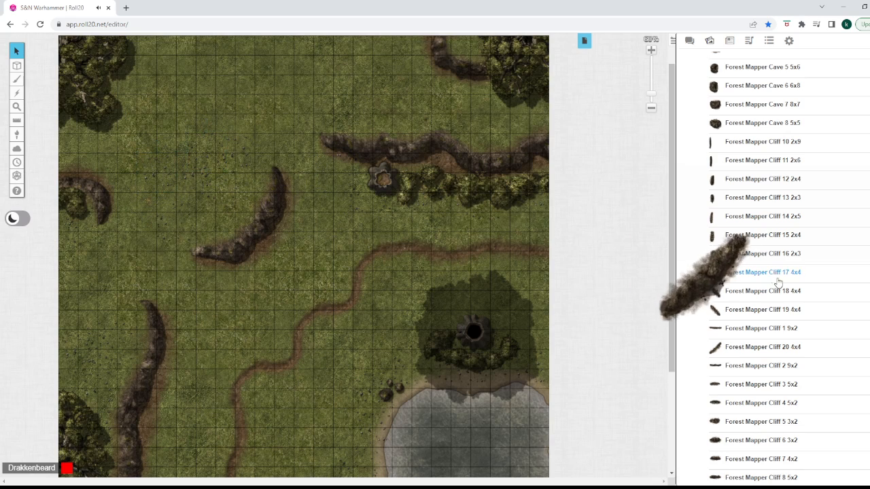
scroll(778, 282, "down", 9)
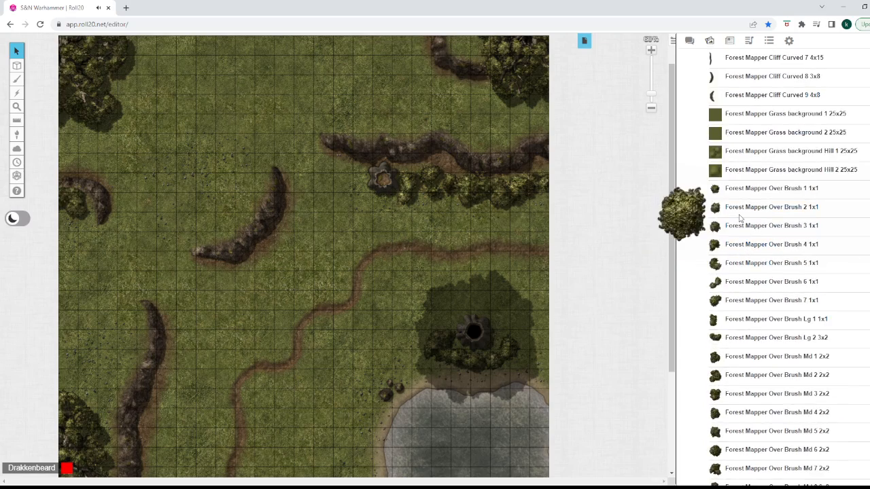
Place a Forest Mapper Tall Tree Lg No Litter 6 7x7 tile beside the crescent-shaped cliff in the map's upper middle.
scroll(741, 218, "down", 4)
scroll(653, 336, "down", 3)
scroll(720, 313, "down", 3)
scroll(524, 227, "up", 4)
scroll(734, 331, "down", 4)
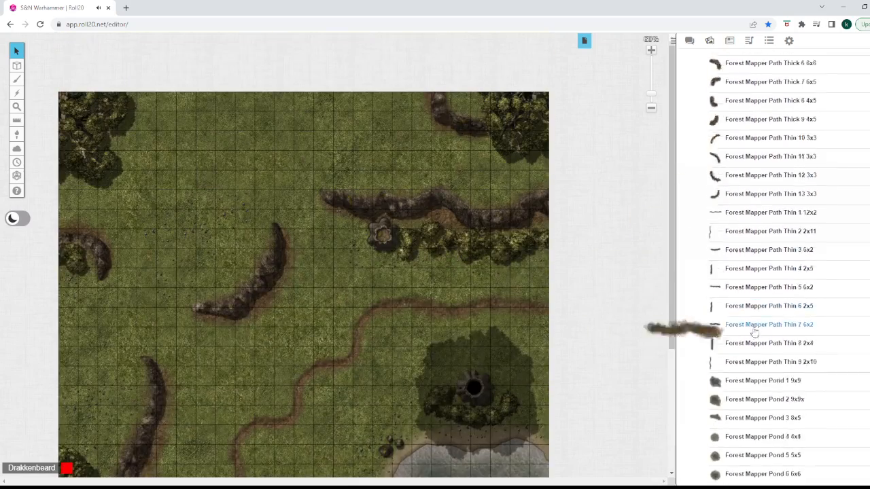
scroll(754, 333, "down", 12)
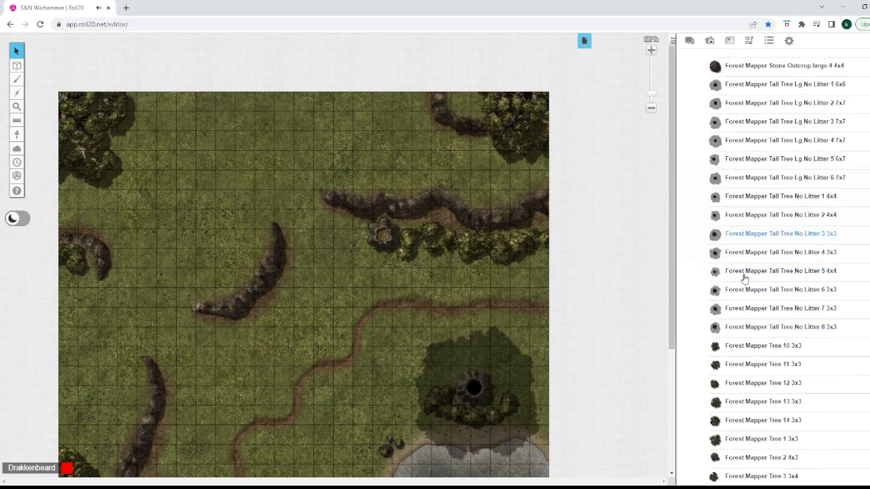
scroll(733, 269, "down", 2)
scroll(734, 263, "up", 4)
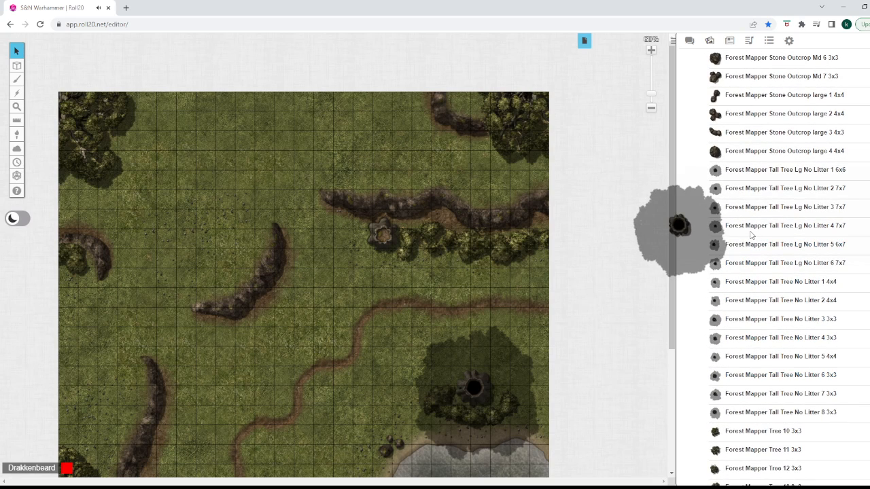
left_click_drag(747, 263, 318, 271)
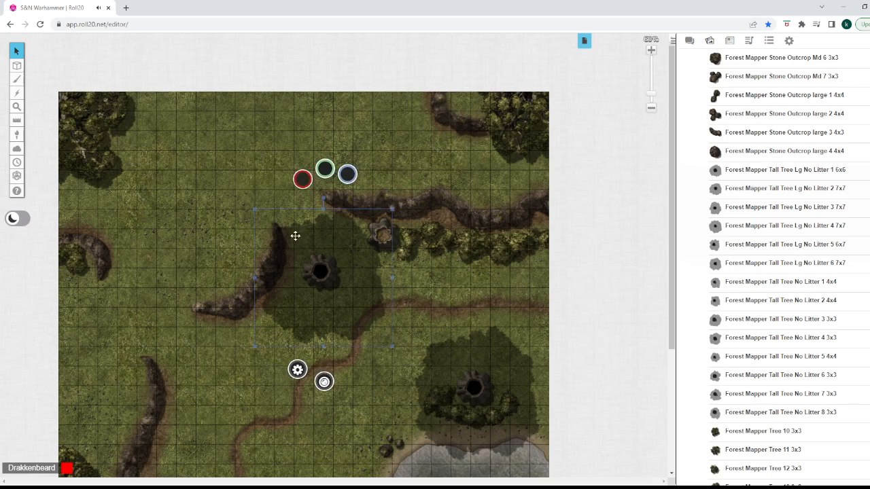
left_click(246, 211)
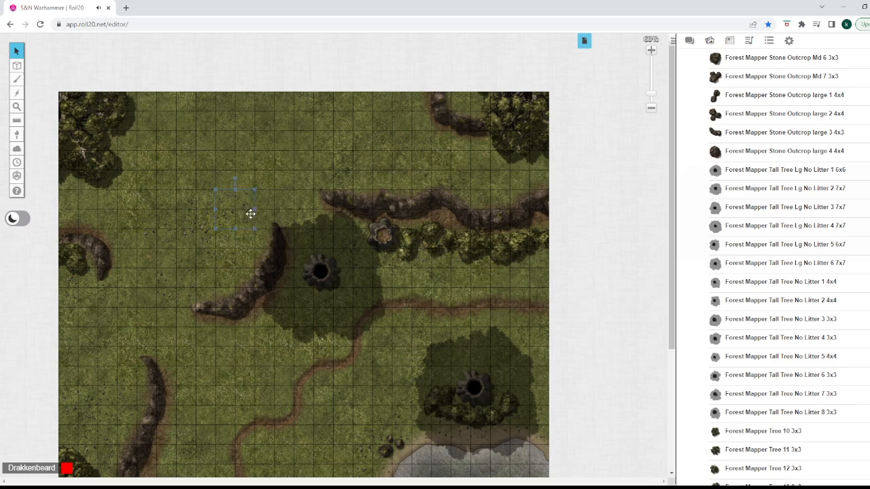
Enlarge the new tall tree to about 11x11 squares, mark it as a drawing, and position its canopy over the crescent cliff.
left_click(303, 220)
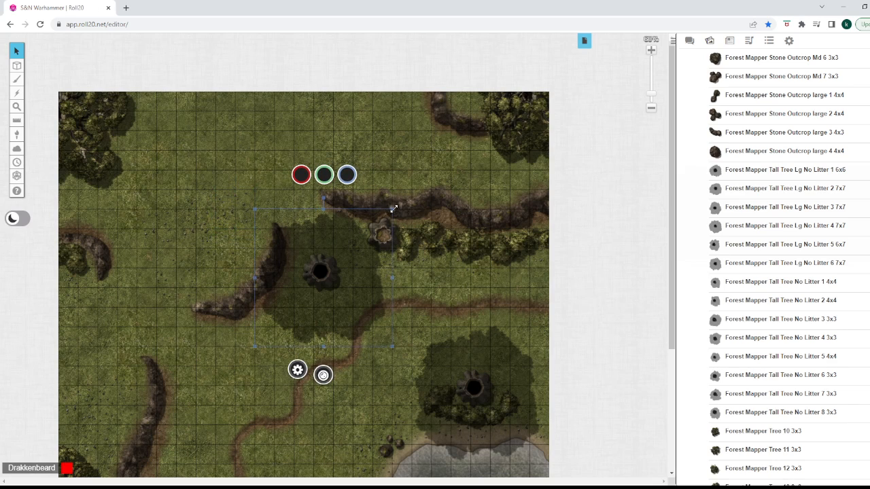
left_click_drag(393, 209, 273, 249)
right_click(277, 259)
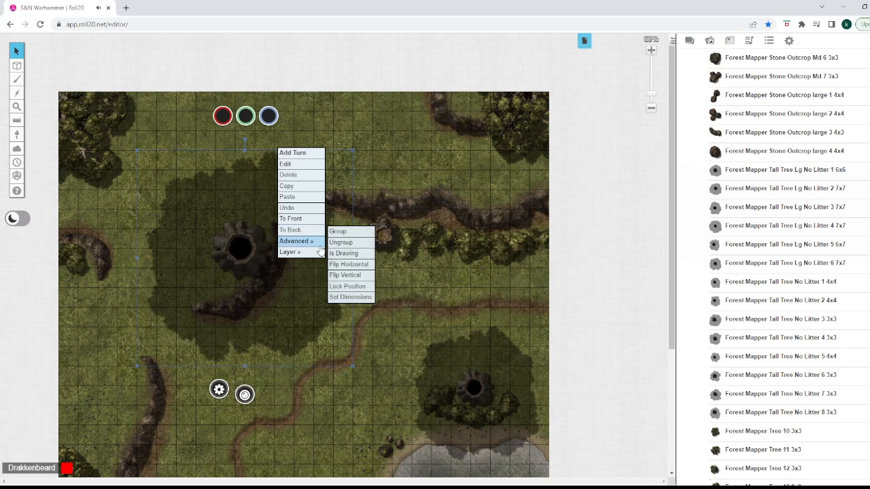
left_click(343, 253)
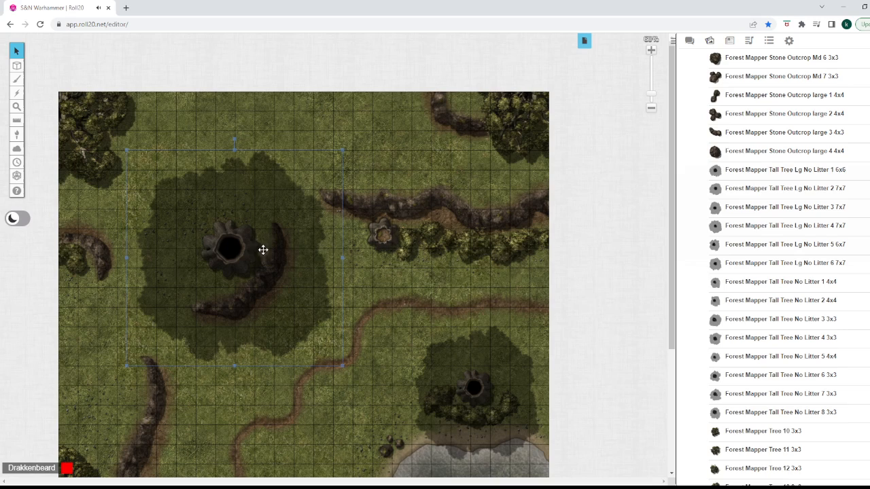
left_click(444, 265)
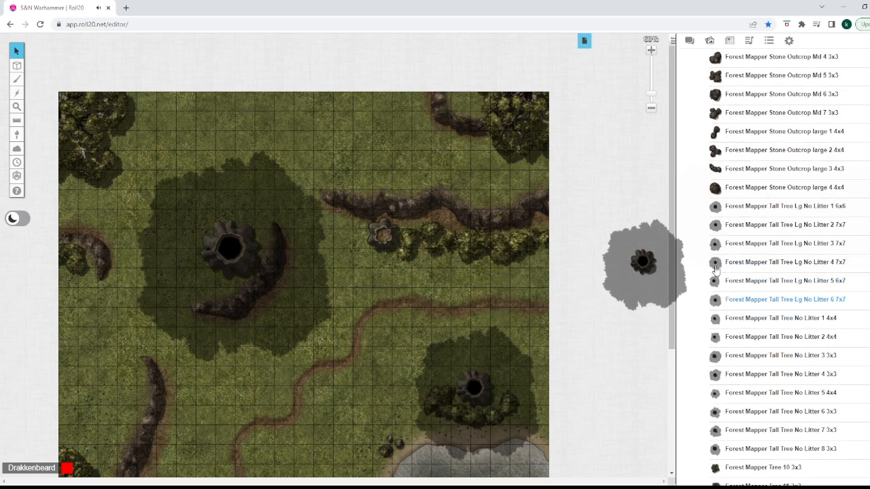
Add a Forest Mapper Stone Outcrop large 4 4x4 tile as a drawing and position it at the lower left of the enlarged tree's trunk.
scroll(744, 289, "up", 2)
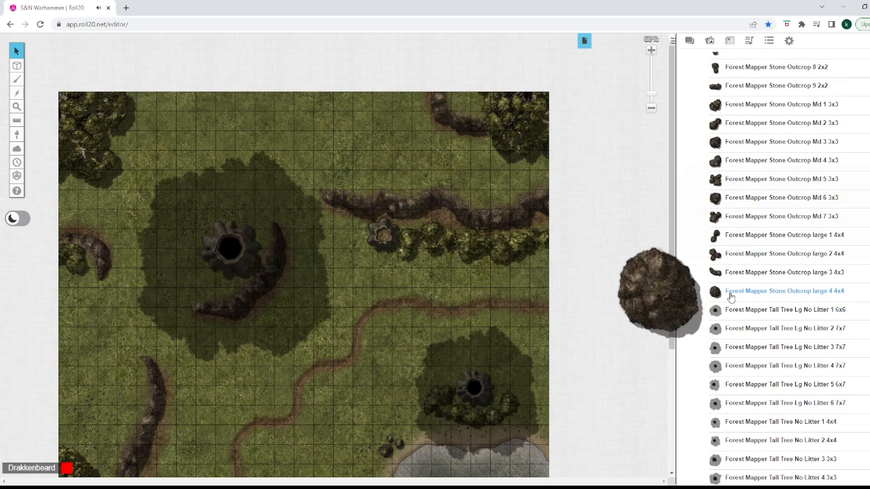
left_click_drag(730, 297, 378, 321)
right_click(379, 321)
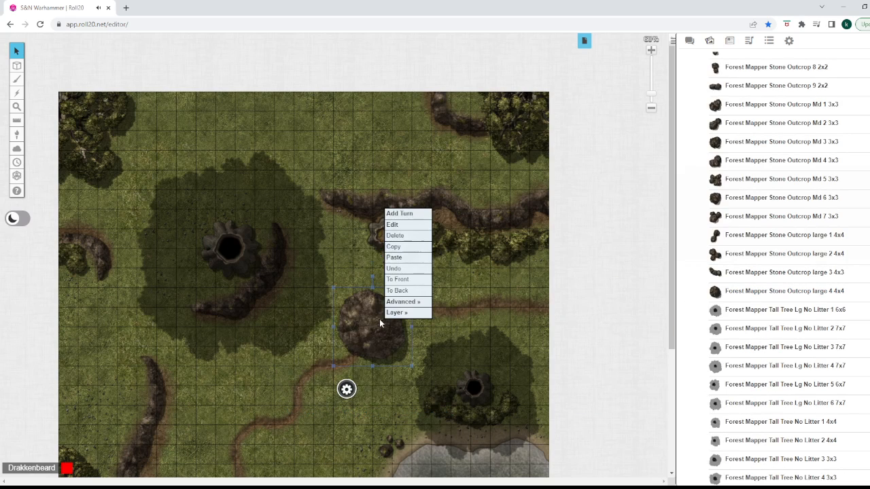
mouse_move(408, 302)
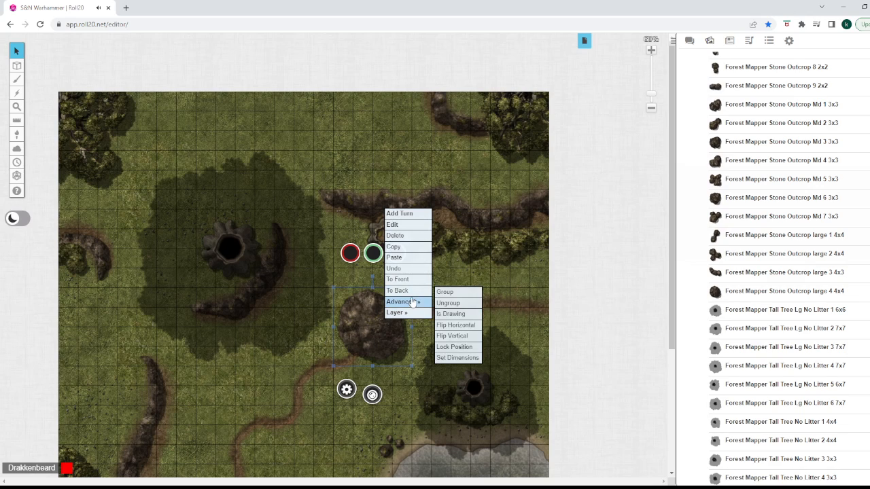
left_click(466, 326)
left_click_drag(377, 349, 195, 294)
Bring the enlarged tall tree to the front, above the stone outcrop.
left_click(250, 244)
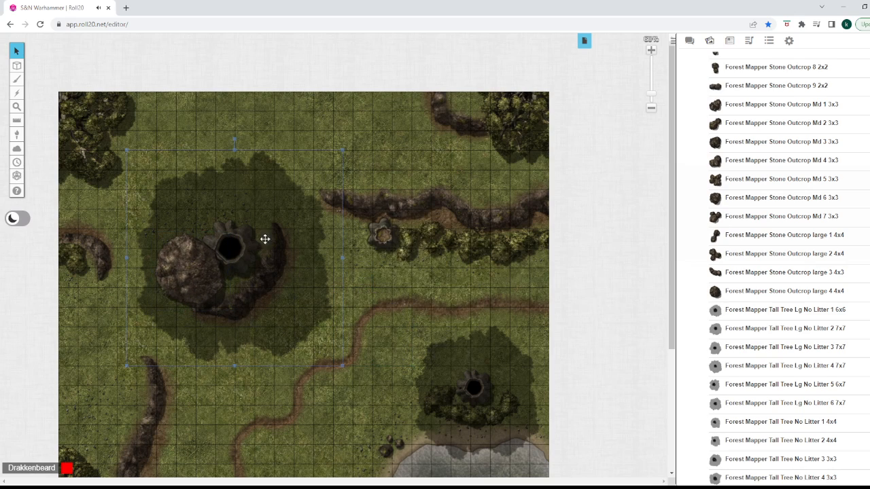
right_click(313, 260)
left_click(340, 223)
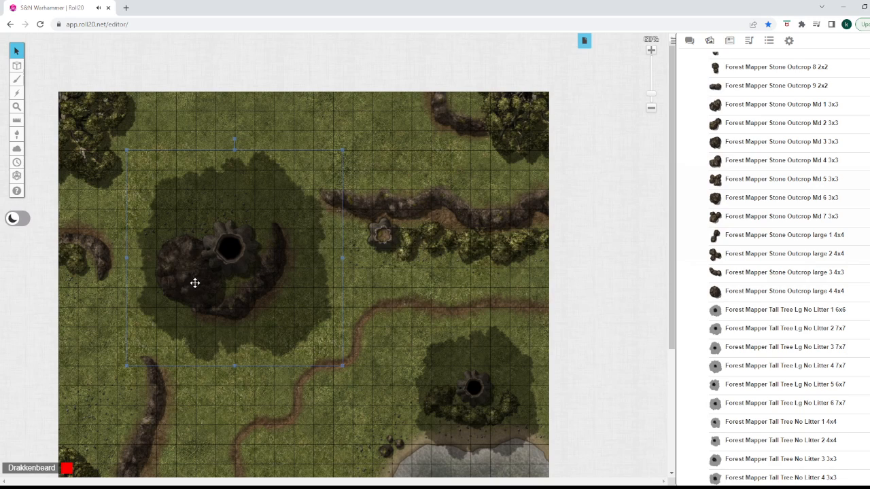
left_click(576, 291)
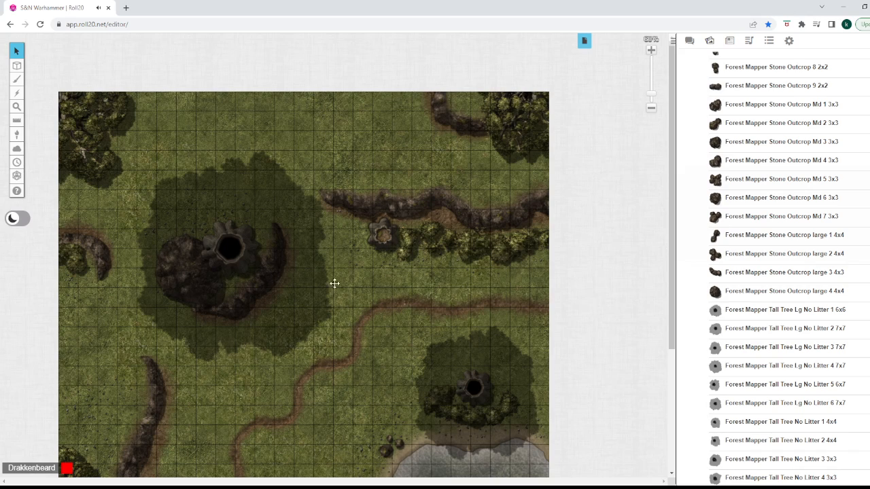
Place a Forest Mapper Bush Lg 4 4x3 tile along the lower edge of the stone outcrop beneath the enlarged tree.
mouse_move(751, 257)
scroll(743, 269, "up", 20)
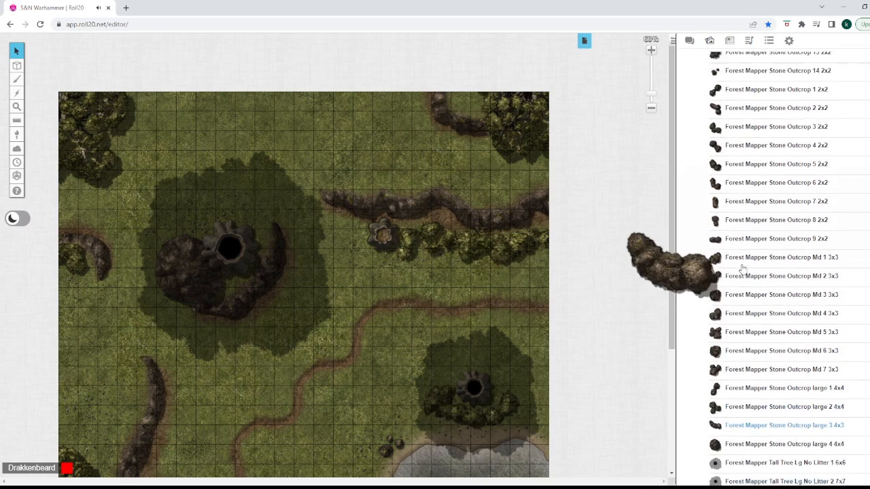
scroll(743, 276, "up", 9)
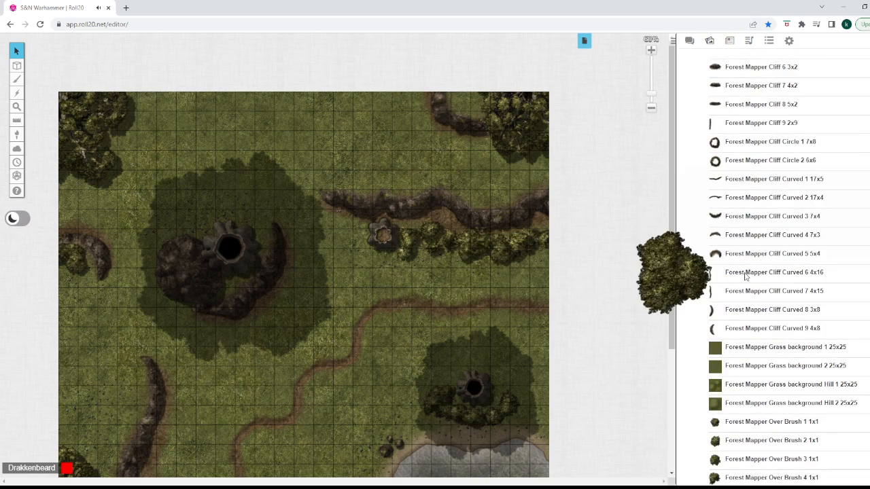
scroll(744, 276, "down", 5)
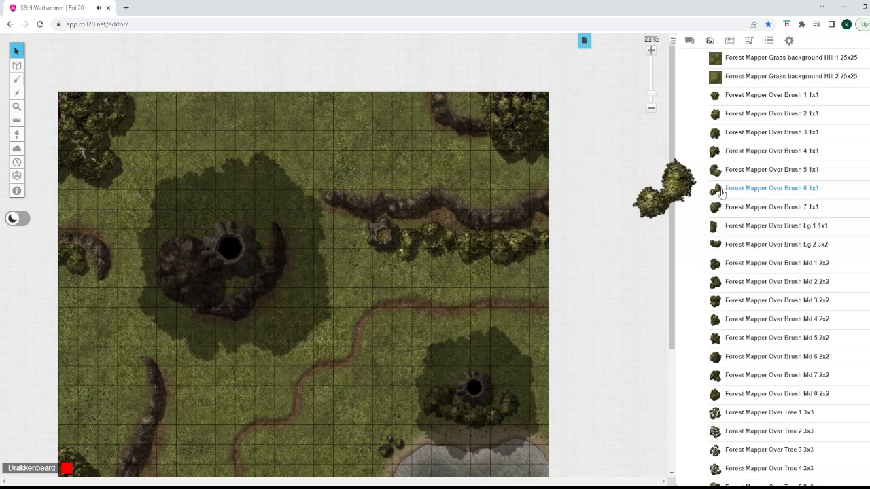
scroll(726, 190, "up", 5)
scroll(740, 292, "down", 3)
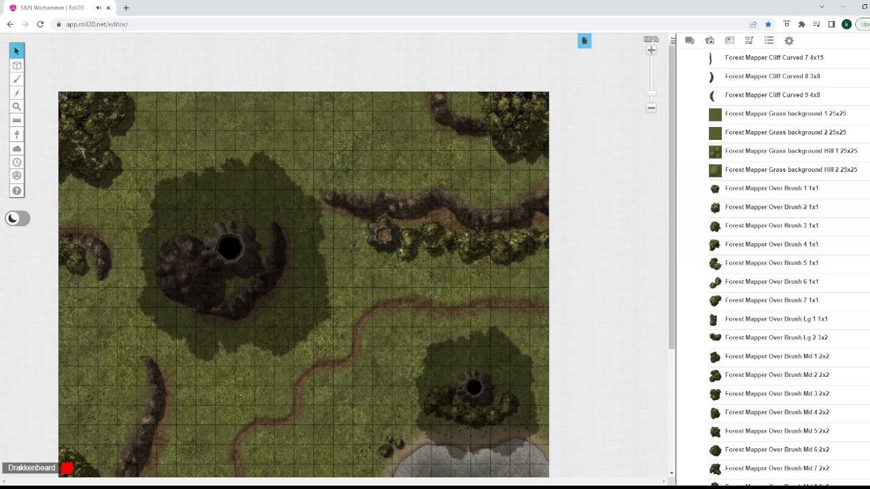
scroll(857, 299, "up", 10)
scroll(762, 267, "up", 10)
scroll(762, 267, "down", 6)
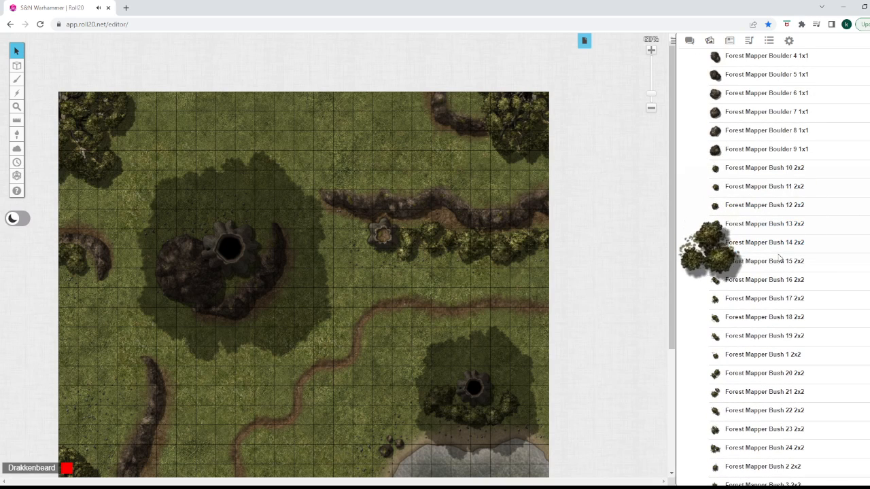
scroll(754, 272, "down", 5)
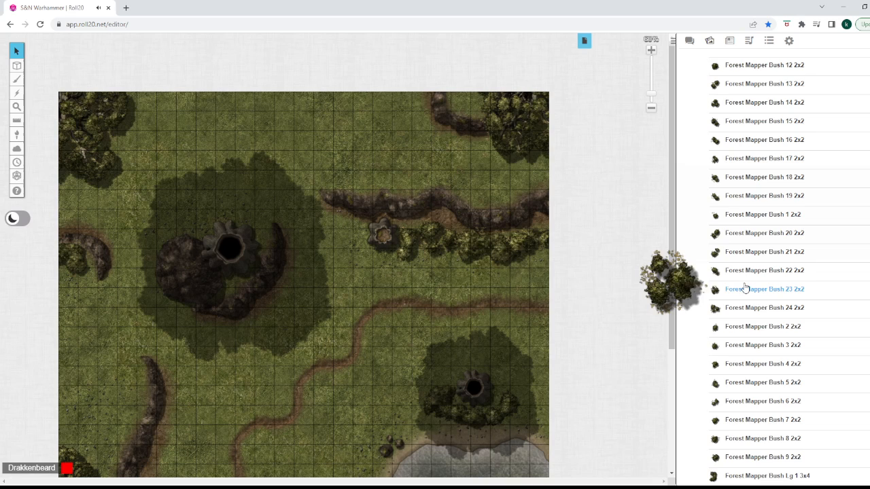
scroll(744, 282, "down", 4)
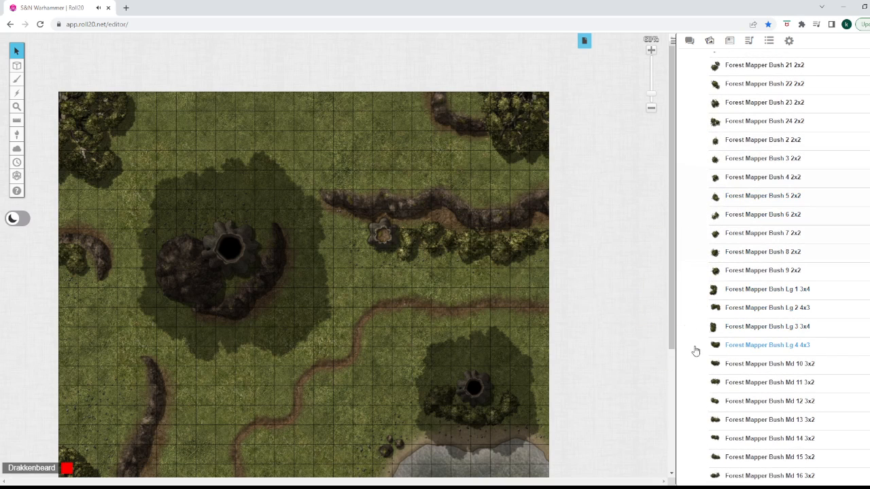
left_click_drag(244, 306, 210, 318)
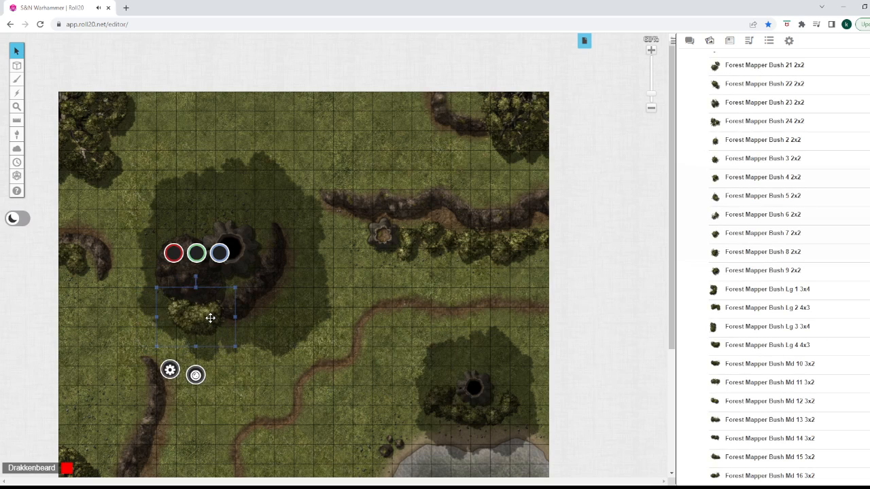
left_click(364, 331)
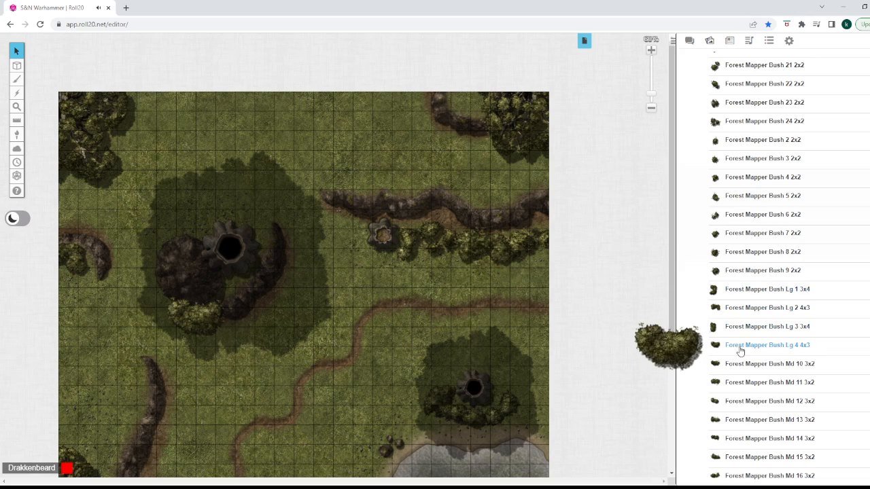
Add a rotated Forest Mapper Bush Md 12 3x2 drawing at the outcrop's lower left, and bring the enlarged tall tree to the front.
left_click_drag(722, 398, 356, 351)
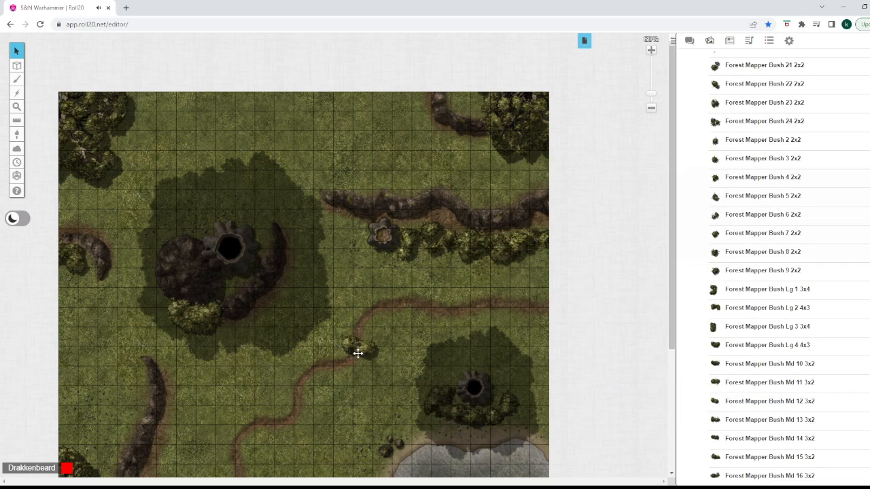
right_click(358, 356)
mouse_move(397, 335)
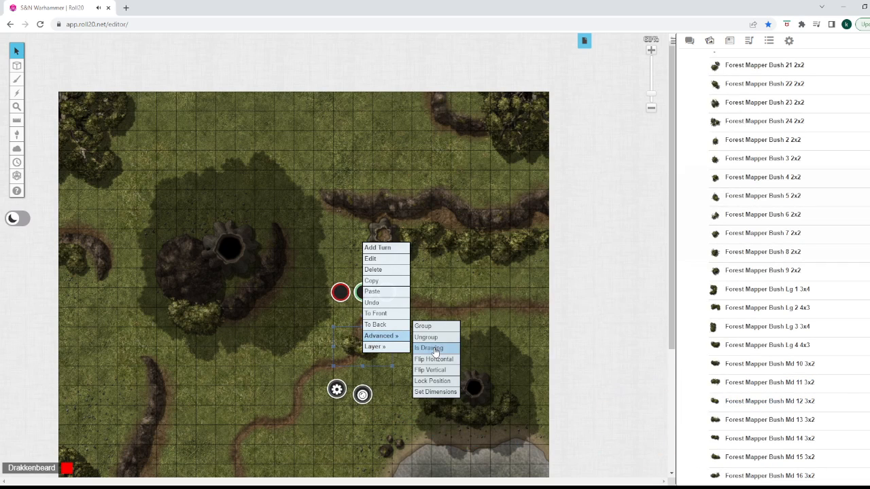
left_click(436, 350)
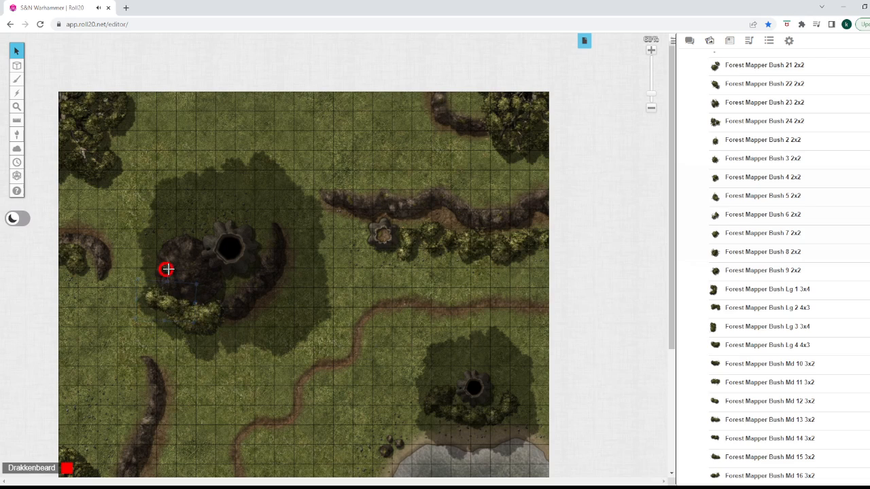
right_click(293, 190)
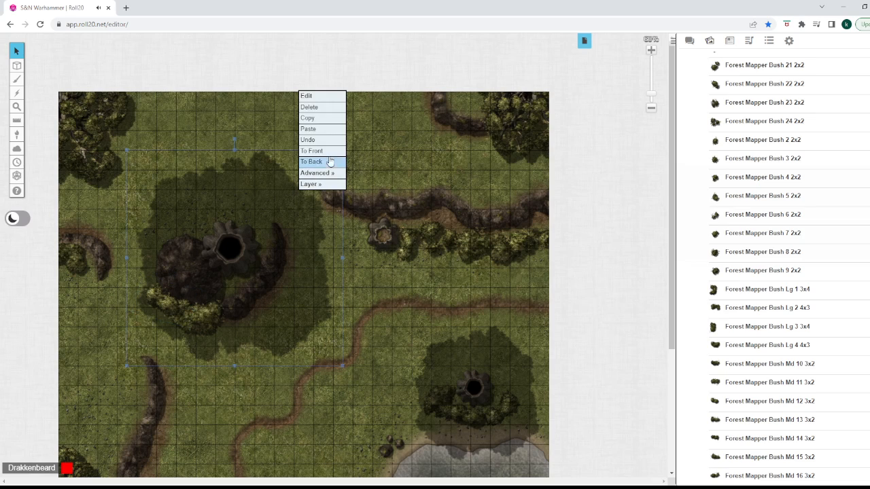
left_click(327, 157)
Select the enlarged tree with the tiles beneath its canopy, mark them as drawings, and move them to the Map Layer.
left_click_drag(347, 134, 106, 320)
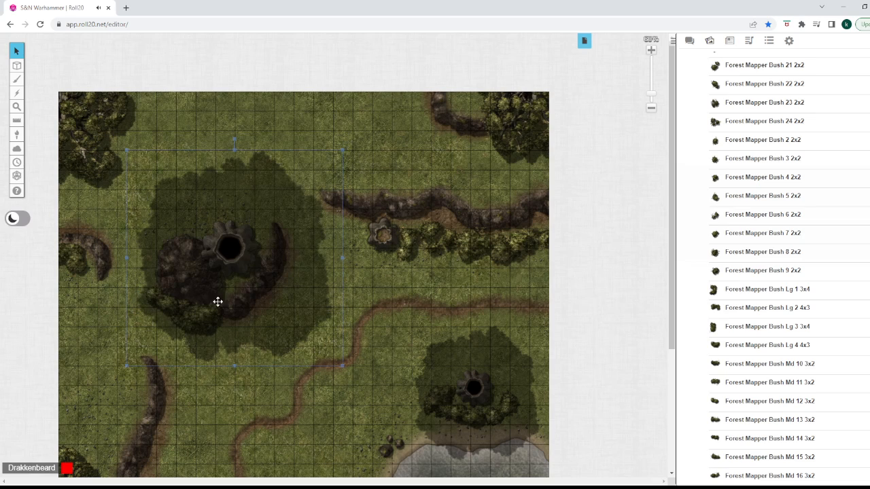
right_click(246, 296)
left_click(310, 267)
right_click(281, 272)
mouse_move(321, 258)
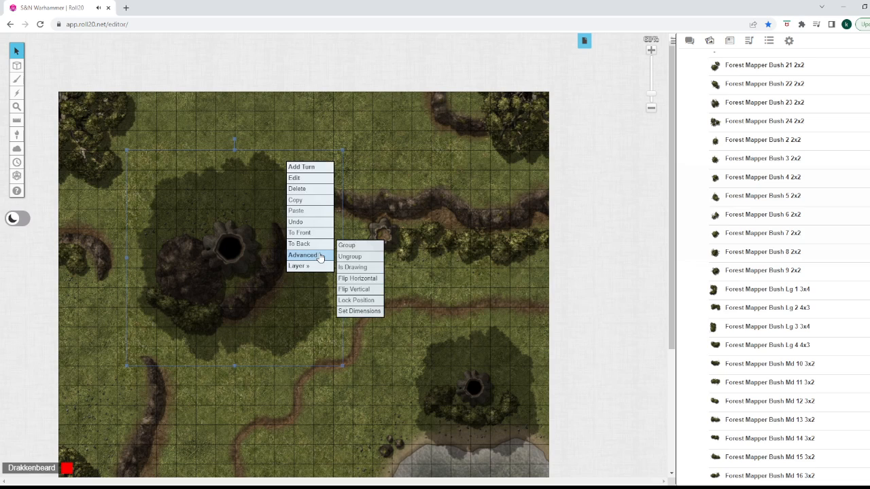
left_click(358, 263)
right_click(139, 320)
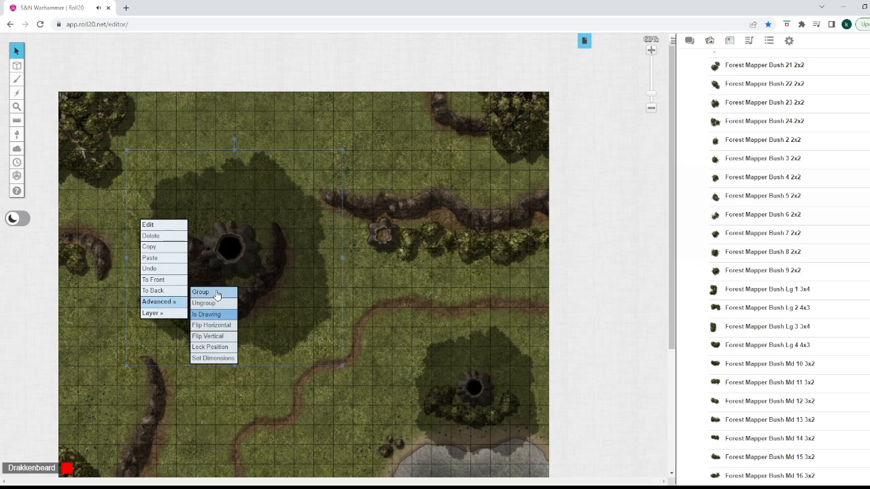
mouse_move(169, 317)
left_click(205, 304)
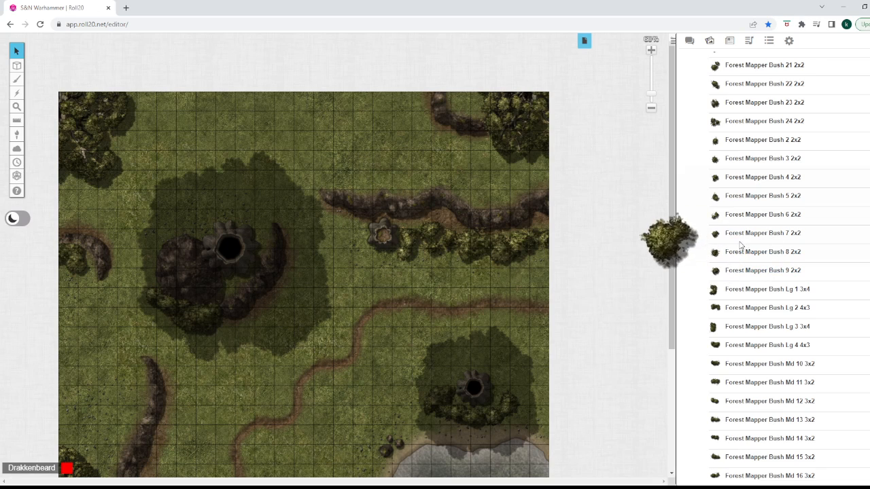
Place a Forest Mapper Stone Outcrop 13 2x2 tile against the right side of the long cliff in the map's lower left.
scroll(386, 335, "down", 3)
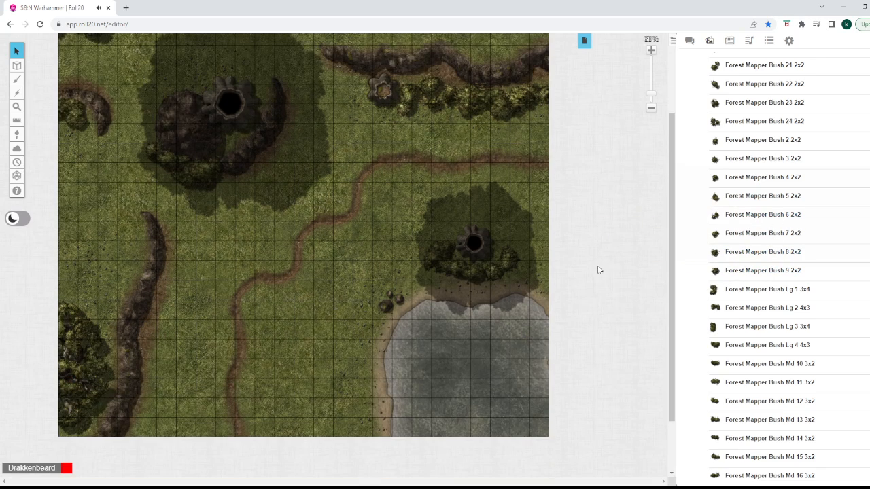
scroll(598, 270, "down", 2)
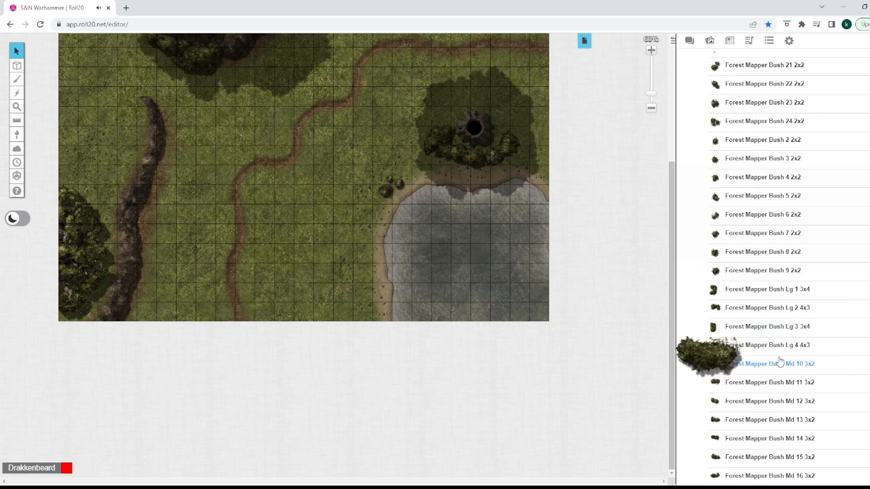
scroll(744, 326, "down", 8)
scroll(744, 322, "down", 10)
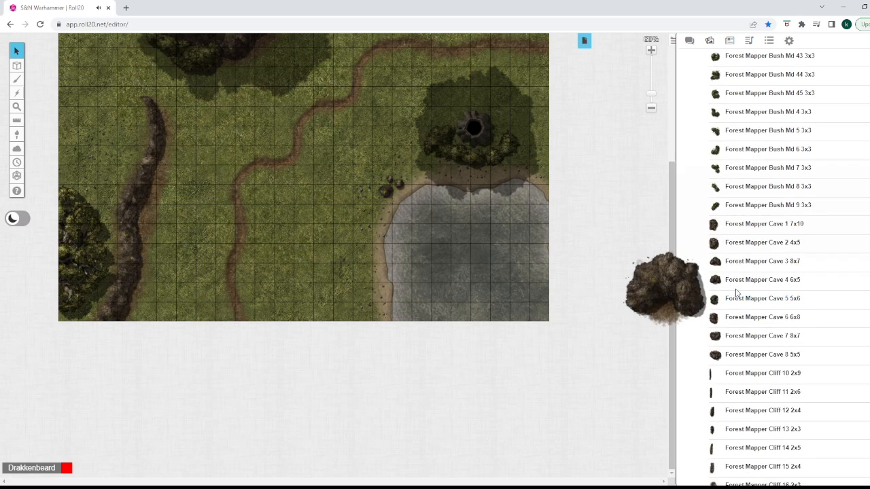
scroll(737, 270, "up", 1)
scroll(747, 270, "down", 6)
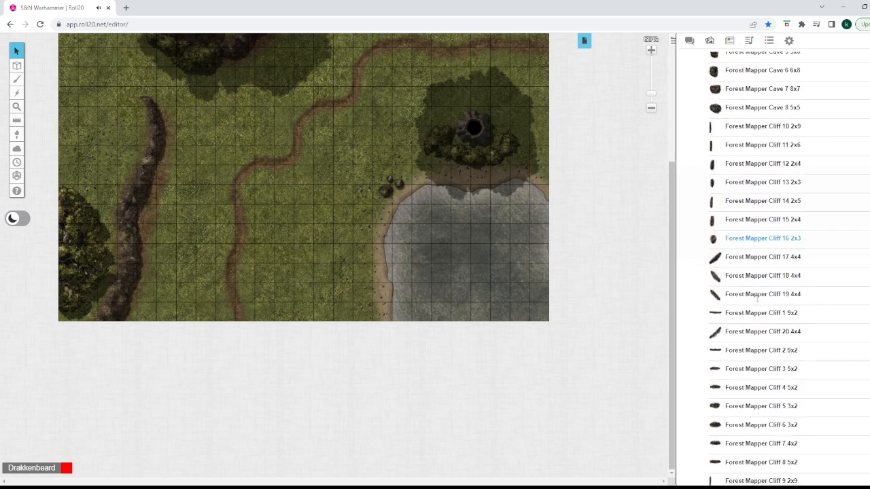
scroll(747, 285, "down", 15)
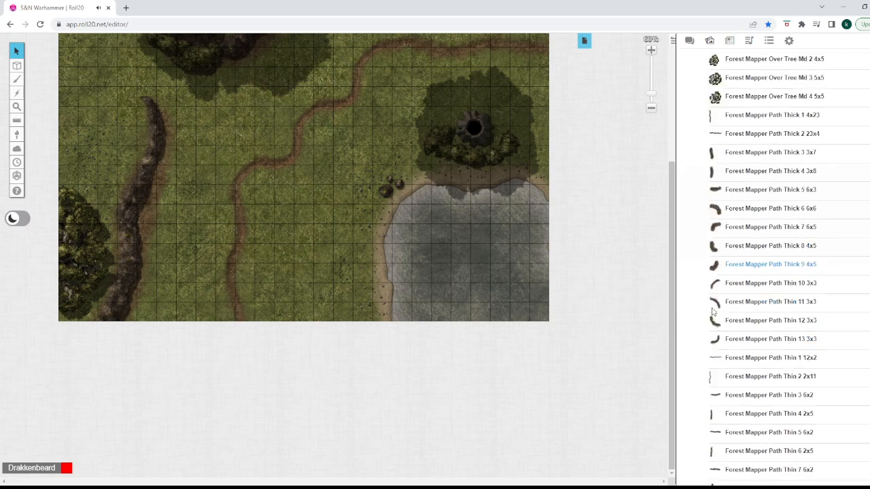
scroll(741, 299, "down", 3)
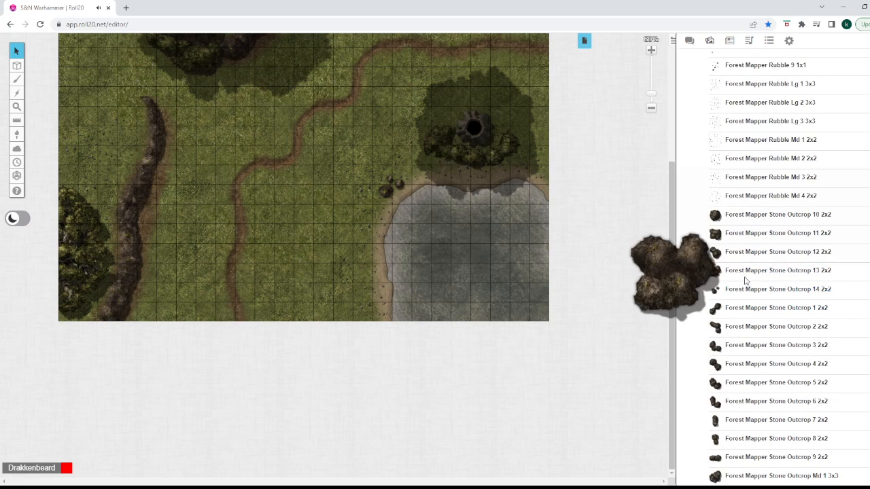
left_click_drag(742, 274, 189, 197)
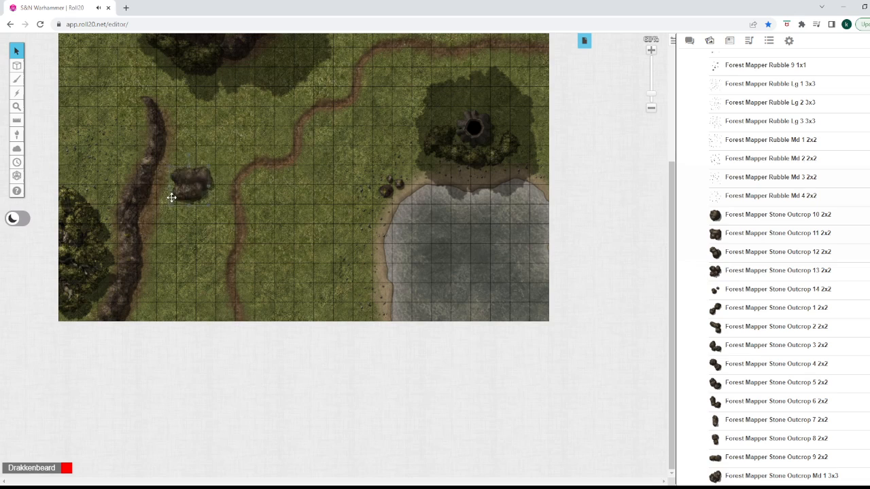
left_click(213, 177)
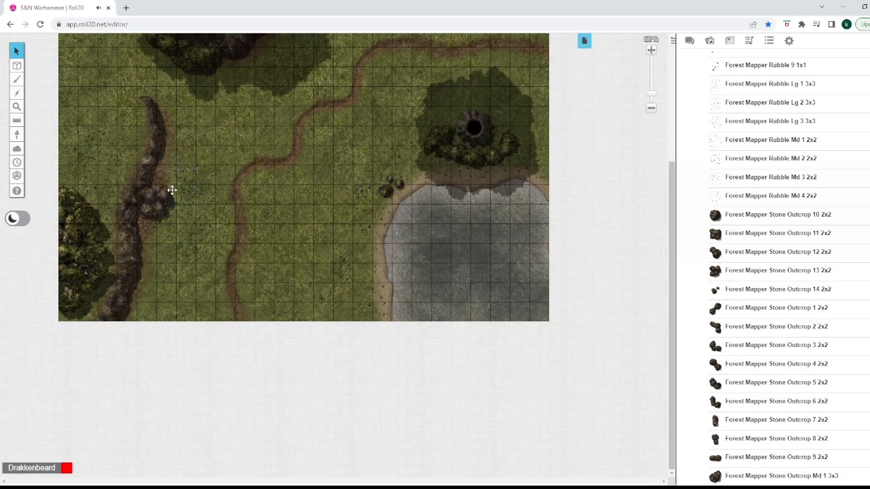
left_click_drag(188, 230, 180, 219)
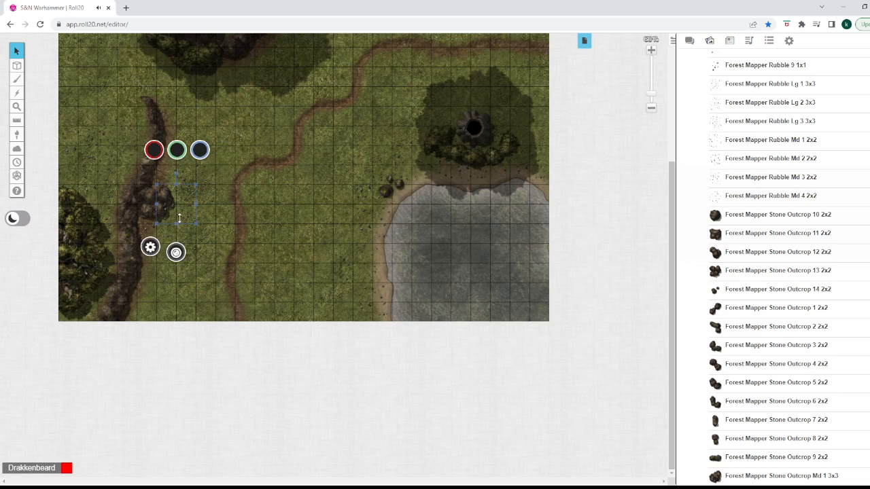
Bring the stone outcrop beside the long cliff to the front and move it to the Map Layer.
left_click(141, 195)
right_click(141, 194)
left_click(164, 155)
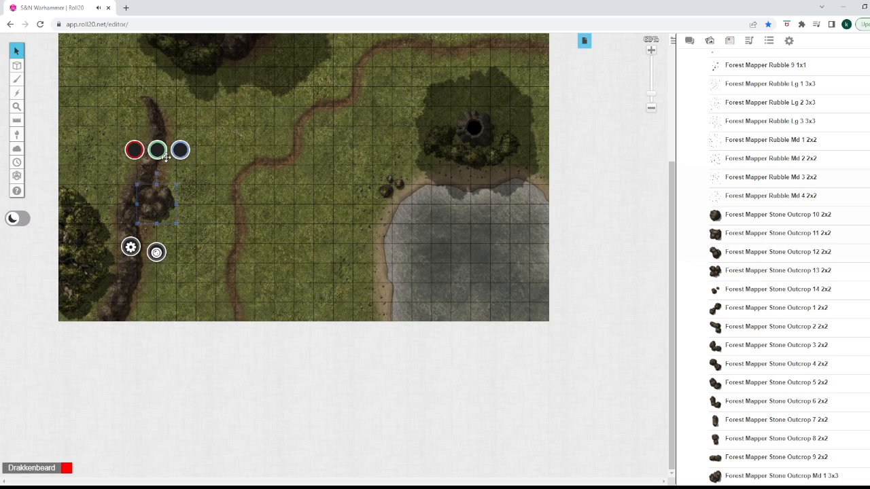
left_click_drag(229, 138, 134, 239)
right_click(152, 235)
mouse_move(175, 234)
left_click(216, 229)
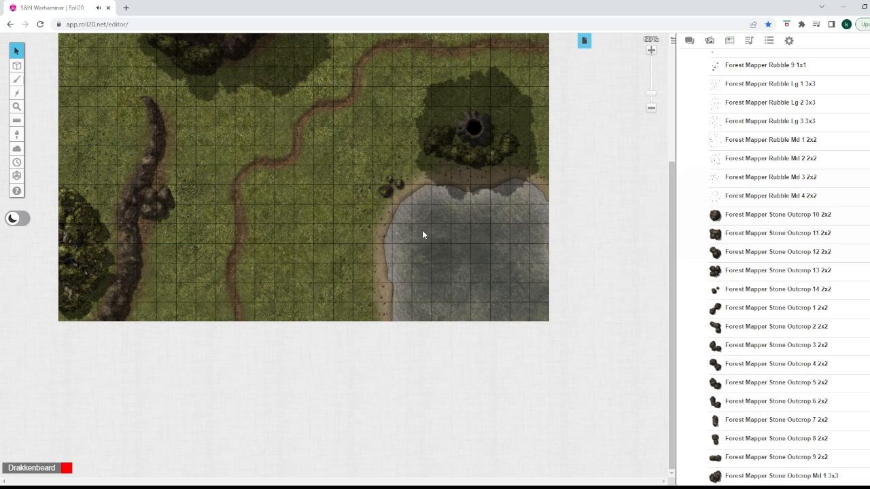
Add a second 2x2 Forest Mapper Stone Outcrop along the cliff, below the first outcrop, and bring it to the front.
left_click_drag(774, 270, 260, 233)
scroll(748, 285, "down", 2)
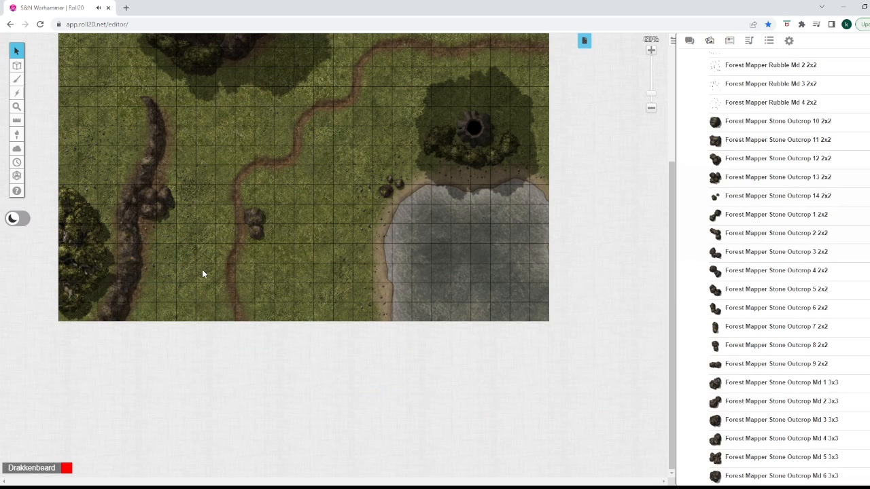
left_click(161, 247)
left_click_drag(318, 97, 275, 125)
left_click(166, 272)
left_click_drag(165, 273, 218, 275)
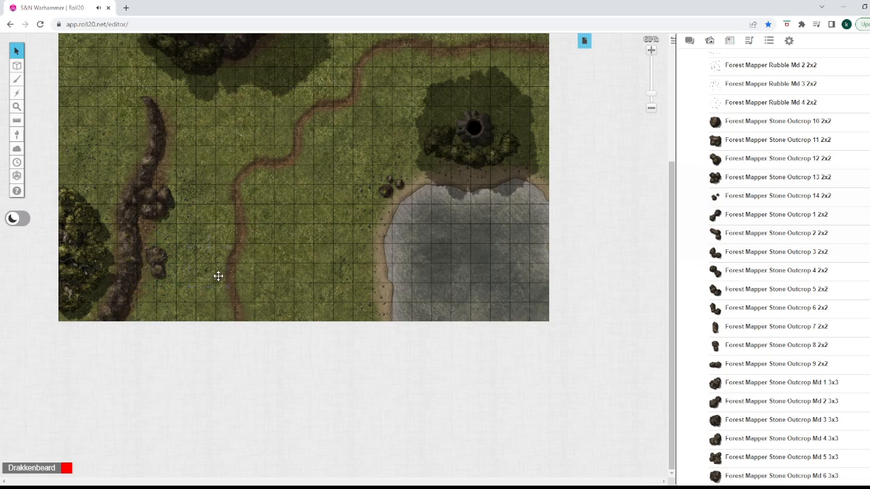
right_click(139, 266)
left_click(161, 231)
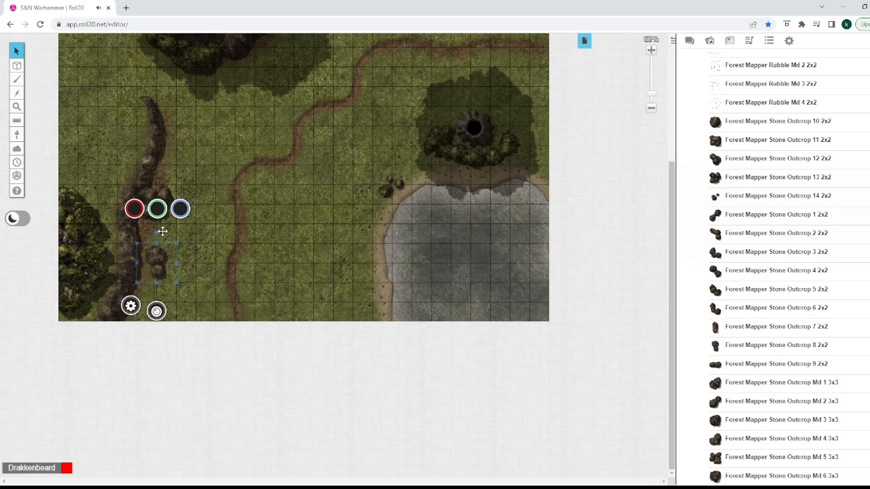
Mark the second stone outcrop beside the cliff as a drawing and move it to the Map Layer.
left_click(191, 273)
left_click_drag(151, 277, 166, 265)
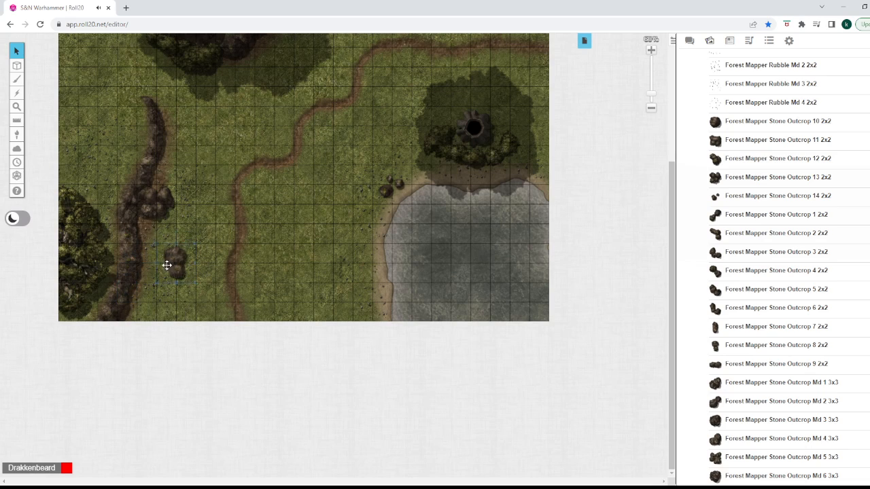
left_click(145, 265)
right_click(145, 265)
mouse_move(189, 250)
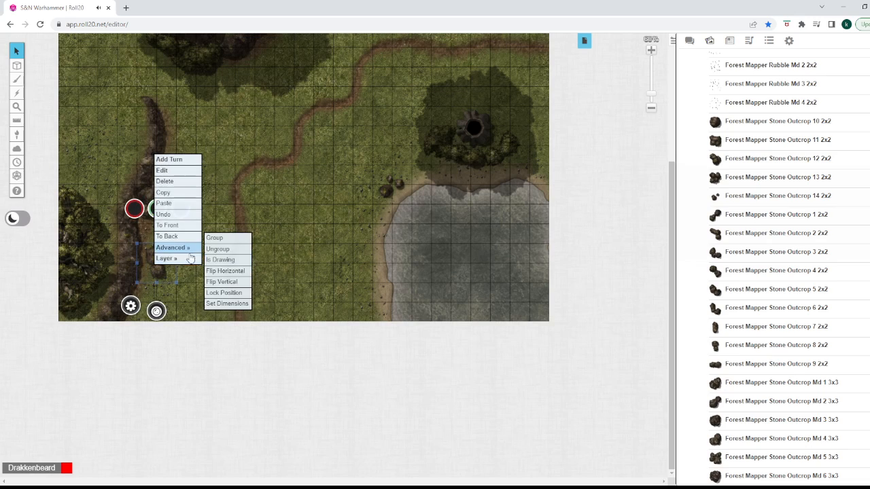
left_click(226, 261)
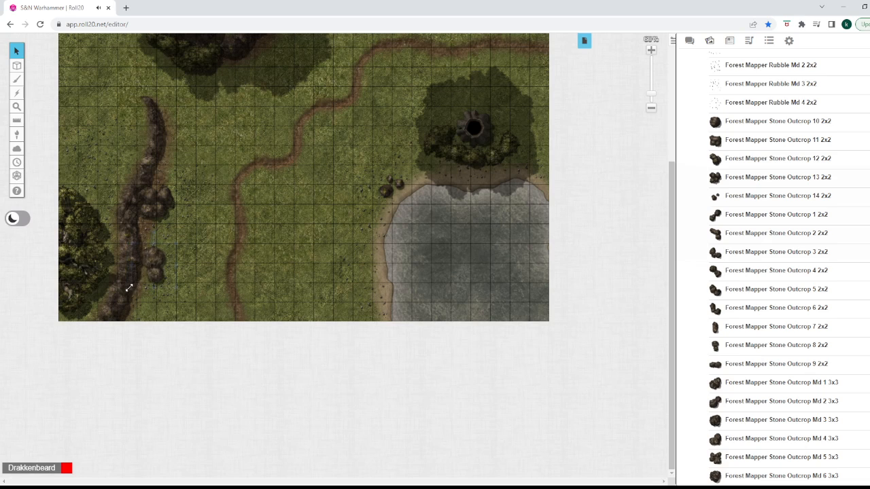
right_click(165, 270)
mouse_move(215, 270)
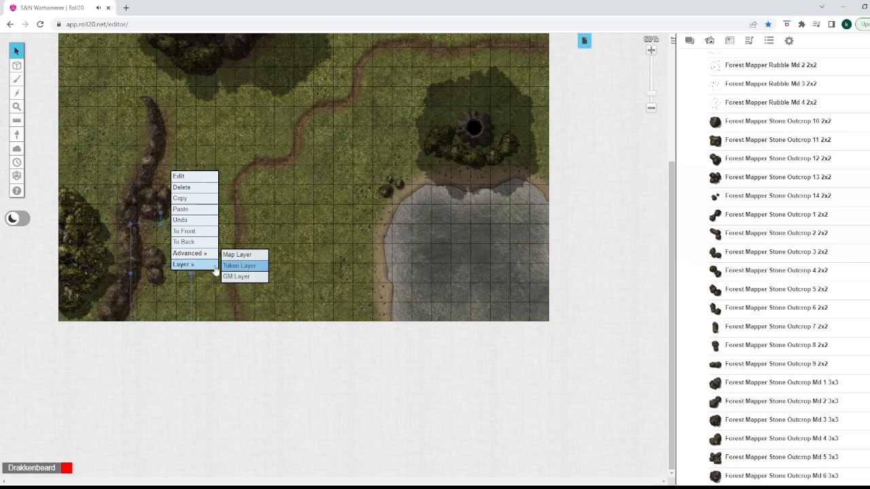
left_click(243, 255)
Place a Forest Mapper Tall Tree No Litter 1 4x4 tile between the two cliffside outcrops and enlarge it to about 5x5 squares.
scroll(321, 265, "up", 1)
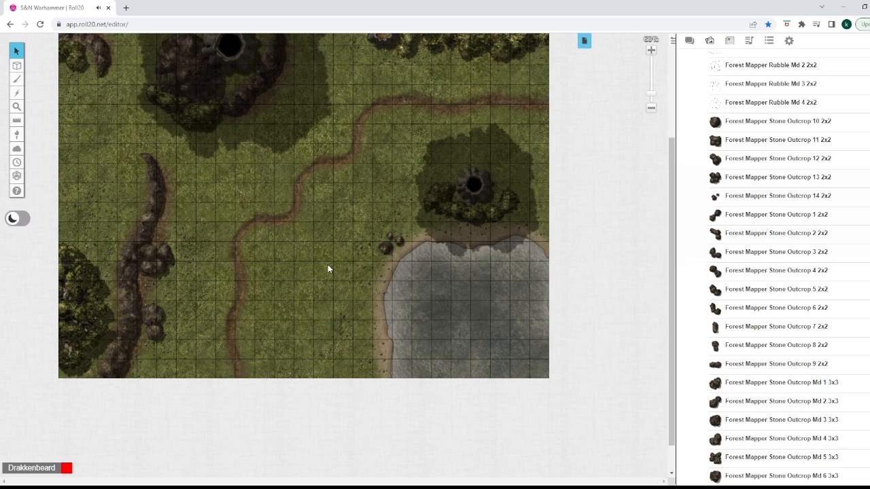
scroll(793, 276, "down", 4)
scroll(793, 275, "down", 6)
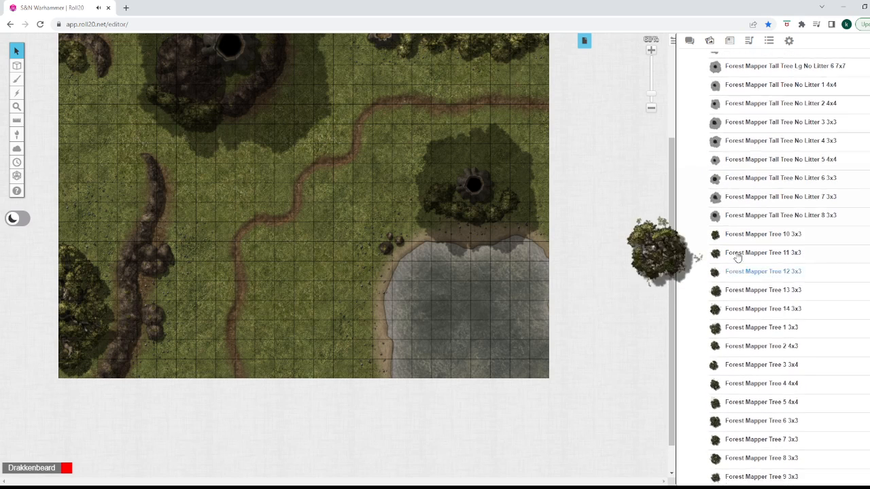
scroll(735, 265, "up", 3)
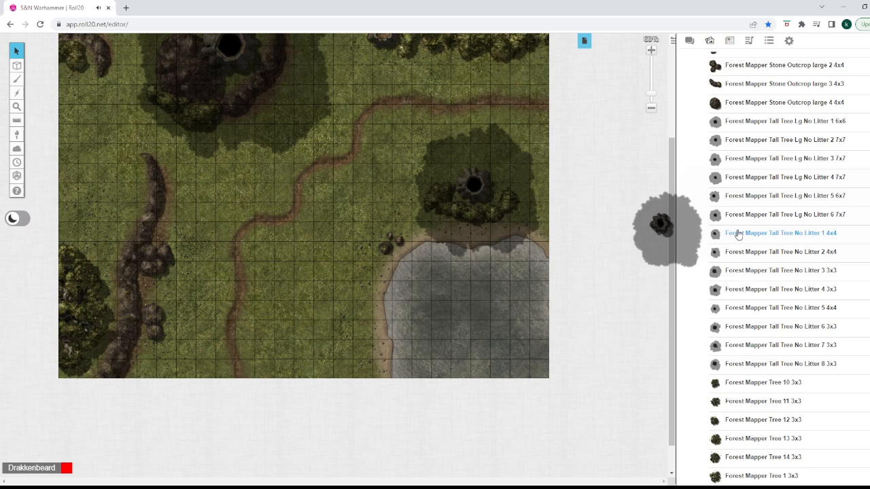
left_click_drag(696, 239, 161, 293)
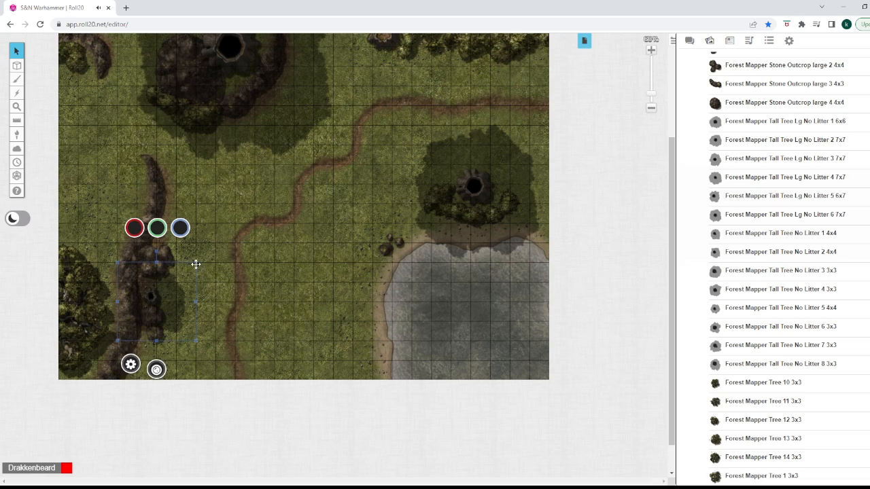
left_click_drag(197, 264, 210, 253)
left_click_drag(161, 291, 157, 292)
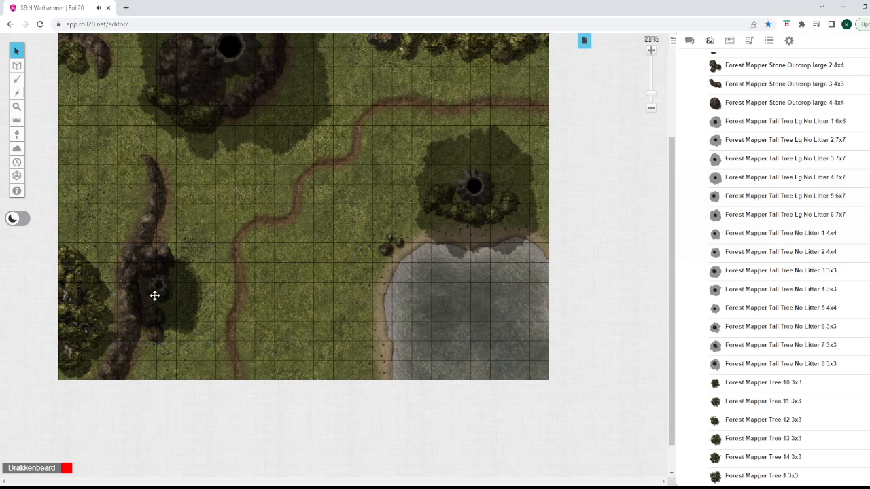
Select the tall tree between the cliffside outcrops and move it to the Map Layer.
left_click_drag(255, 233, 115, 338)
right_click(156, 333)
mouse_move(170, 327)
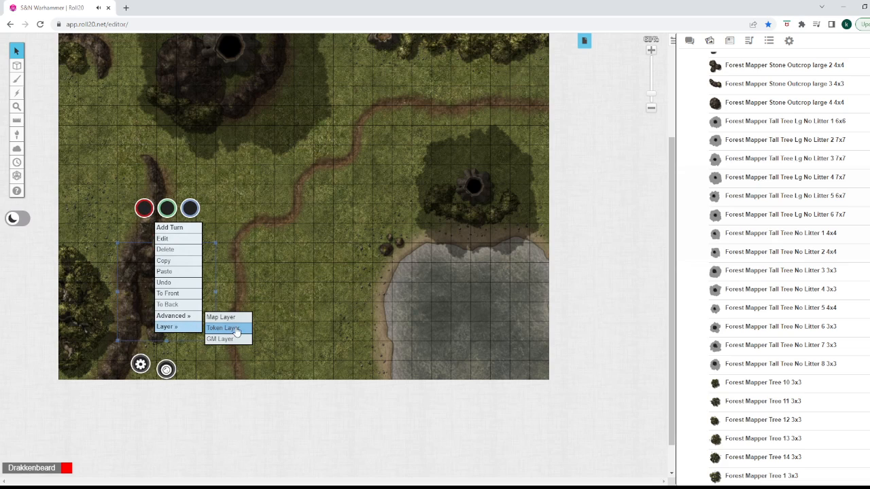
left_click(239, 327)
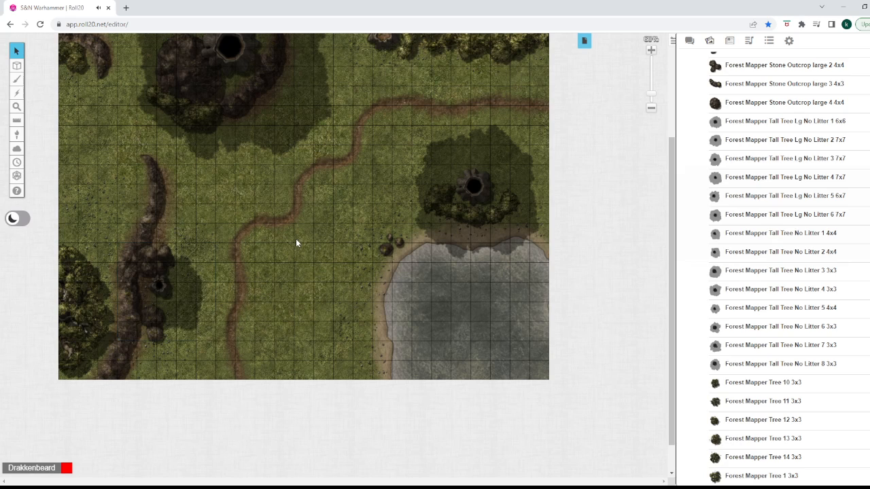
Place a Forest Mapper Tree Md 7 7x7 tile over the curved cliff at the map's left edge and move it to the Map Layer.
scroll(319, 231, "up", 3)
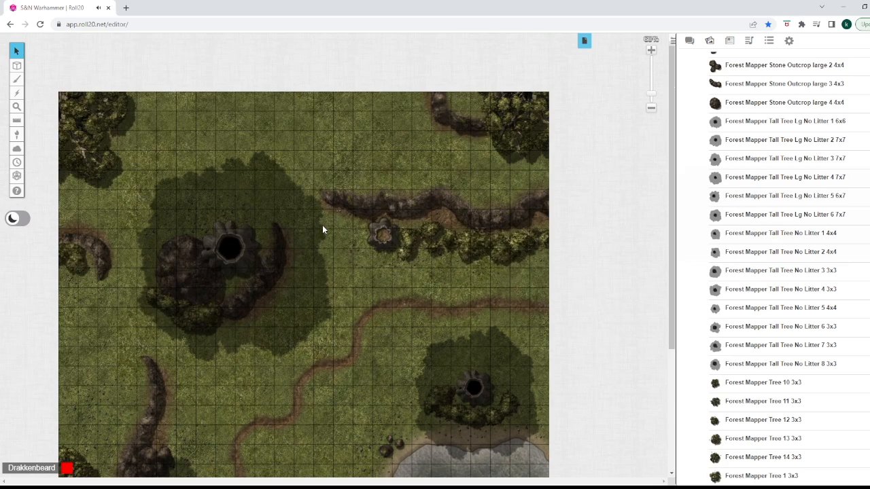
scroll(322, 230, "down", 1)
left_click_drag(760, 251, 772, 331)
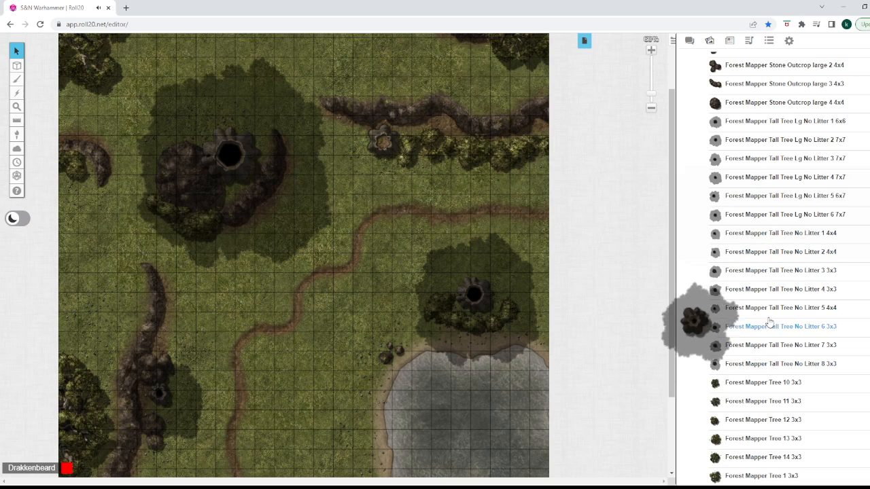
scroll(767, 292, "down", 4)
scroll(766, 290, "down", 6)
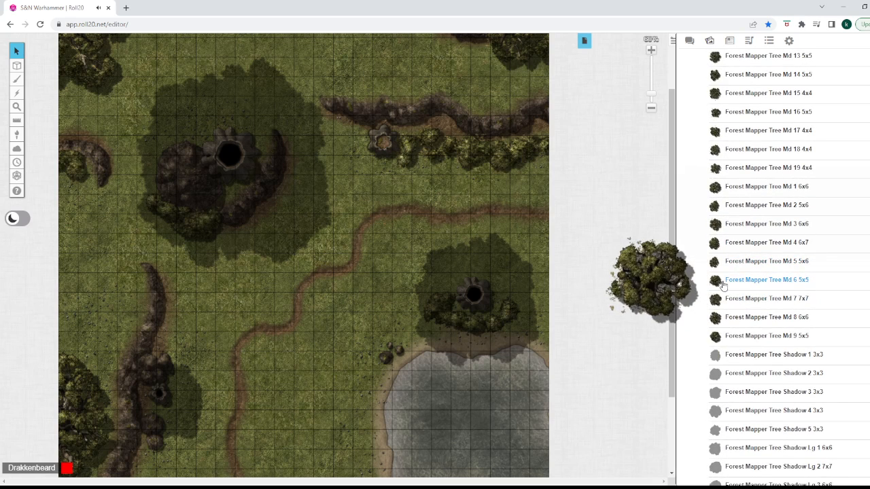
left_click_drag(733, 305, 100, 255)
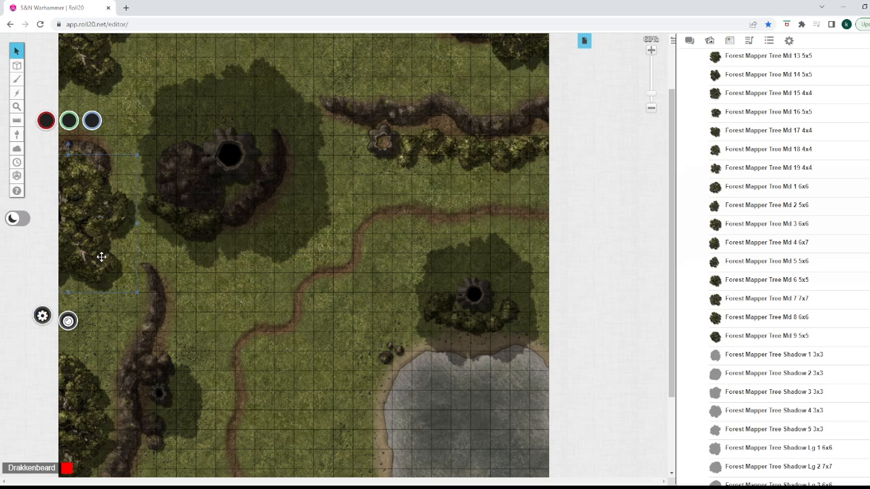
right_click(101, 256)
mouse_move(137, 250)
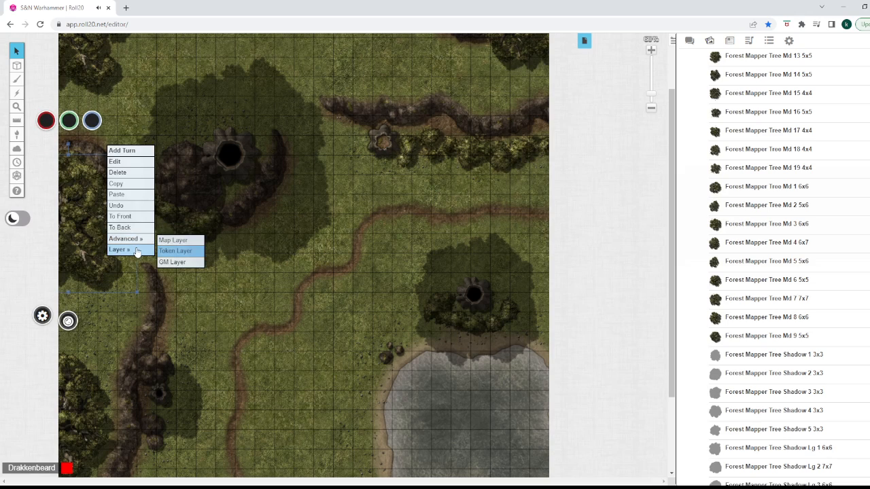
left_click(168, 250)
Place a Forest Mapper Tree Md 13 5x5 tile at the map's top edge, left of the curved cliff, and move it to the Map Layer.
scroll(292, 243, "up", 3)
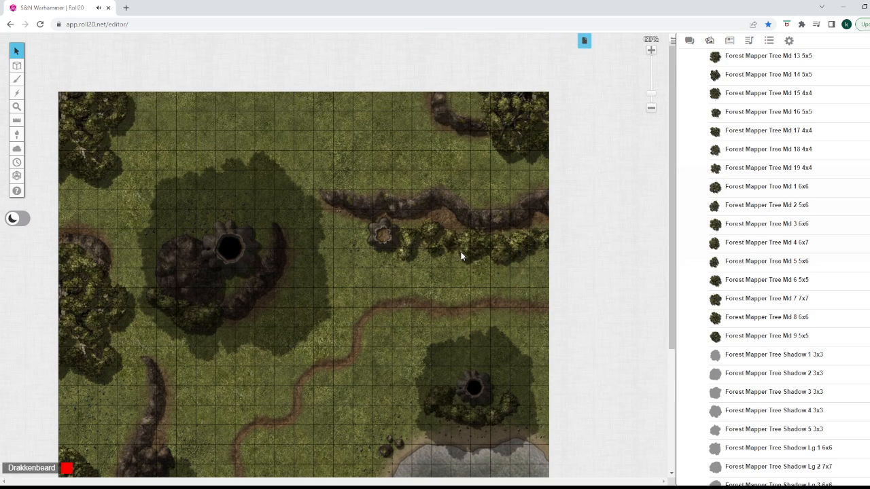
scroll(461, 256, "down", 8)
mouse_move(753, 250)
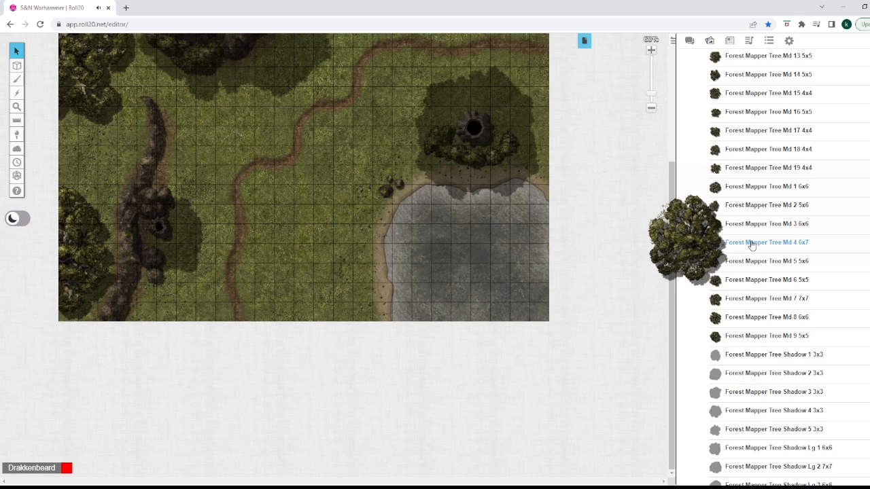
scroll(751, 245, "up", 3)
scroll(434, 177, "up", 8)
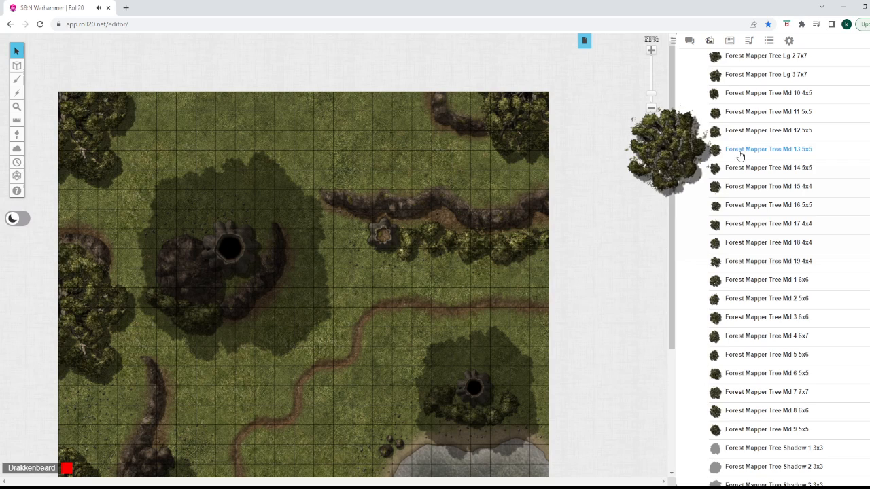
left_click_drag(739, 149, 400, 119)
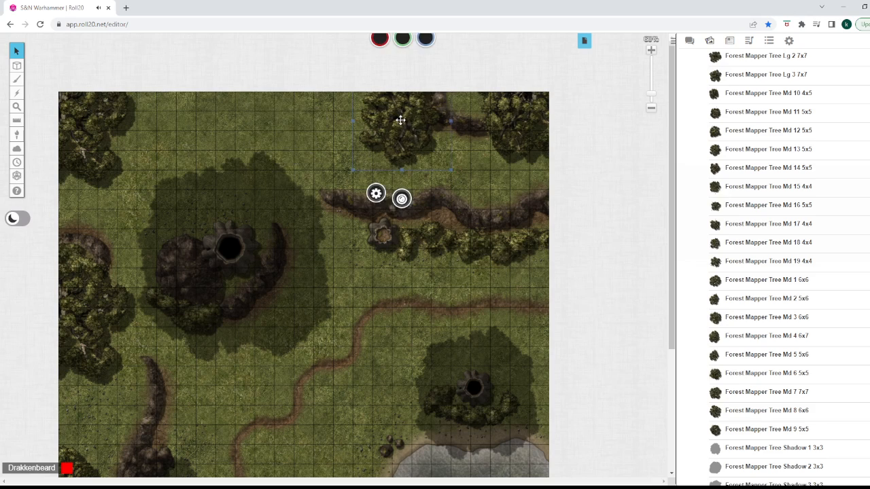
right_click(401, 120)
mouse_move(417, 113)
left_click(476, 113)
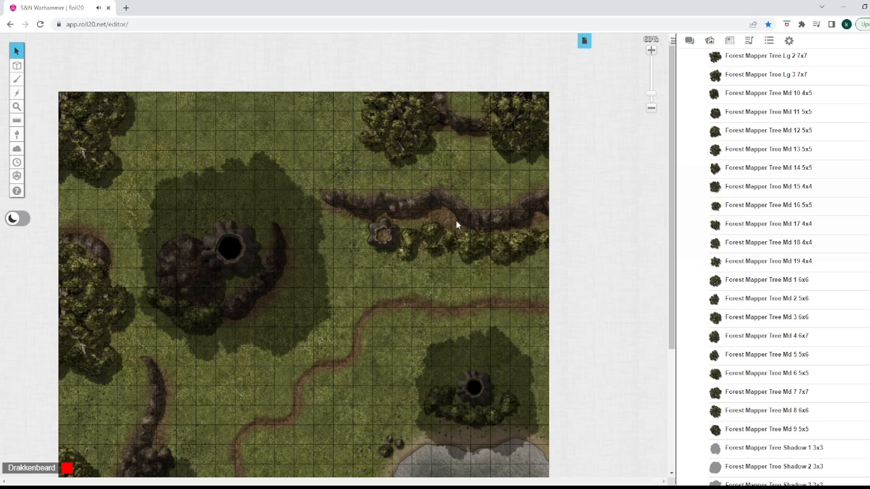
Select the remaining tiles around the tree at the map's top edge, left of the curved cliff, and move them to the Map Layer.
left_click(373, 148)
left_click(443, 138)
left_click(421, 239)
left_click(432, 219)
left_click(414, 158)
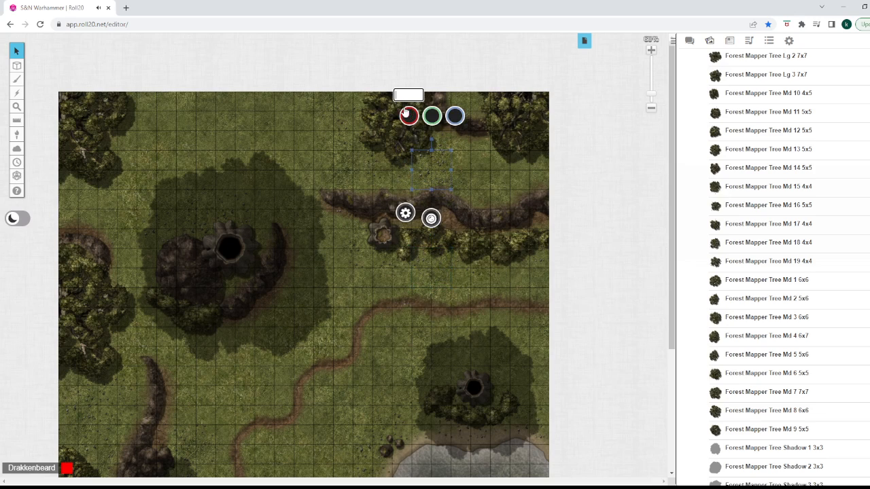
right_click(383, 101)
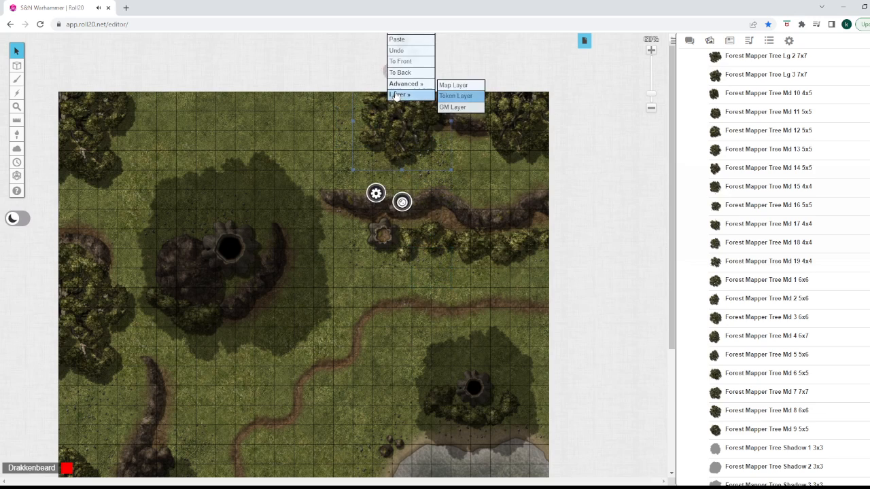
left_click(402, 62)
right_click(477, 97)
mouse_move(513, 90)
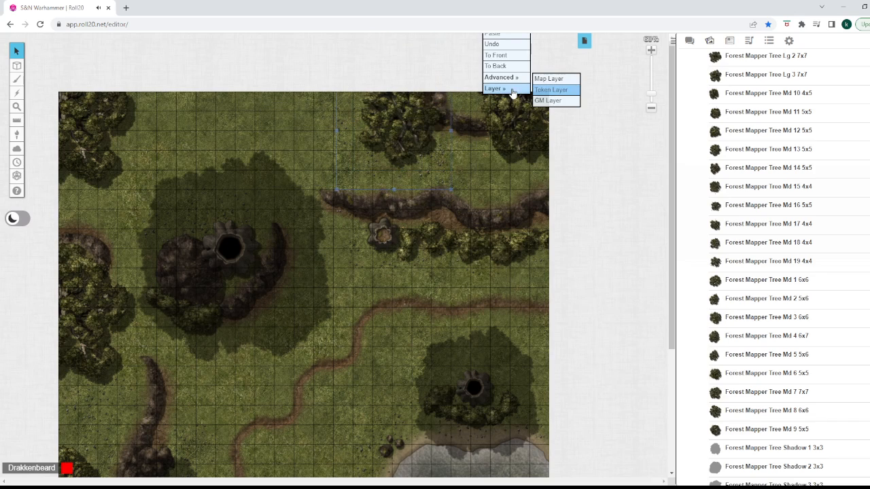
left_click(541, 90)
right_click(372, 111)
mouse_move(408, 103)
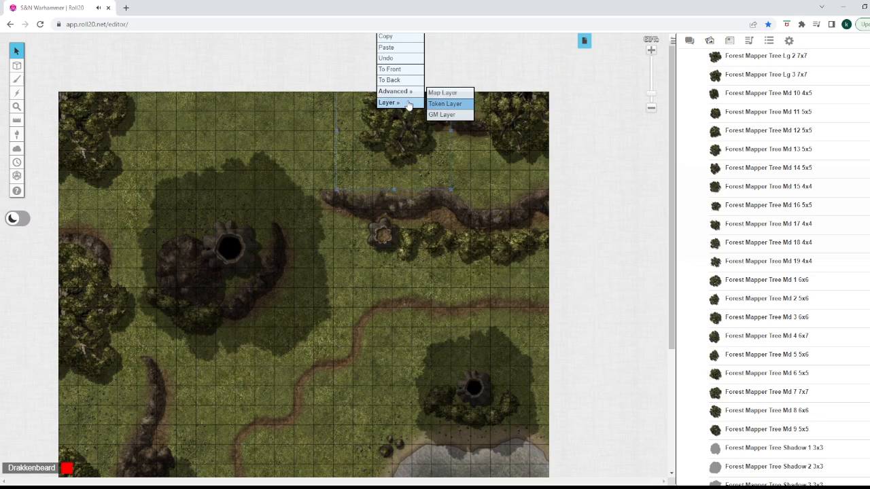
left_click(442, 102)
scroll(467, 229, "down", 3)
scroll(469, 229, "up", 2)
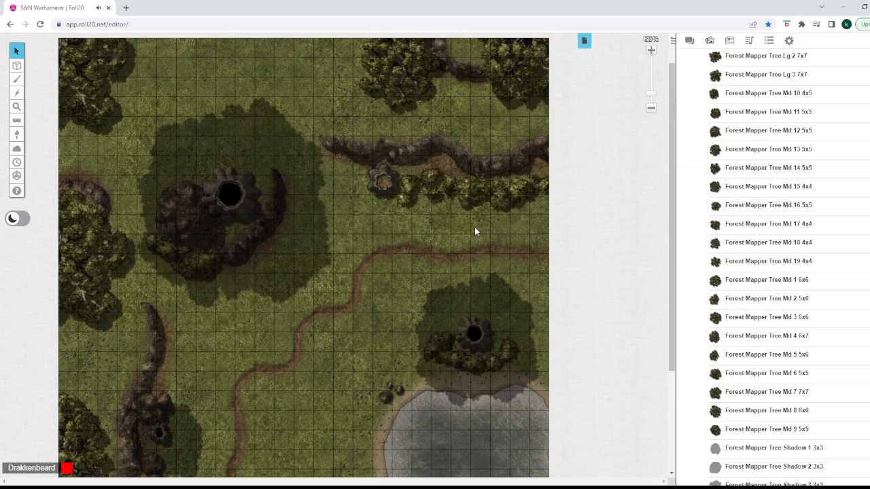
left_click_drag(714, 192, 752, 195)
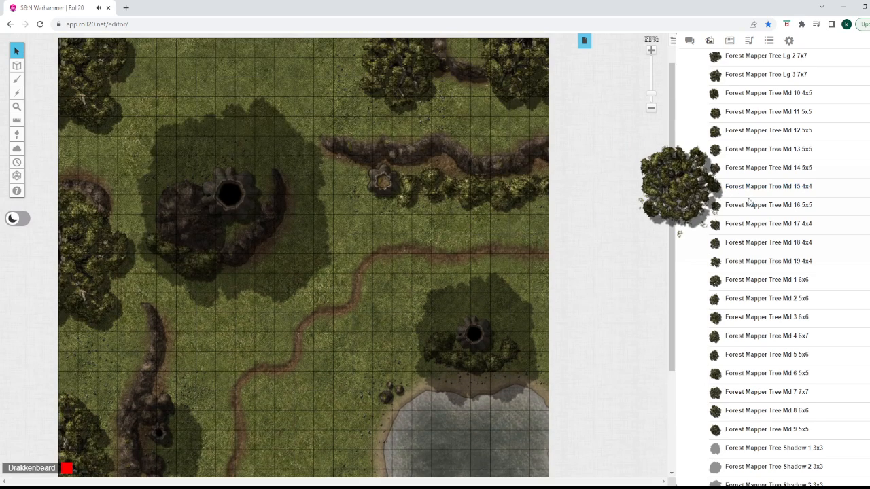
scroll(425, 206, "up", 2)
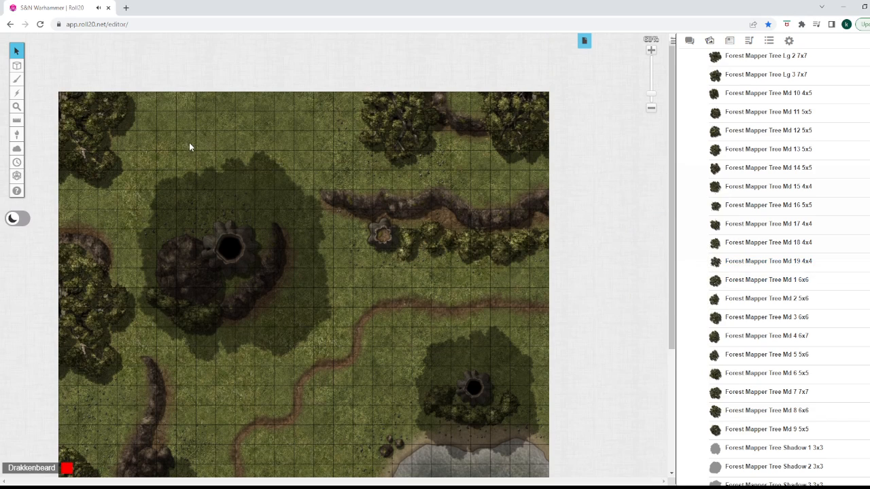
left_click(208, 139)
left_click(277, 131)
left_click(272, 124)
left_click(307, 107)
left_click(155, 102)
left_click(266, 113)
left_click(357, 185)
scroll(754, 277, "down", 2)
Place two Forest Mapper Bush Md 3x3 tiles in a diagonal row at the map's top edge, above the large tall tree.
scroll(754, 272, "up", 10)
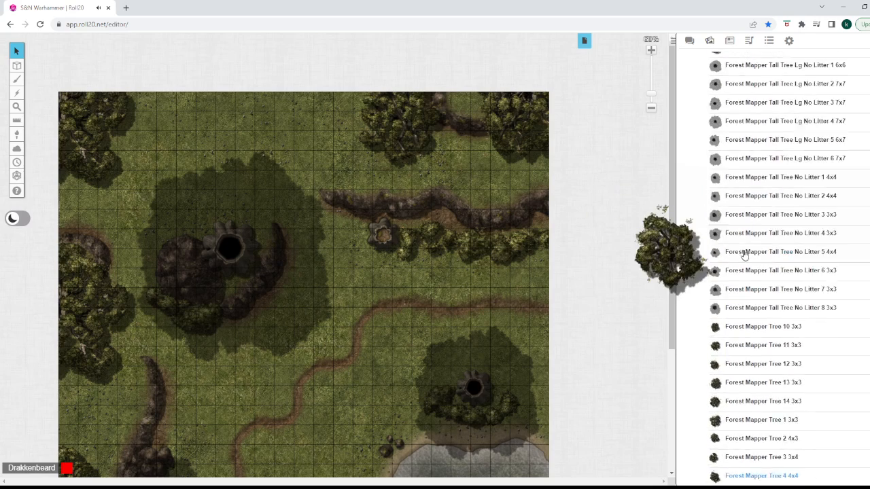
scroll(773, 227, "up", 15)
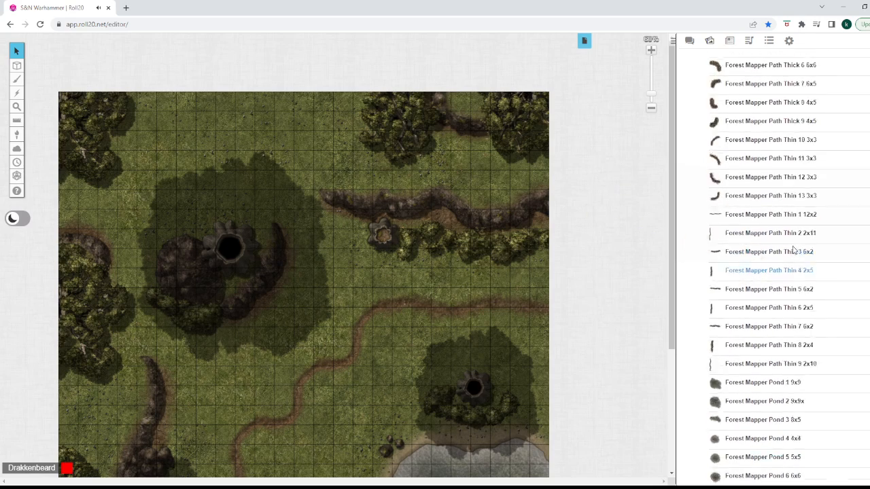
scroll(737, 210, "up", 10)
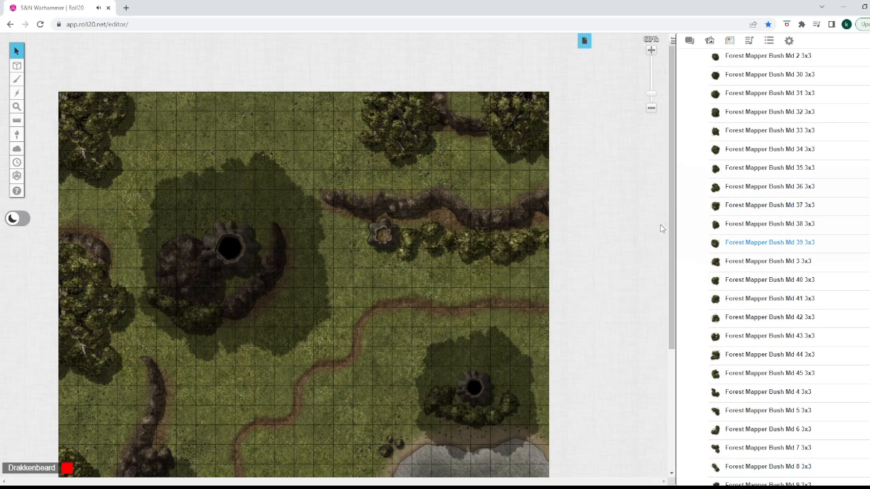
left_click_drag(235, 133, 185, 125)
mouse_move(715, 272)
left_click_drag(715, 272, 211, 129)
left_click(206, 128)
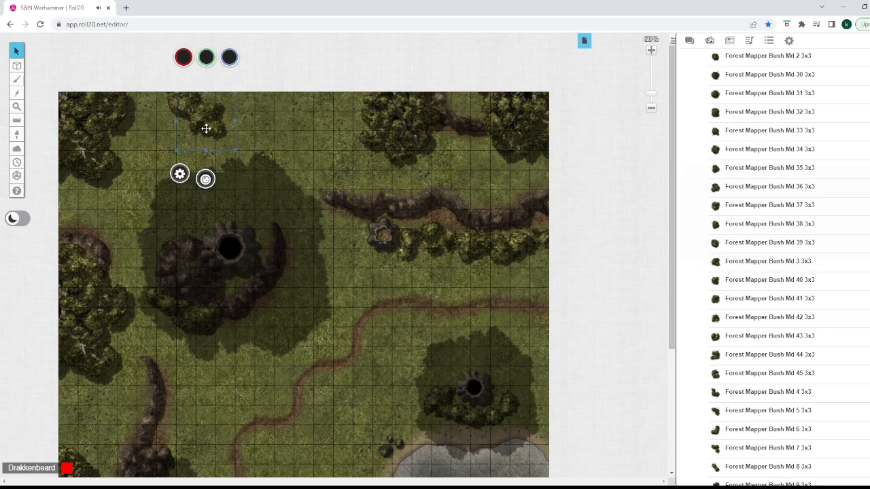
Add another Forest Mapper Bush Md 3x3 tile at the lower end of the diagonal bush row and move it to the Map Layer.
mouse_move(748, 341)
left_click_drag(764, 345, 236, 145)
left_click(230, 139)
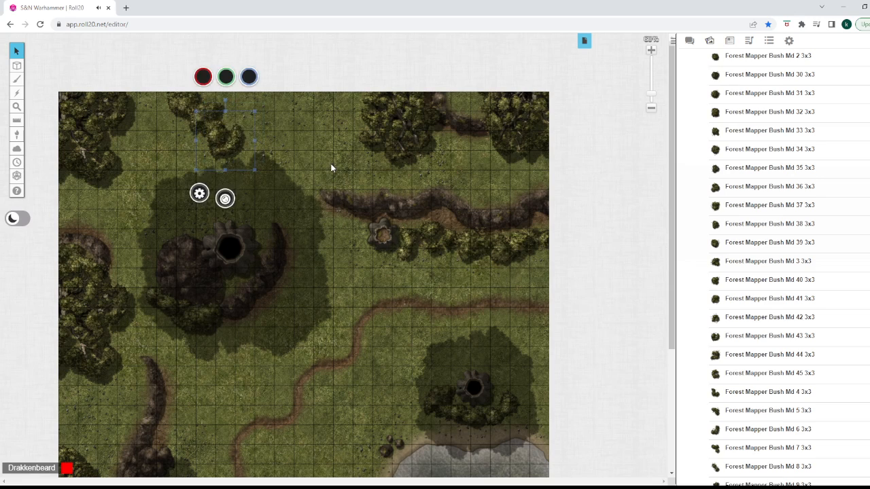
right_click(221, 142)
mouse_move(243, 125)
left_click(301, 130)
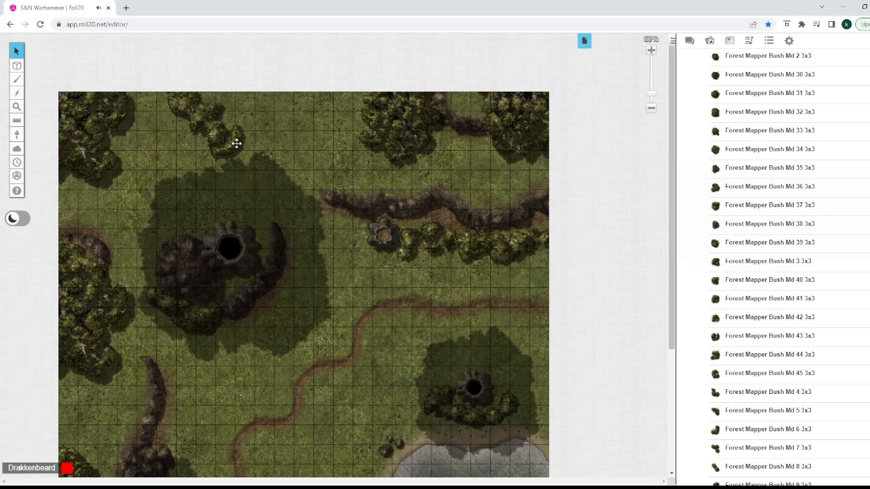
left_click(365, 175)
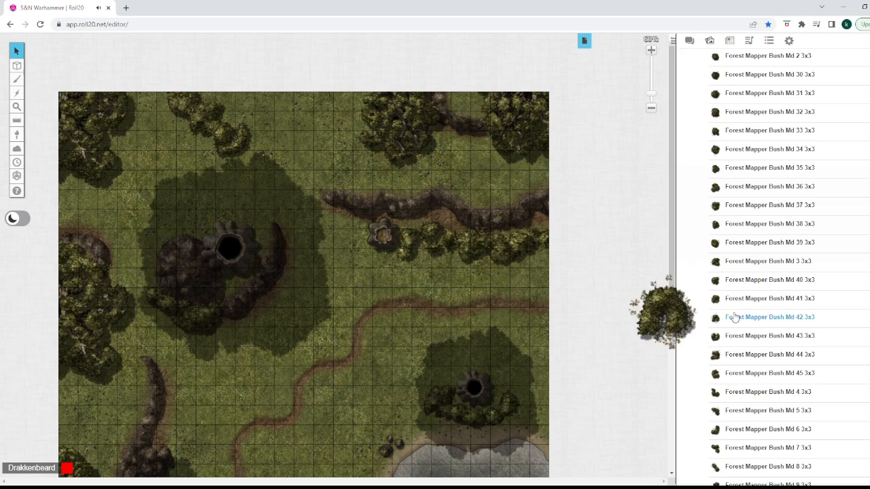
Try a Forest Mapper Tree Md 12 5x5 tile beside the diagonal bush row at the map's top edge and delete it.
scroll(734, 276, "down", 15)
scroll(736, 282, "down", 10)
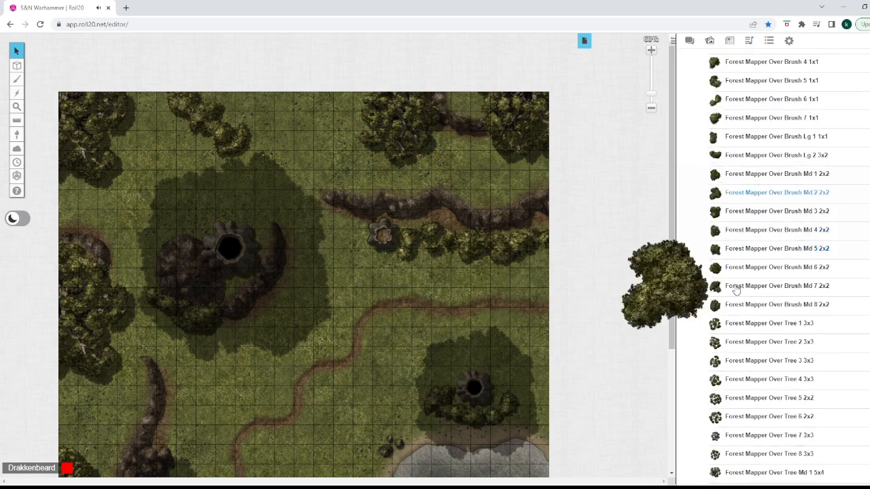
scroll(738, 299, "down", 20)
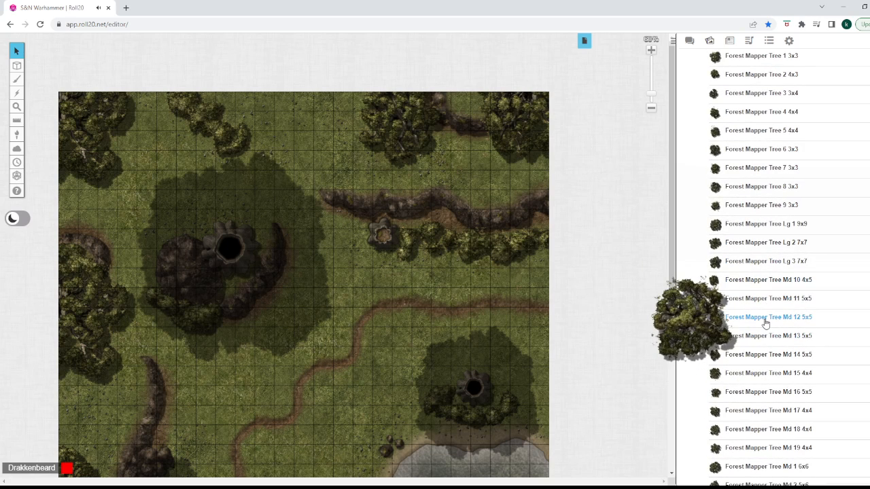
left_click_drag(766, 323, 360, 219)
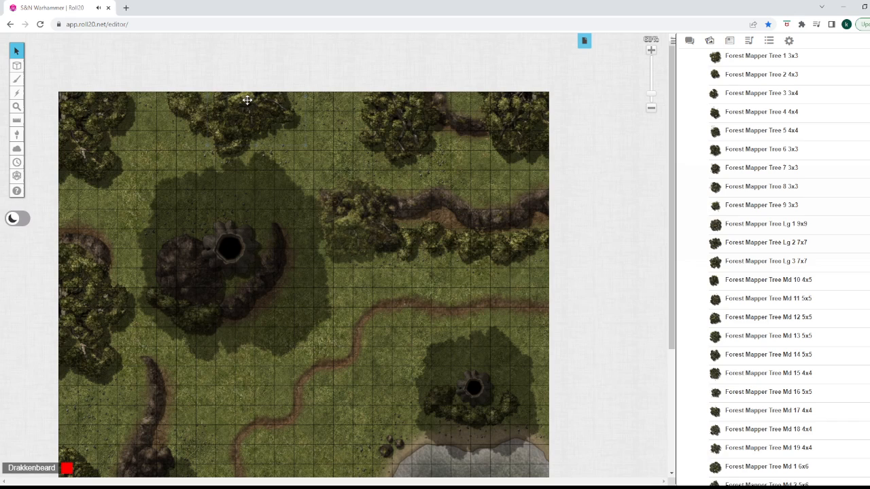
left_click_drag(247, 99, 275, 137)
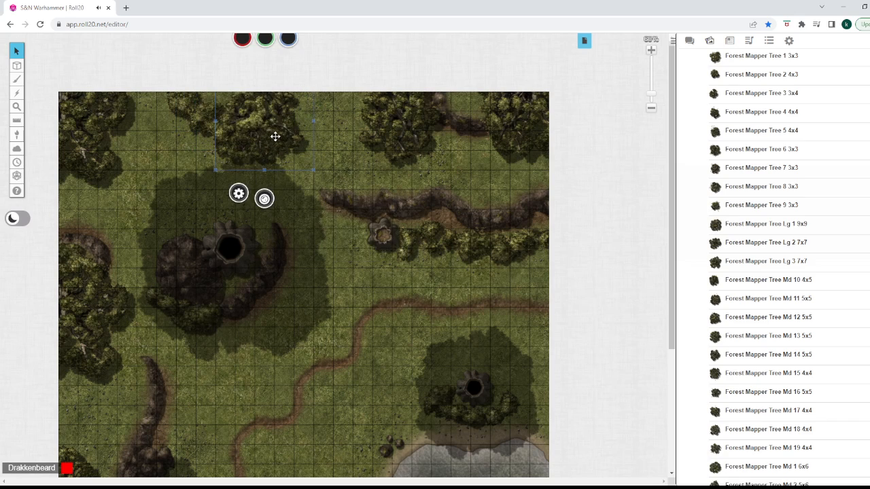
key("Delete")
Place a Forest Mapper Tree Md 4 6x7 tile over the diagonal bush row at the map's top edge and move it to the Map Layer.
scroll(754, 299, "down", 3)
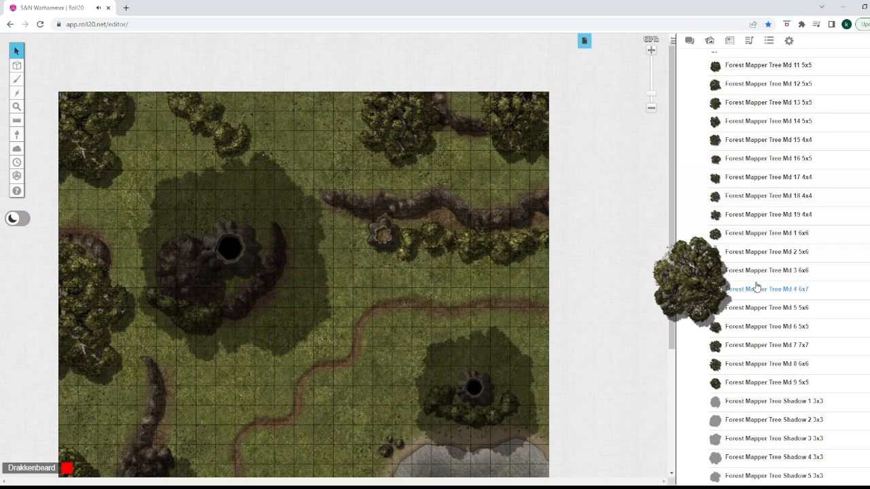
left_click_drag(757, 285, 249, 129)
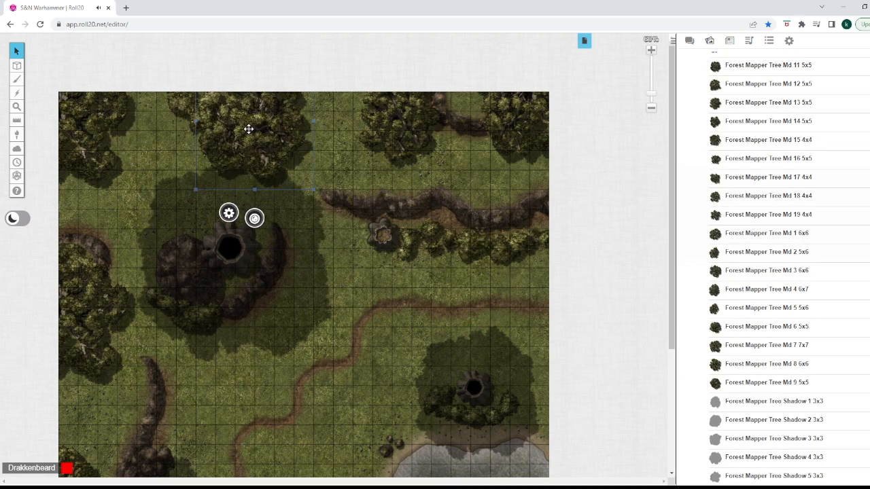
right_click(253, 135)
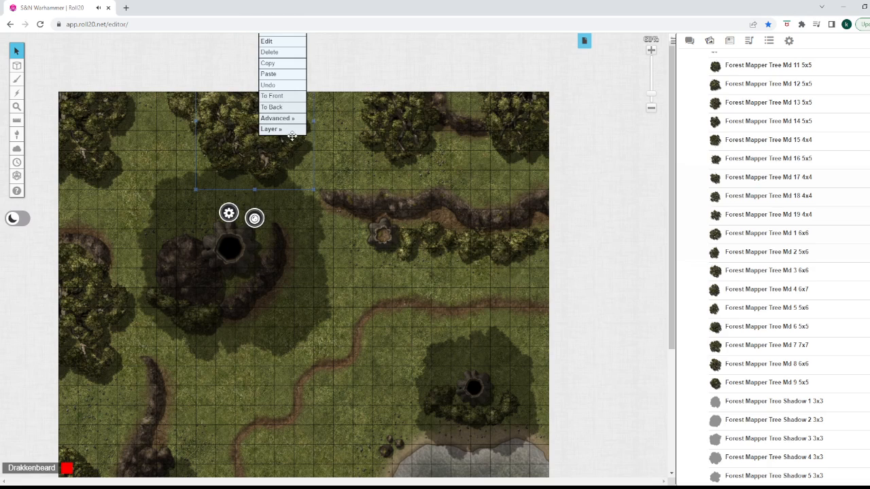
mouse_move(289, 129)
left_click(325, 119)
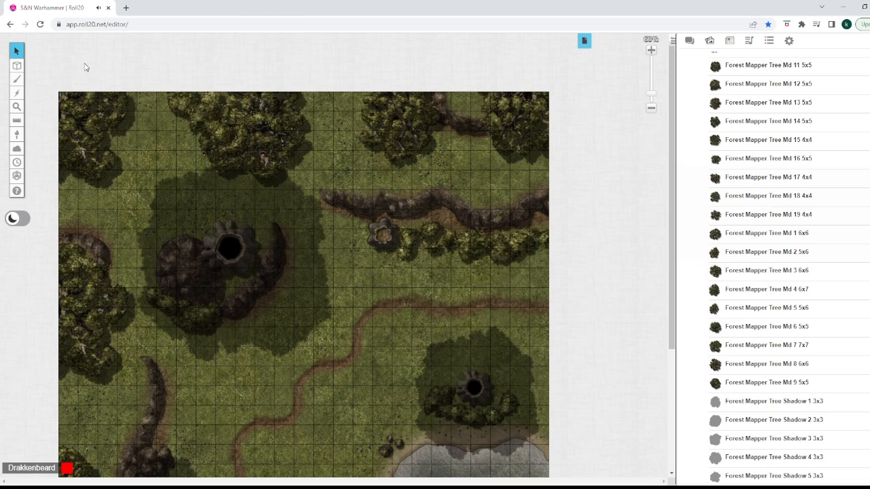
Select the remaining tiles around the new tree and bushes at the map's top edge and move them to the Map Layer.
left_click_drag(191, 159, 306, 107)
right_click(305, 107)
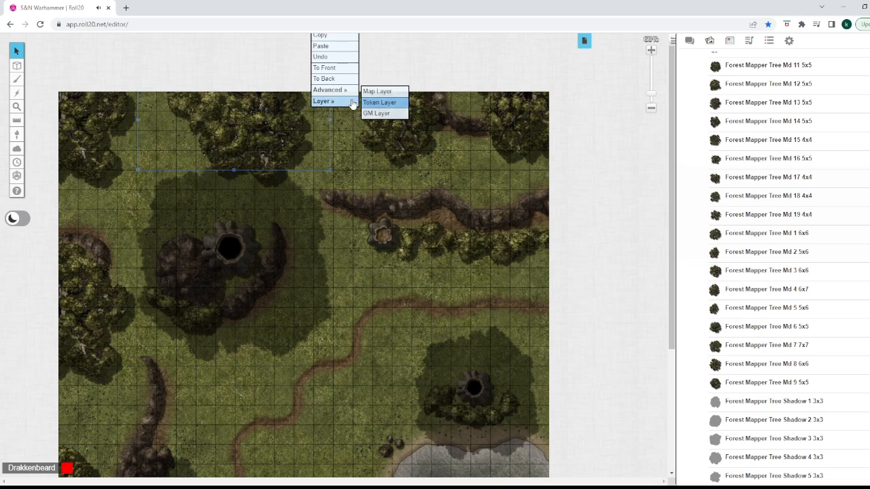
left_click(371, 92)
Switch to the Map & Background layer, select the large tall tree and undo the last change.
mouse_move(16, 66)
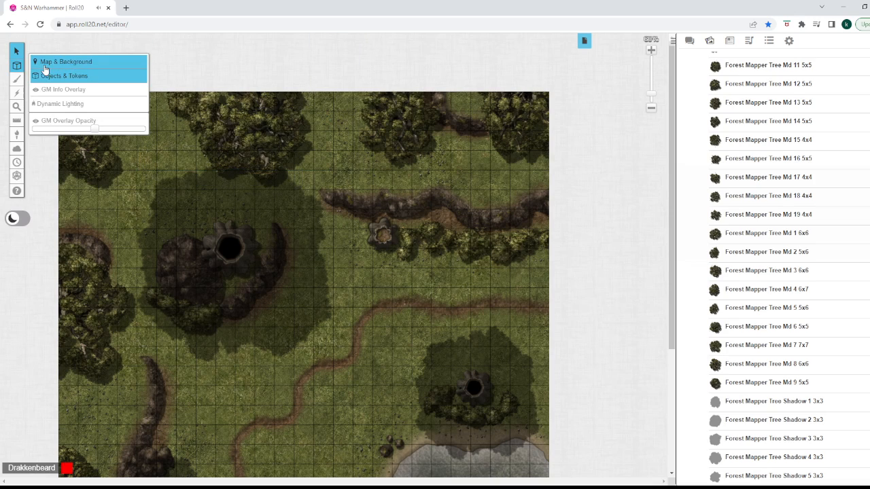
left_click(42, 61)
left_click(322, 267)
right_click(322, 269)
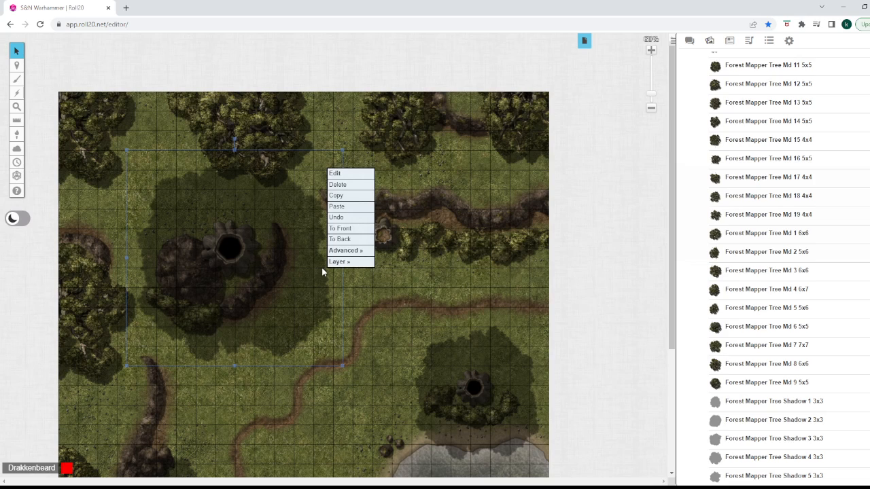
left_click(359, 218)
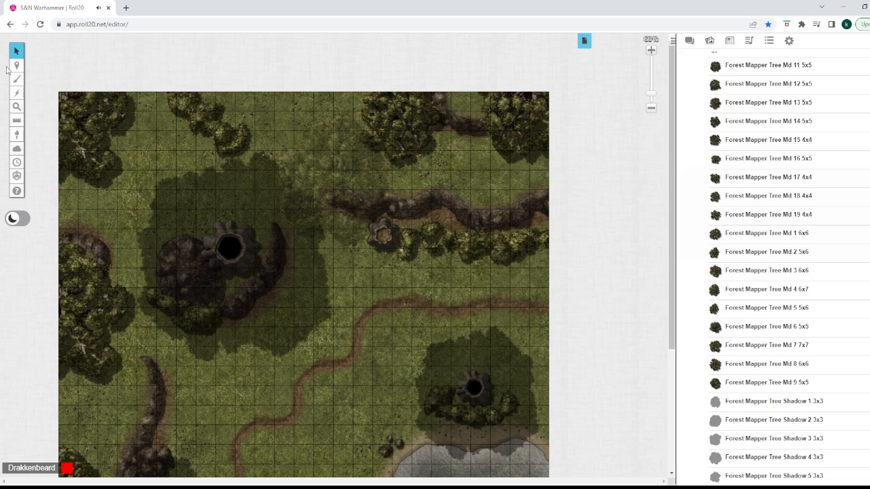
Switch to the Objects & Tokens layer, move the 6x7 tree back over the bushes at the map's top edge and send it to the Map Layer.
mouse_move(17, 66)
left_click(53, 75)
left_click_drag(346, 188, 271, 131)
right_click(271, 132)
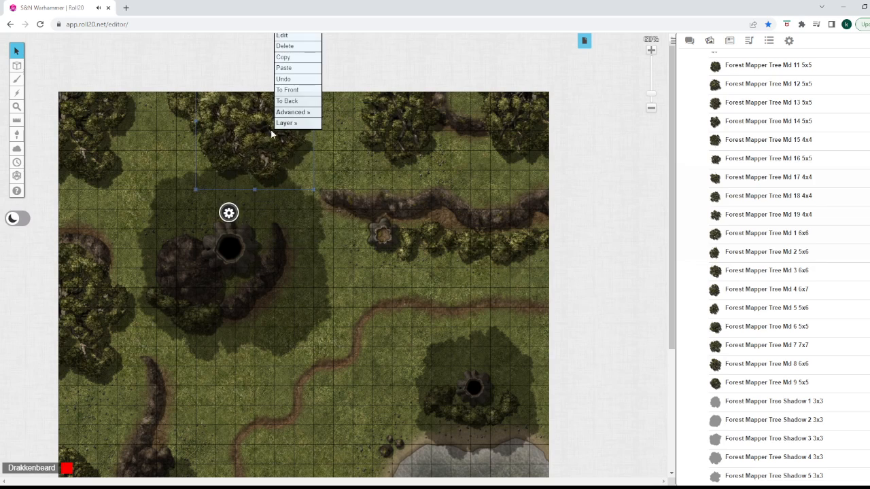
mouse_move(316, 123)
left_click(341, 117)
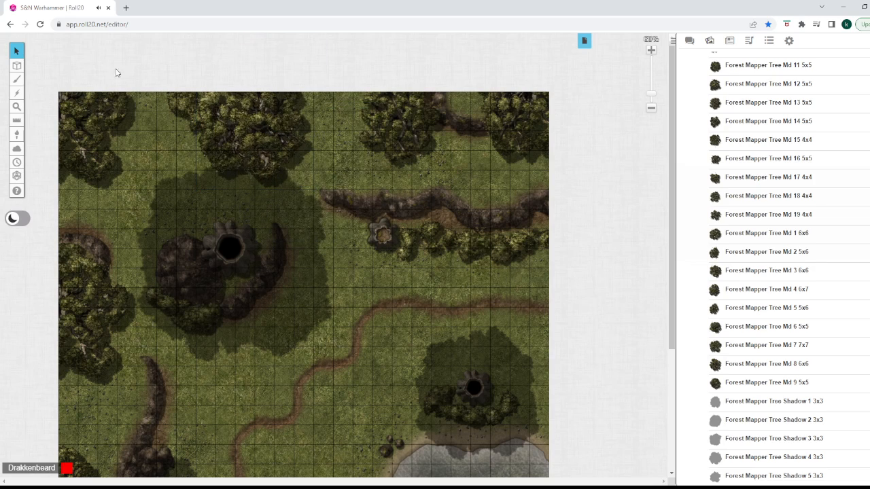
On the Map & Background layer, bring the large tall tree to the front and nudge it slightly upward.
mouse_move(17, 66)
left_click(54, 62)
right_click(279, 237)
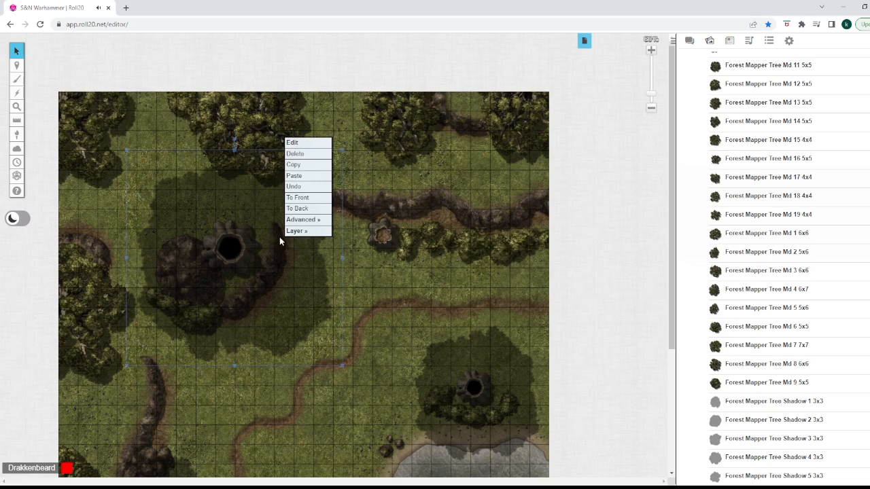
left_click(325, 197)
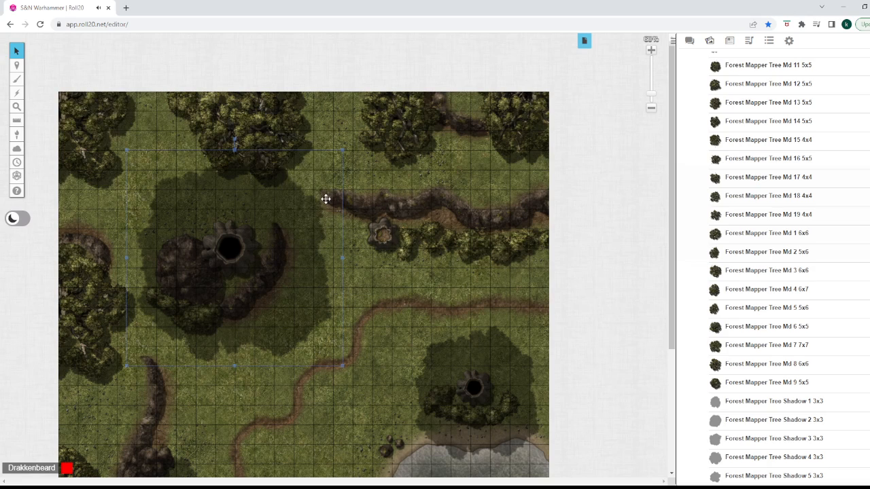
left_click_drag(291, 263, 292, 256)
right_click(292, 256)
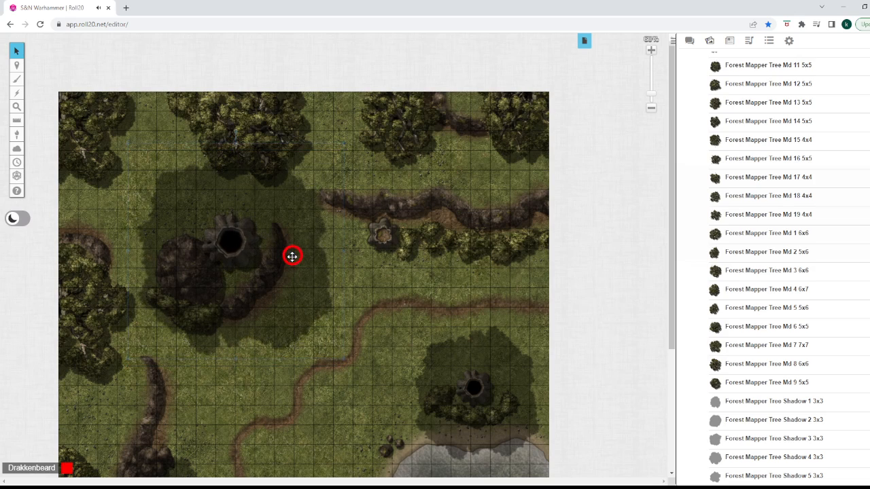
mouse_move(309, 252)
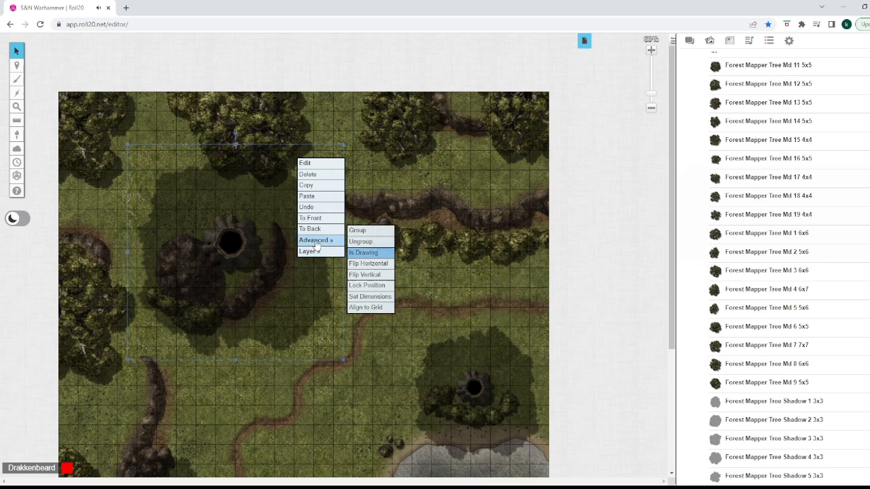
mouse_move(328, 242)
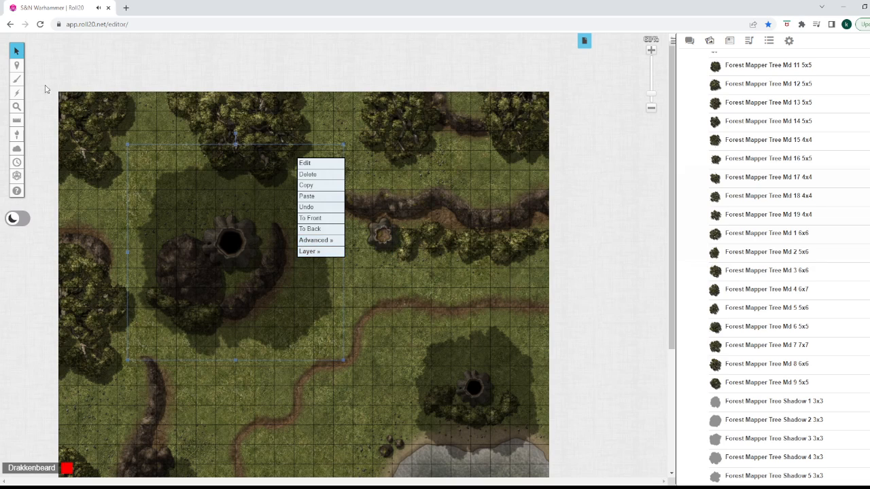
Switch the active layer back to Objects & Tokens and bring the lower half of the map into view.
mouse_move(16, 65)
left_click(68, 74)
scroll(235, 157, "down", 4)
scroll(323, 190, "up", 4)
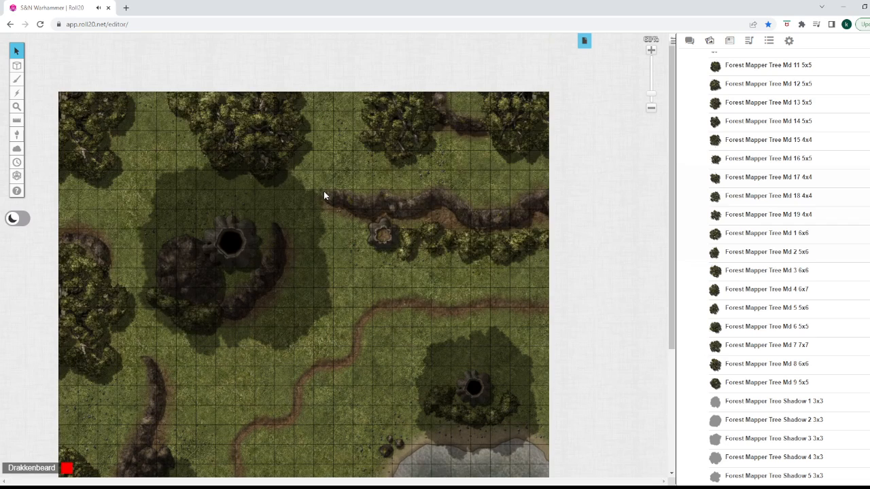
scroll(323, 191, "down", 1)
scroll(324, 191, "down", 2)
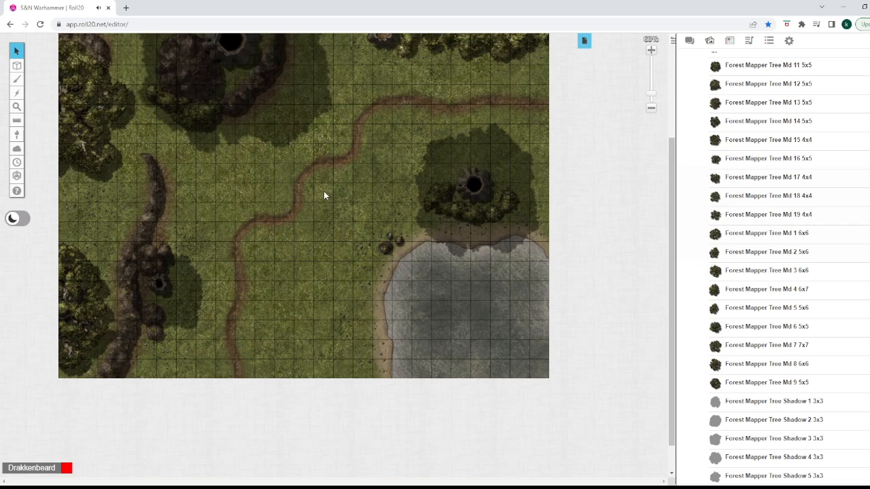
Place the Forest Mapper Cliff Curved 6 4x16 tile on the grass between the path and the pond, running off the map's lower edge.
scroll(741, 275, "down", 8)
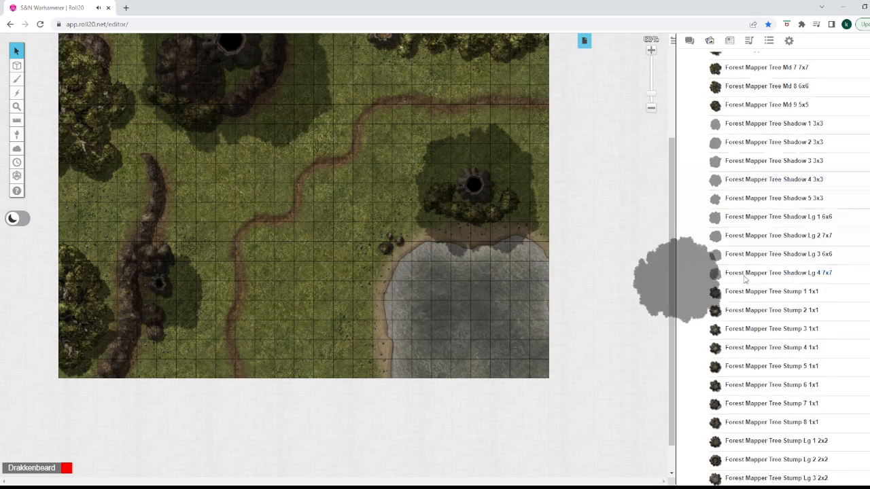
scroll(737, 326, "down", 1)
scroll(745, 306, "up", 10)
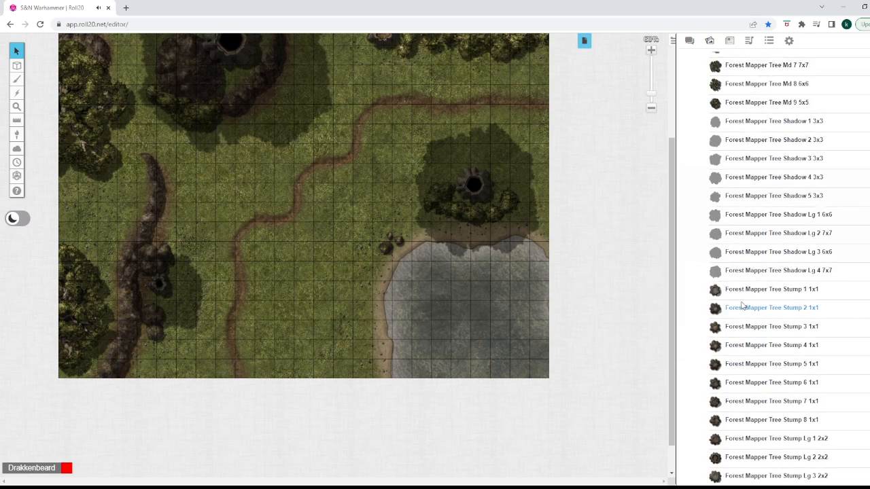
scroll(775, 316, "up", 12)
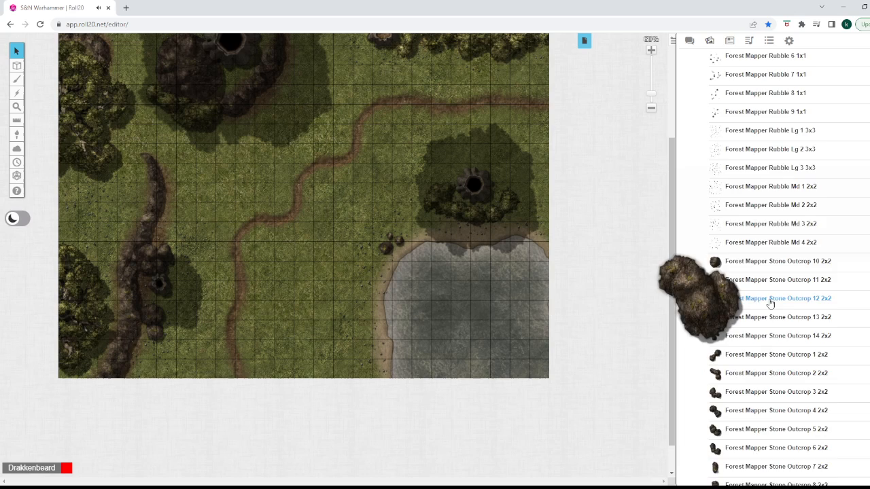
scroll(741, 251, "up", 10)
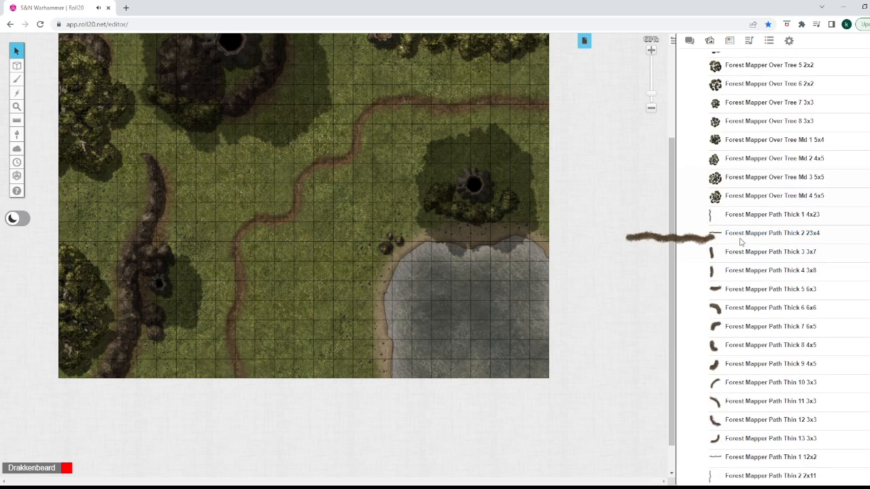
scroll(750, 269, "up", 5)
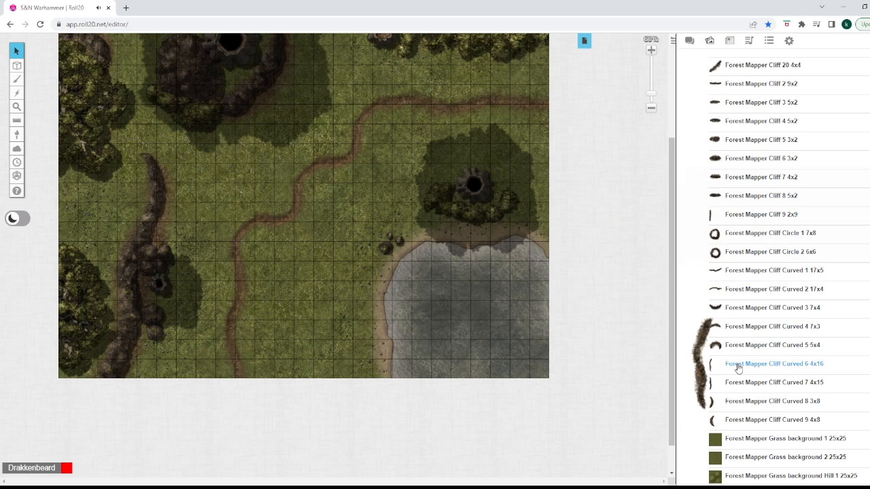
left_click_drag(738, 368, 317, 335)
left_click_drag(311, 236, 304, 304)
Set the new curved cliff as a drawing and shift it down until only its upper end shows near the pond.
right_click(306, 283)
mouse_move(330, 262)
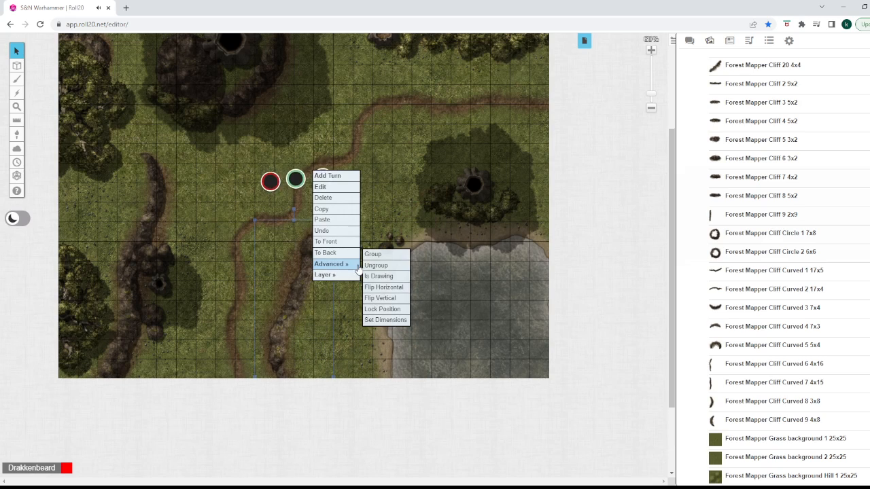
left_click(386, 276)
left_click_drag(326, 276, 342, 316)
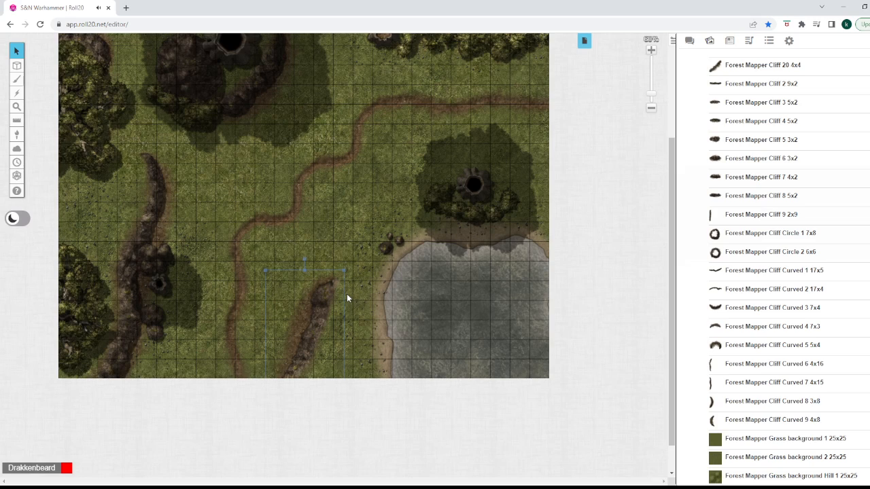
left_click(347, 296)
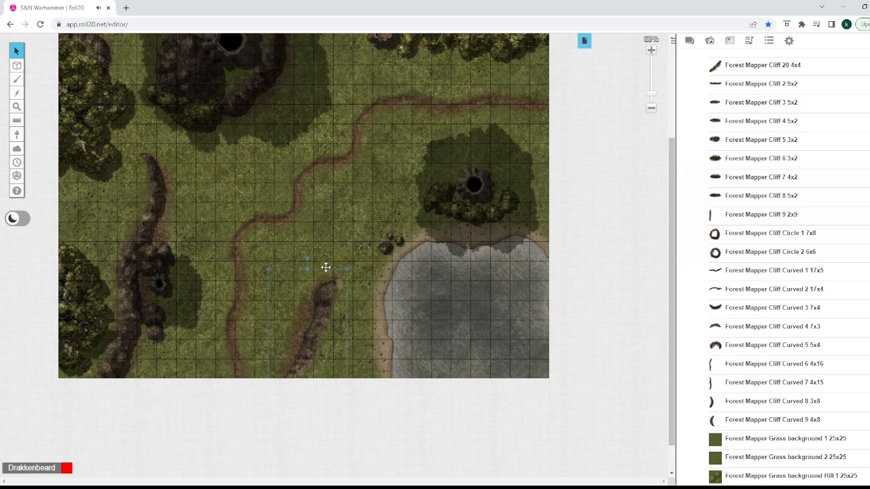
Send the curved cliff between the path and the pond to the Map Layer.
scroll(713, 340, "down", 3)
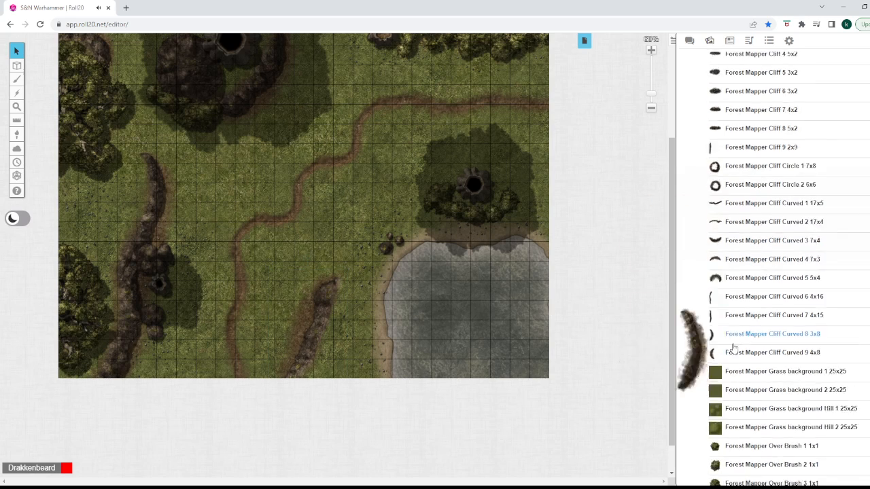
right_click(337, 302)
mouse_move(378, 297)
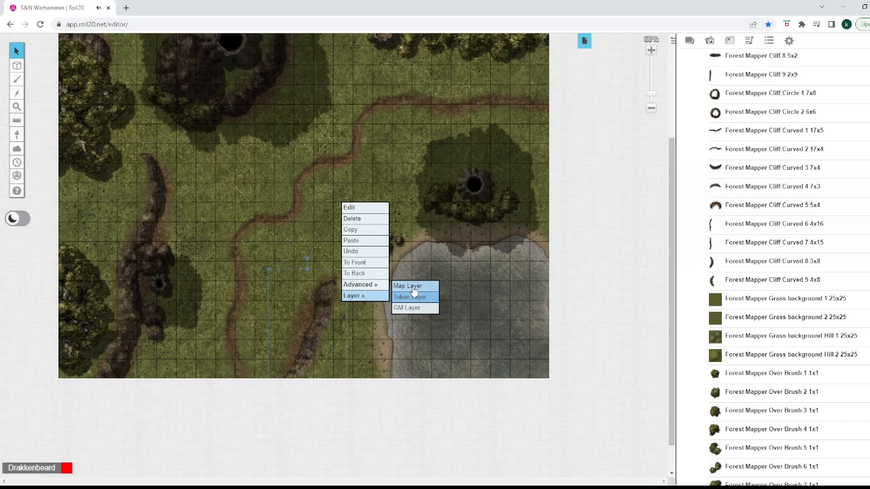
left_click(413, 286)
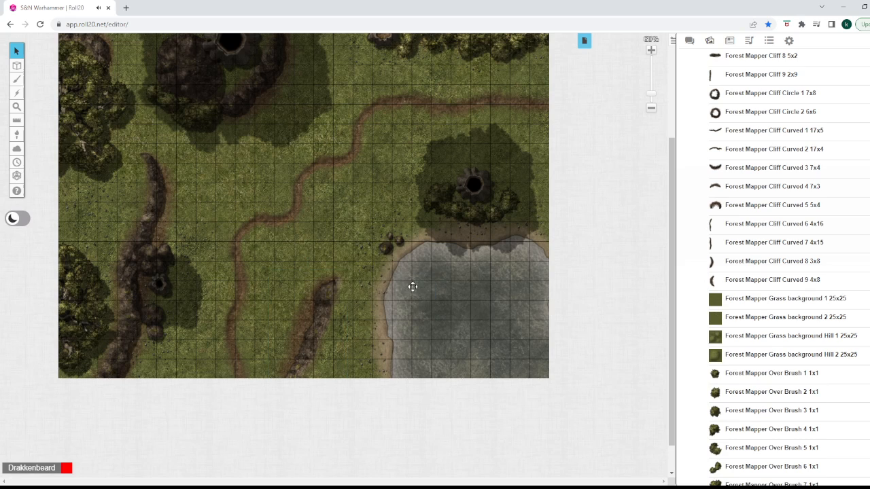
Place the Forest Mapper Over Brush 6 1x1 tile beside the upper end of the new cliff.
scroll(748, 286, "down", 4)
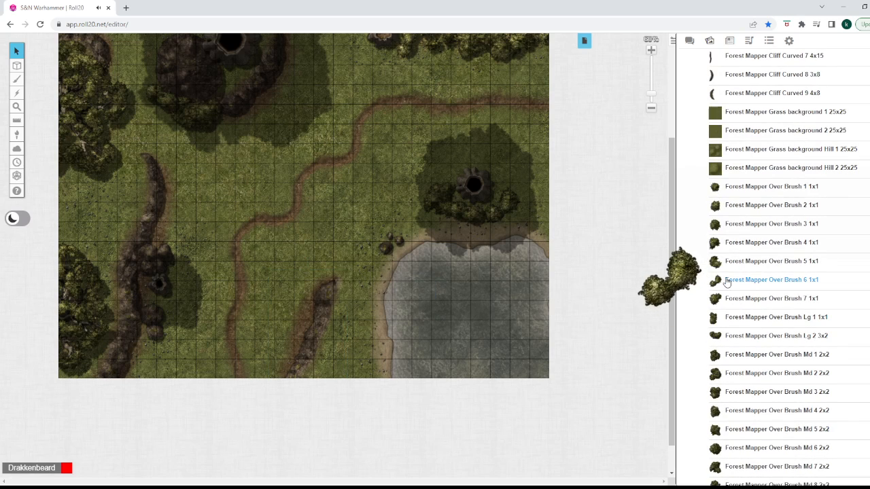
mouse_move(748, 279)
left_mouse_down()
mouse_move(426, 268)
mouse_move(281, 274)
mouse_move(294, 242)
left_mouse_up()
left_click(274, 264)
key("ctrl+c")
key("ctrl+v")
left_click_drag(269, 281, 294, 282)
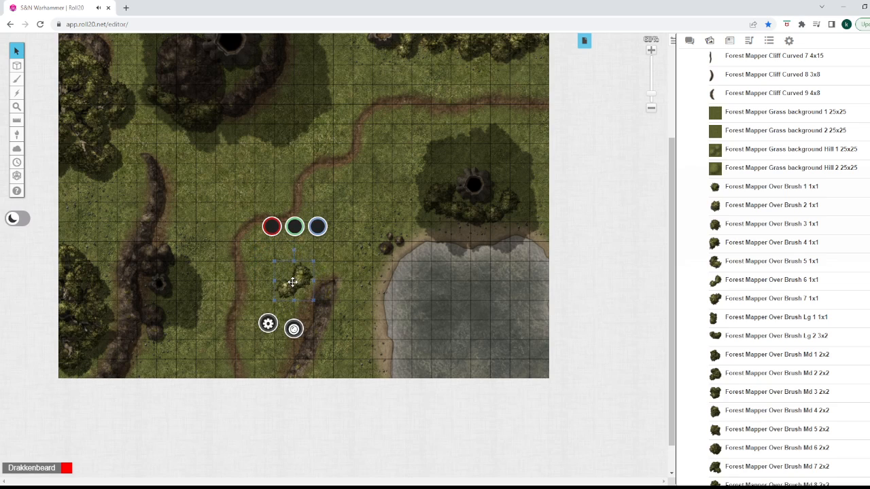
Set the brush as a drawing, move it against the cliff's upper end and rotate it slightly.
right_click(297, 282)
mouse_move(320, 264)
left_click(372, 276)
left_click(293, 283)
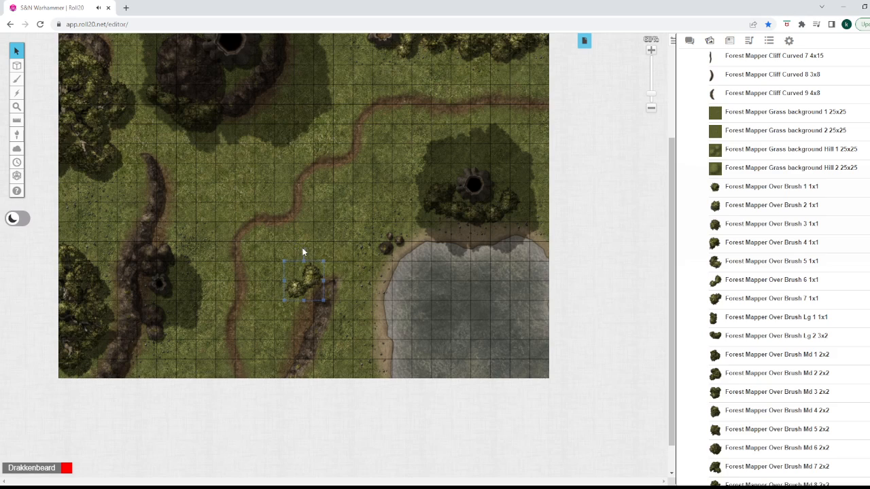
left_click_drag(302, 251, 297, 249)
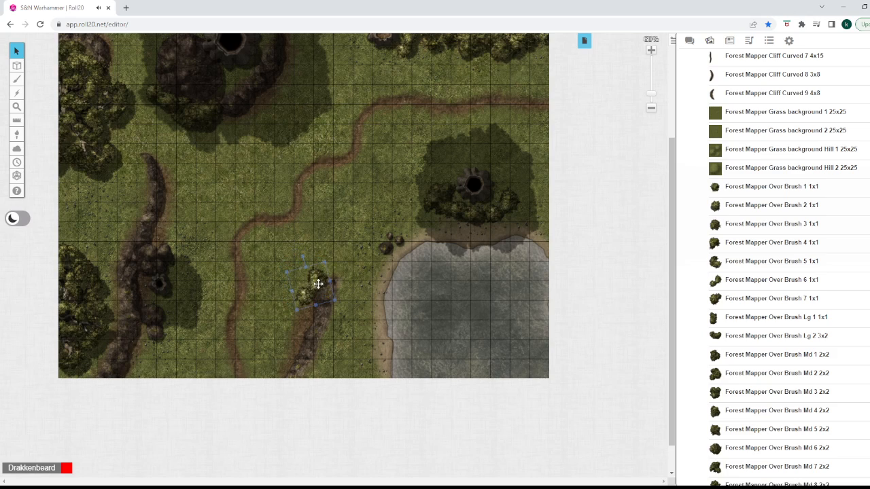
left_click(269, 196)
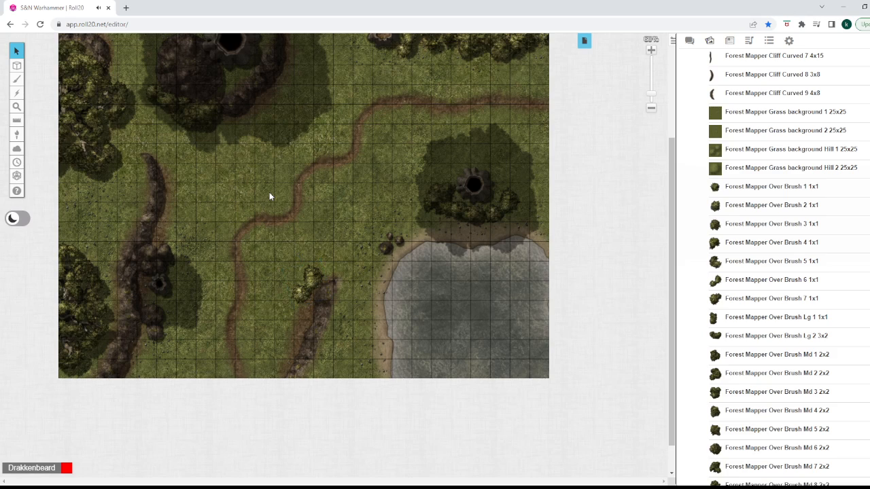
Move the brush aside, shift the faint tile beneath it down beside the cliff, and return the brush to the cliff's upper end.
left_click(293, 279)
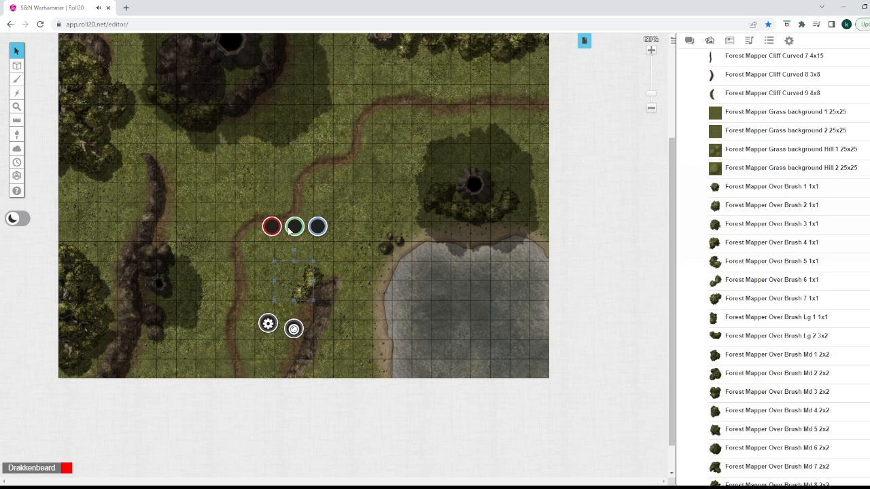
left_click(326, 273)
right_click(326, 273)
left_click(308, 281)
left_click_drag(307, 281, 332, 192)
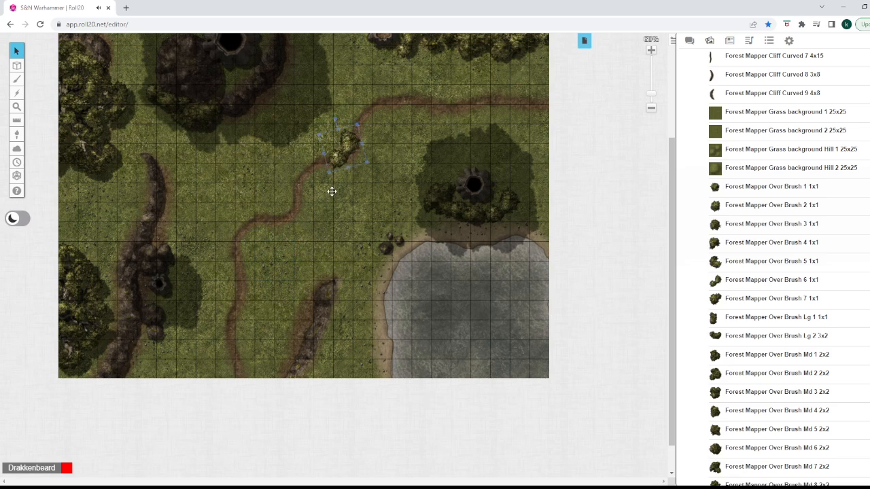
left_click_drag(302, 279, 270, 280)
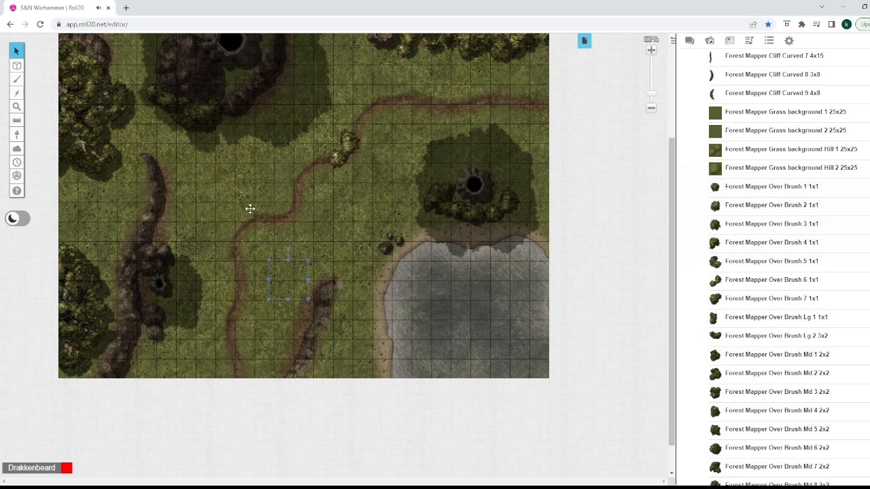
left_click_drag(251, 208, 259, 348)
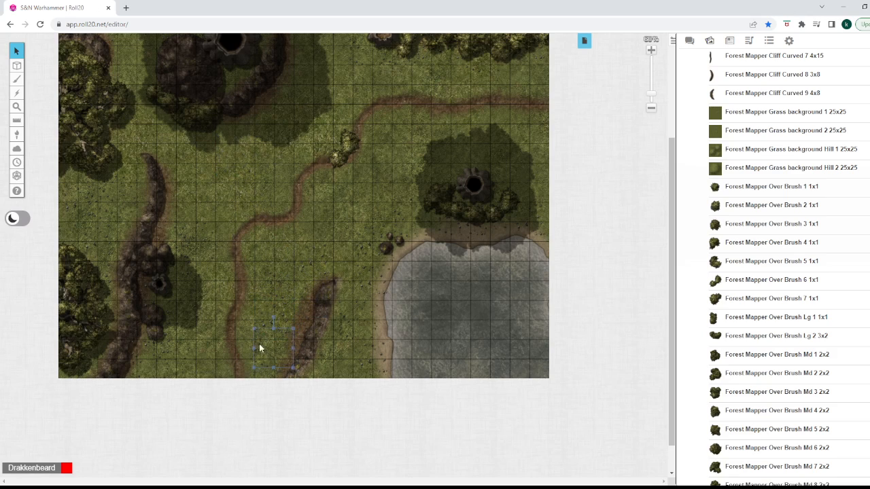
left_click_drag(324, 163, 293, 291)
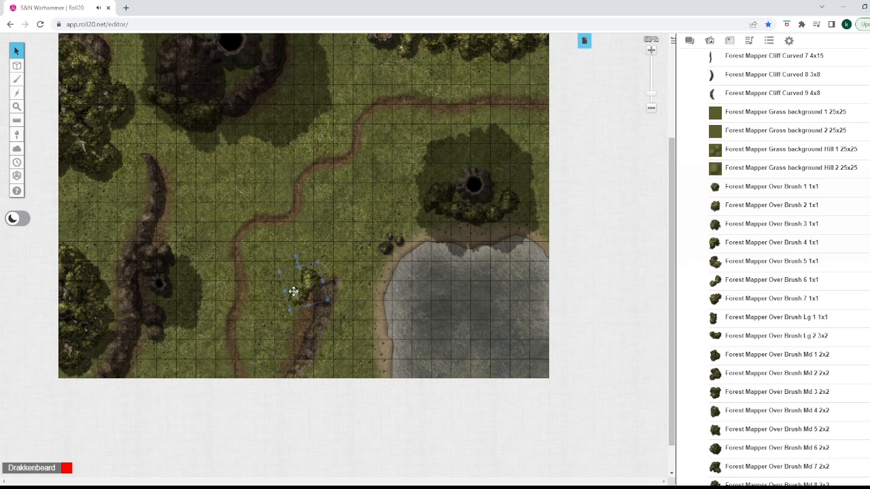
Place the Forest Mapper Over Brush Md 1 2x2 tile along the cliff's path-facing side and set it as a drawing.
mouse_move(715, 354)
left_mouse_down()
mouse_move(652, 350)
mouse_move(356, 246)
mouse_move(297, 340)
mouse_move(261, 307)
mouse_move(279, 310)
left_mouse_up()
right_click(295, 333)
mouse_move(315, 319)
left_click(362, 329)
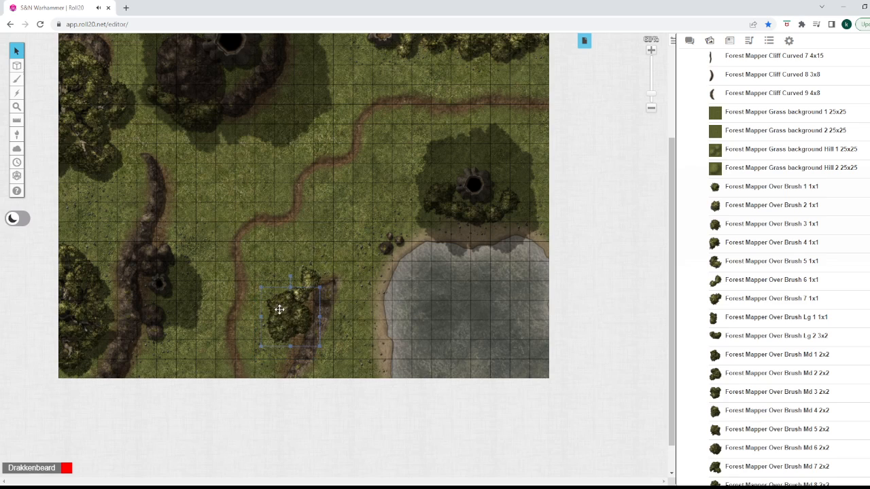
Add a second Over Brush Md 1 tile as a drawing below the first along the cliff, and bring the first to the front.
mouse_move(734, 354)
left_mouse_down()
mouse_move(651, 349)
mouse_move(659, 355)
mouse_move(488, 309)
left_mouse_up()
right_click(494, 297)
mouse_move(514, 283)
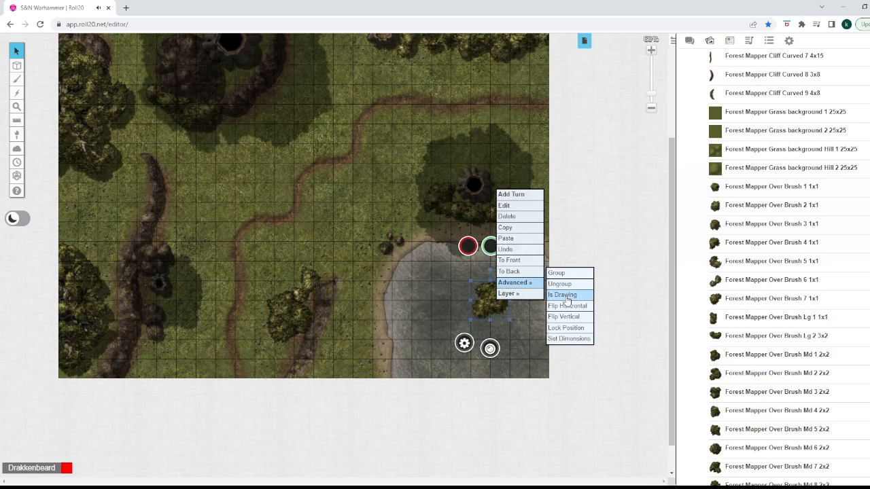
left_click(561, 292)
left_click_drag(408, 332, 272, 293)
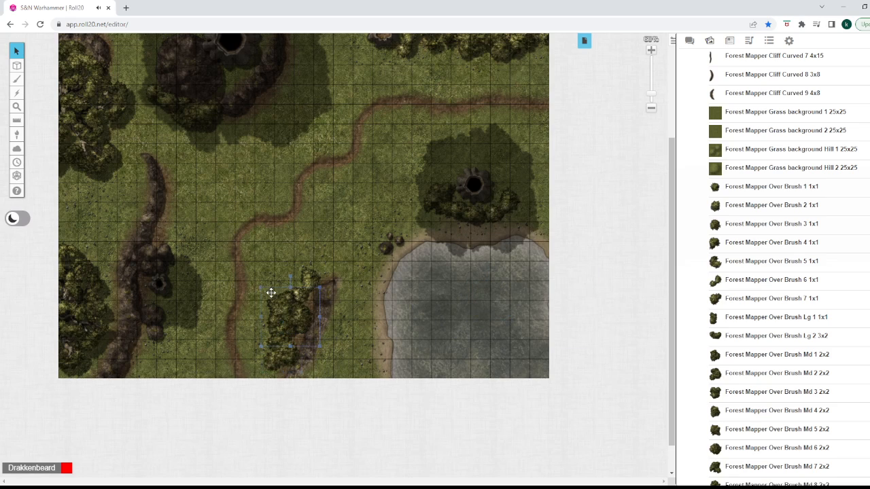
right_click(275, 291)
left_click(289, 255)
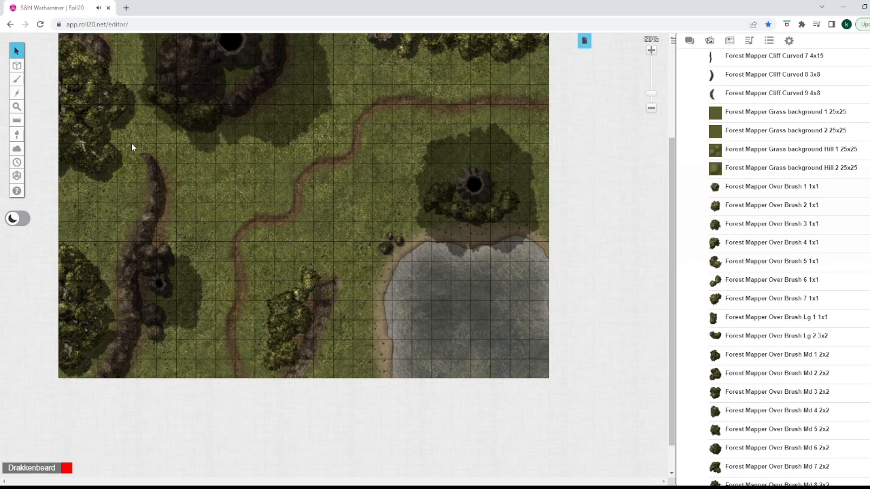
Select the new brush tiles around the cliff together, send them to the Map Layer, and check the area for remaining tokens.
left_click_drag(131, 140, 478, 368)
right_click(467, 338)
mouse_move(479, 331)
left_click(531, 330)
left_click_drag(542, 372, 61, 100)
right_click(204, 161)
scroll(211, 173, "down", 3)
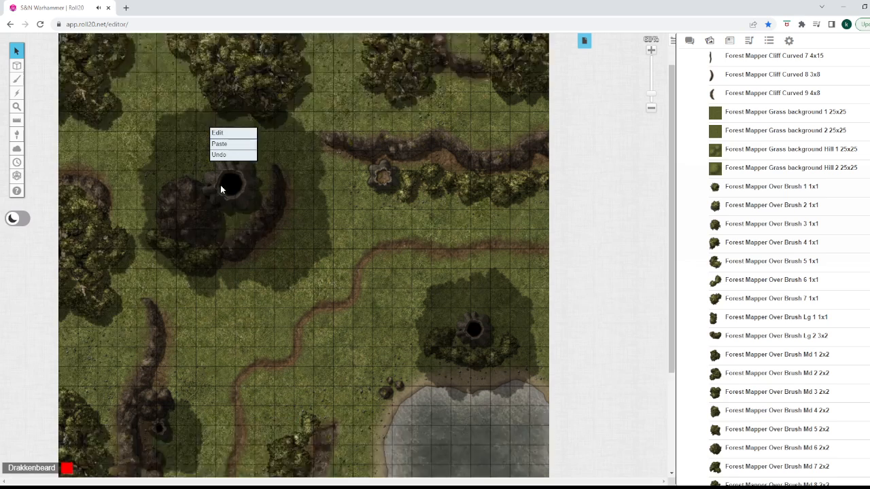
scroll(201, 184, "up", 2)
Lower the grid opacity in the C Lair page's settings and save them.
mouse_move(17, 66)
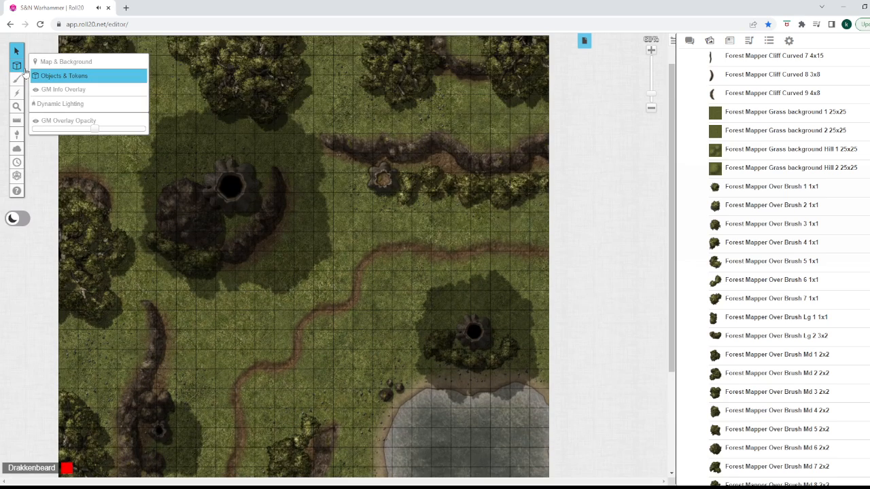
left_click(584, 41)
left_click(93, 141)
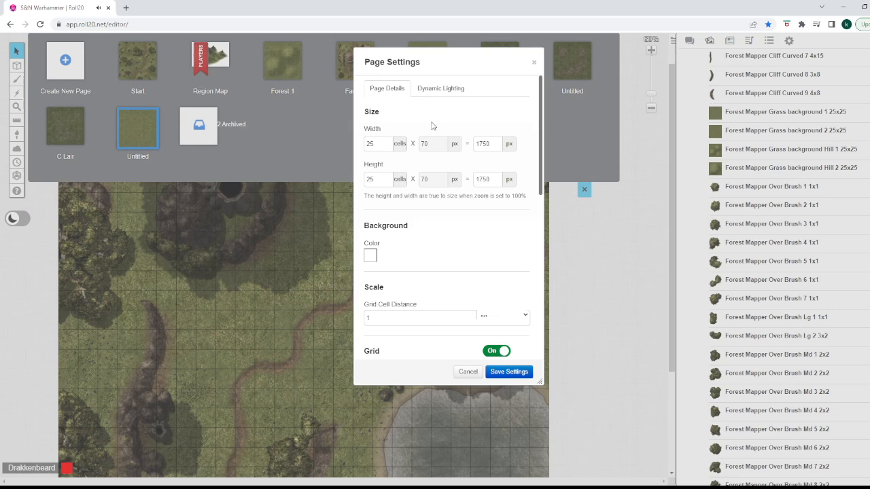
scroll(431, 126, "down", 5)
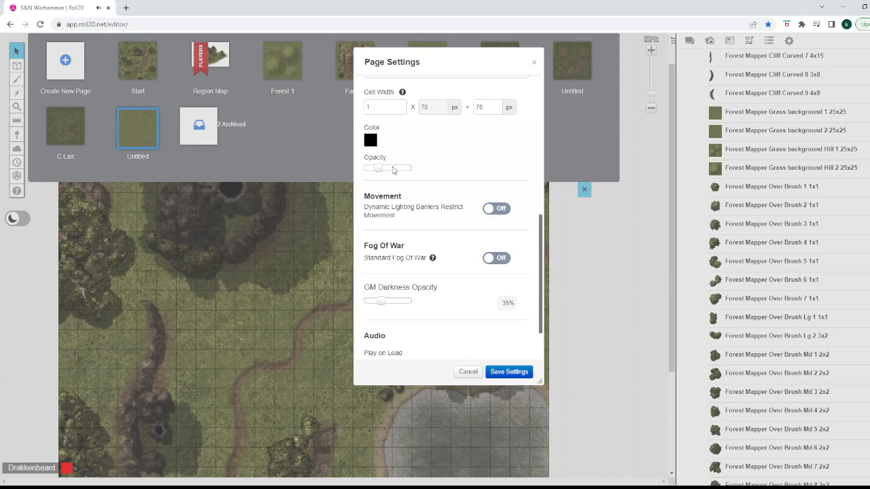
scroll(378, 170, "down", 2)
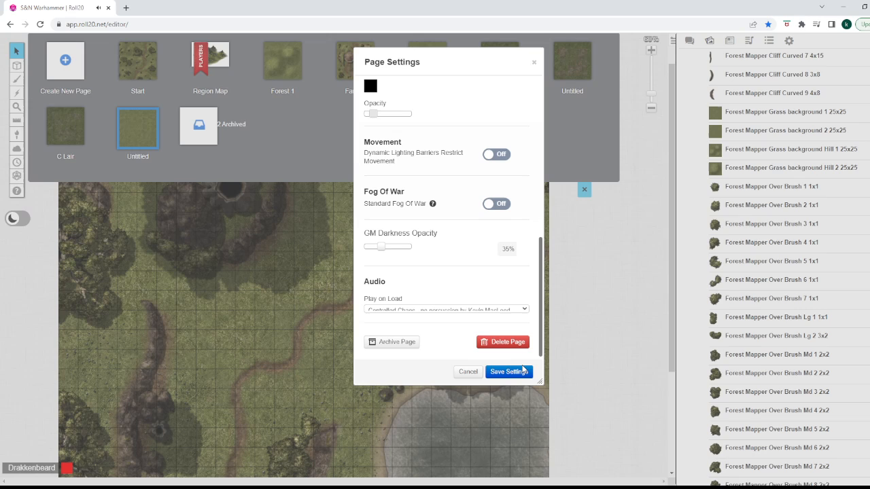
left_click(522, 370)
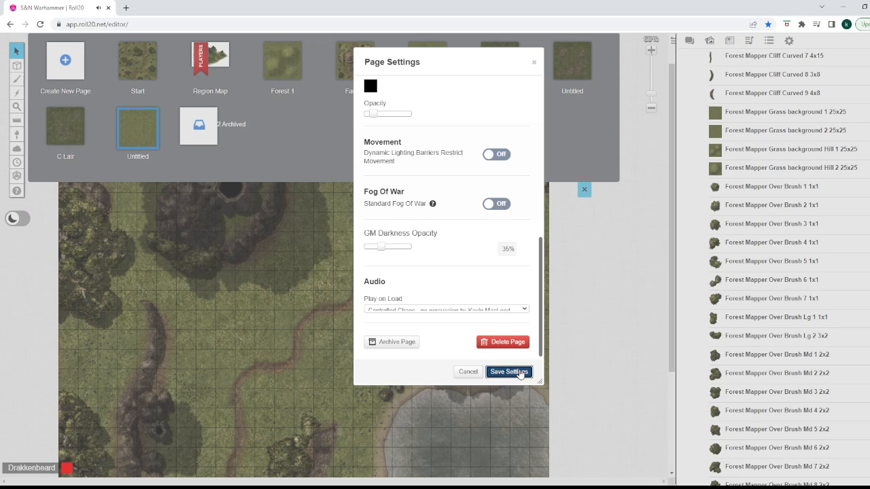
Lower the grid opacity in the open Untitled forest map page's settings and save them.
mouse_move(76, 138)
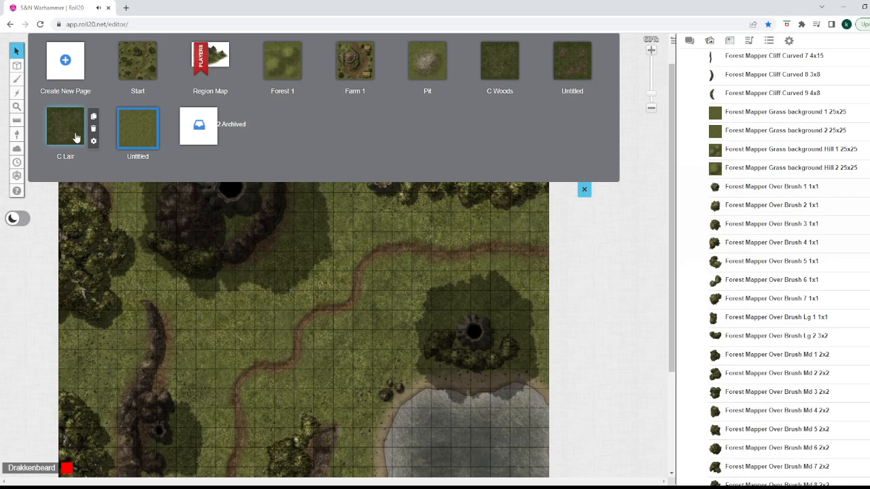
left_click(139, 131)
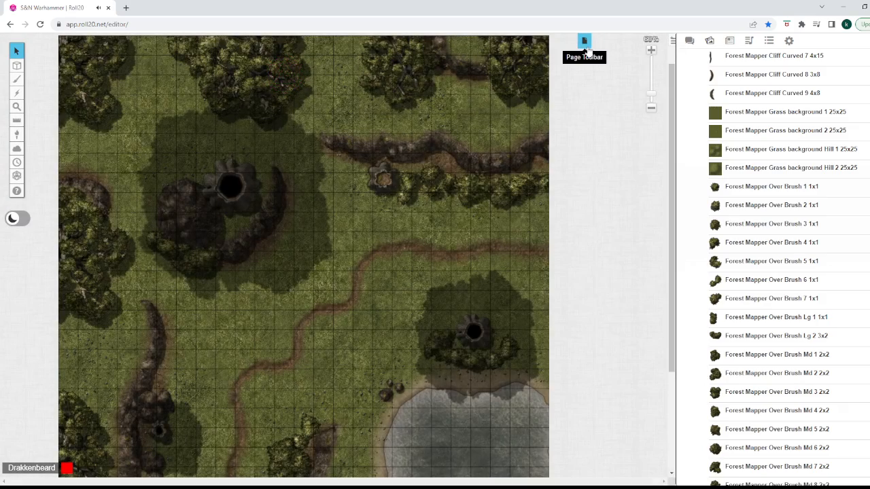
left_click(585, 45)
left_click(163, 144)
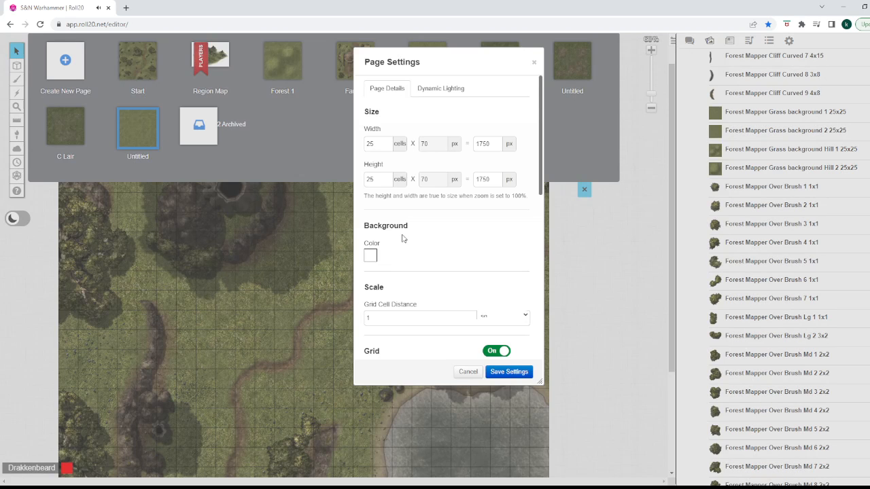
scroll(402, 238, "down", 5)
scroll(412, 212, "up", 1)
left_click_drag(411, 168, 373, 175)
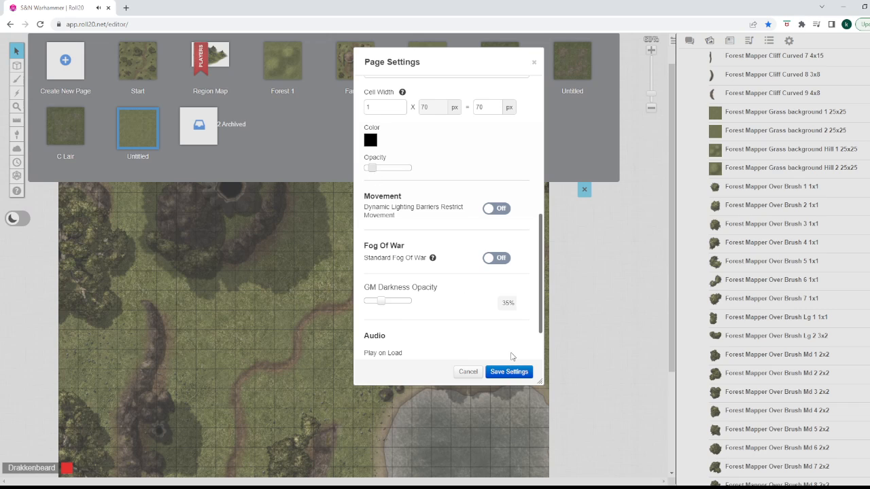
left_click(511, 368)
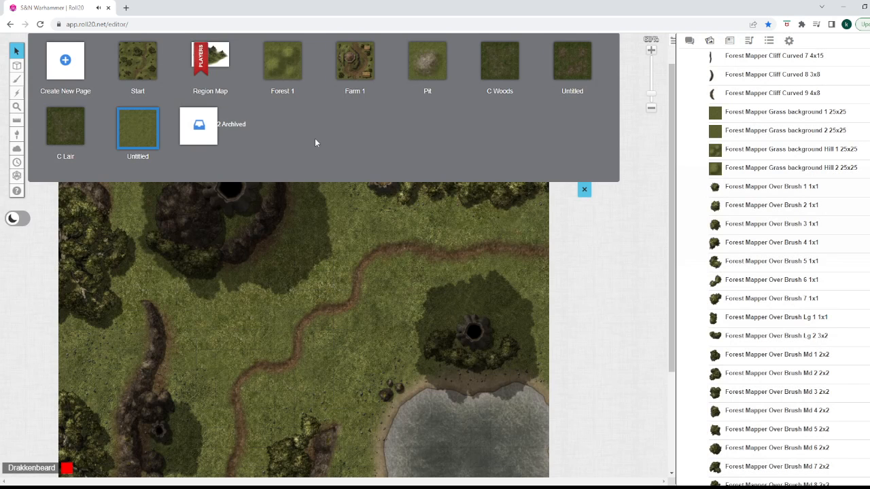
Raise the Untitled page's grid opacity slightly in two small adjustments, save each one, and close the page overview.
left_click(166, 144)
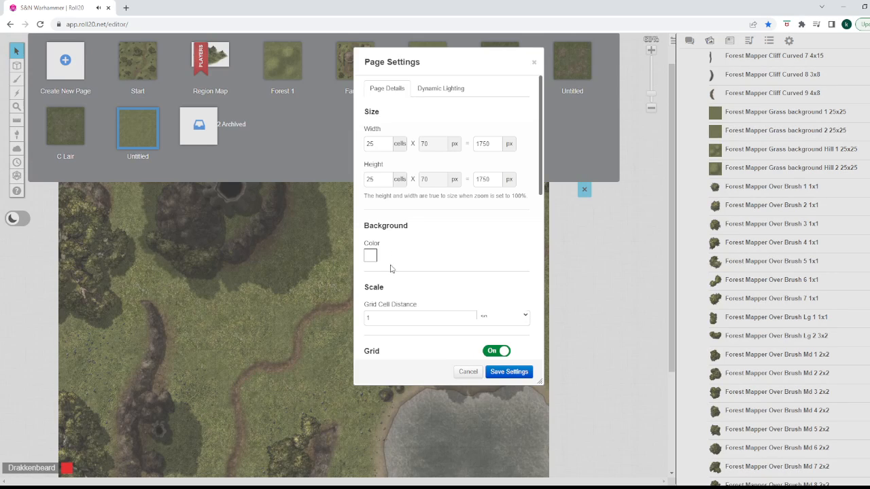
scroll(391, 269, "down", 8)
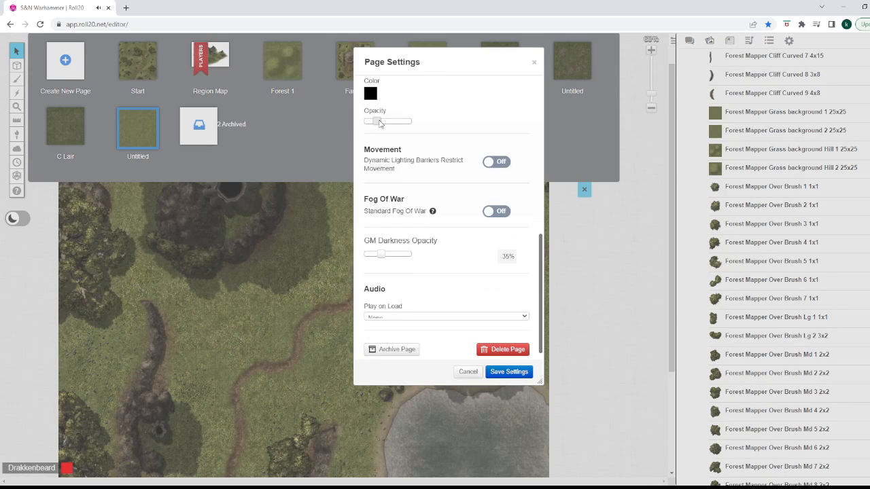
left_click(499, 373)
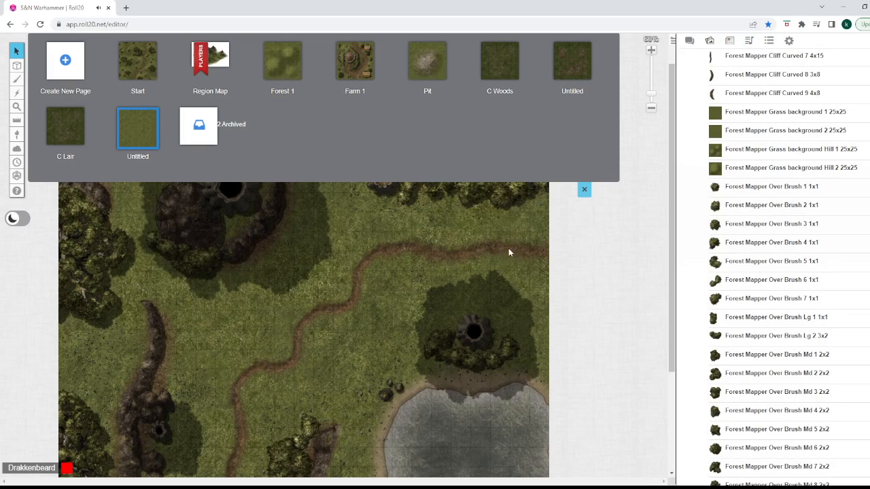
left_click(164, 144)
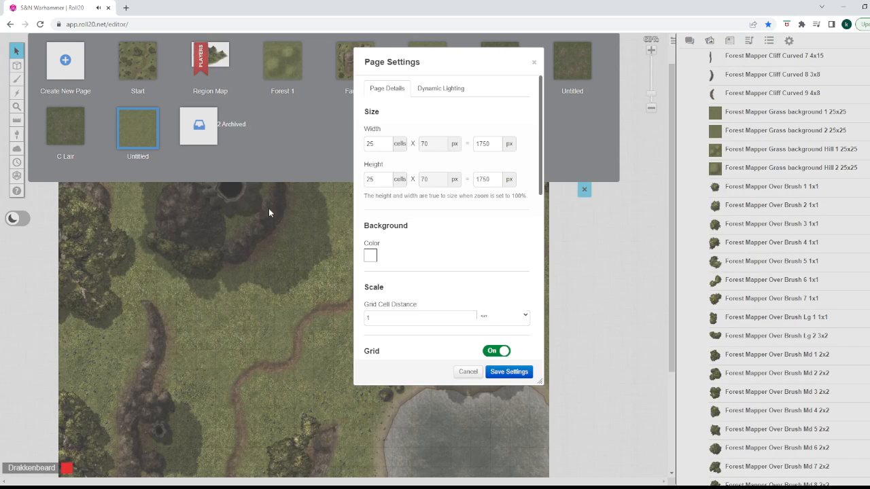
scroll(384, 284, "down", 5)
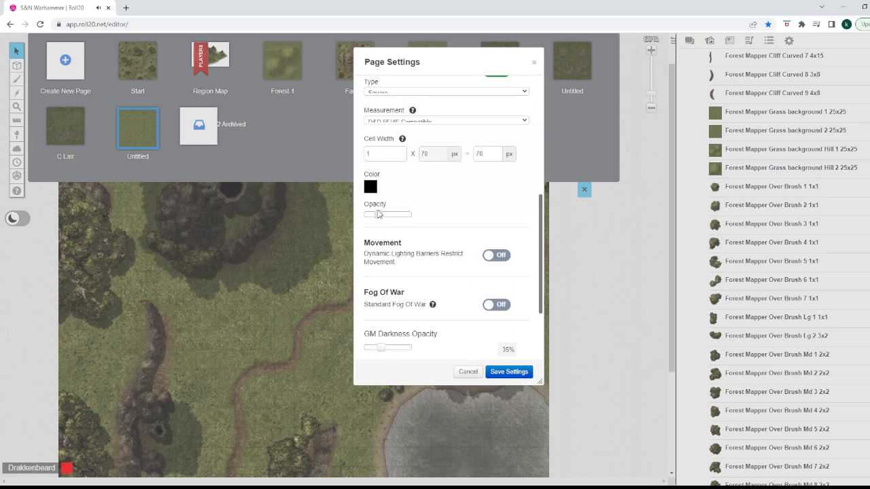
left_click(508, 373)
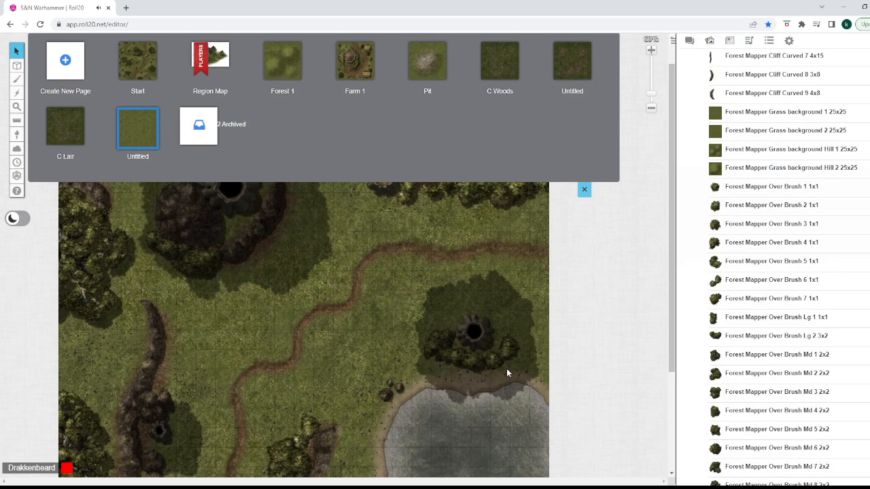
left_click(583, 190)
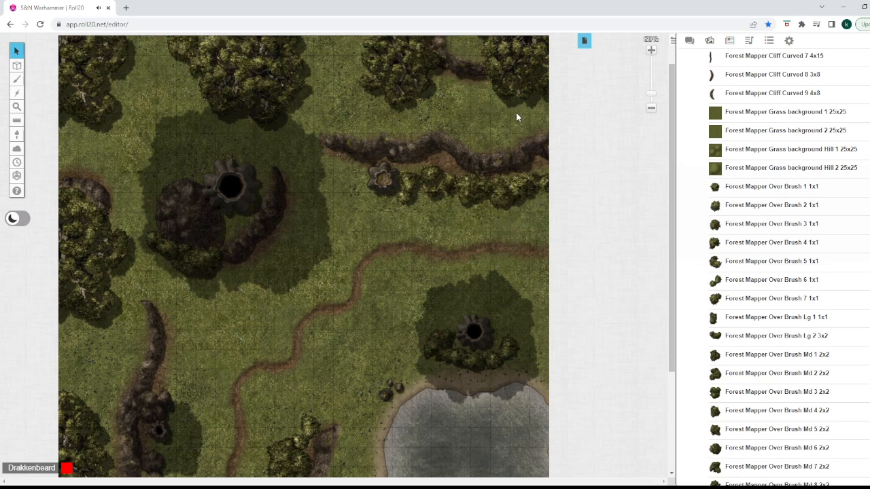
Look over the finished map and measure the distance from the grass across the path to the pond's edge.
scroll(344, 319, "down", 3)
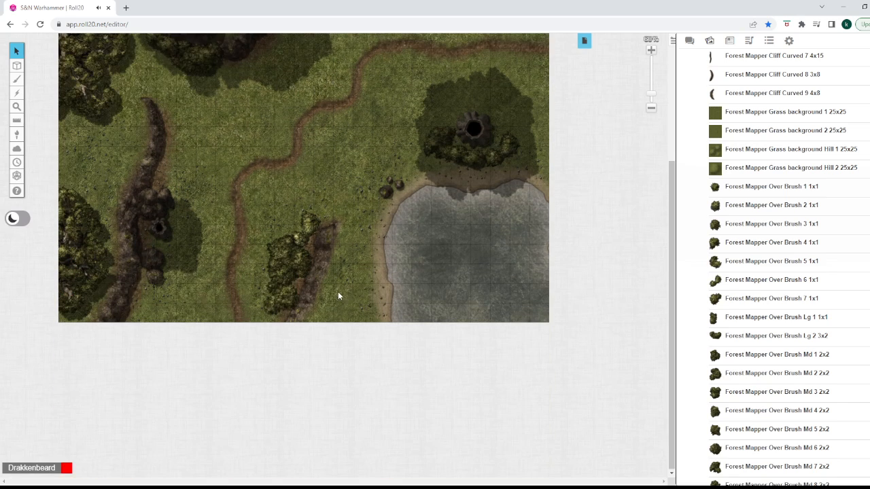
scroll(346, 272, "up", 2)
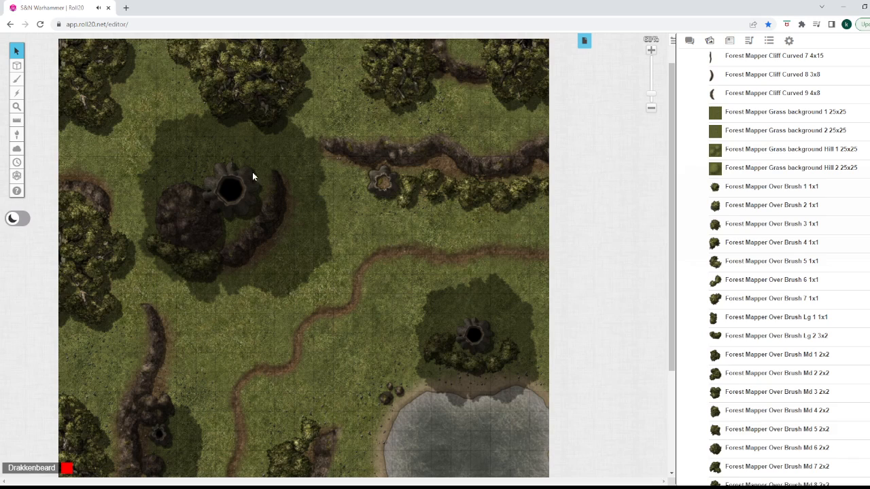
left_click(19, 119)
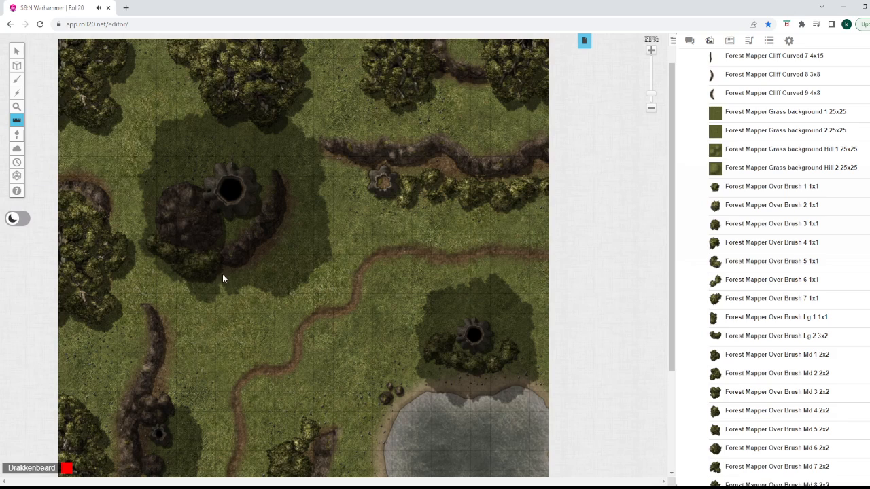
left_click_drag(266, 345, 408, 395)
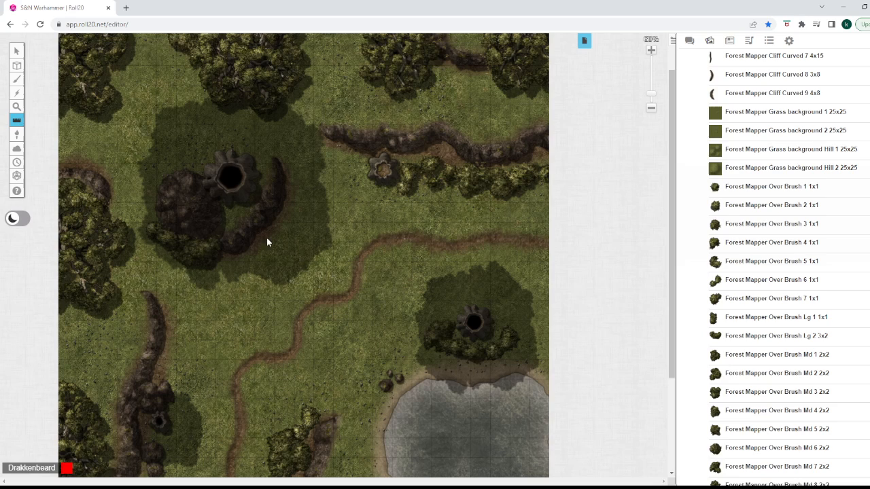
left_click(17, 51)
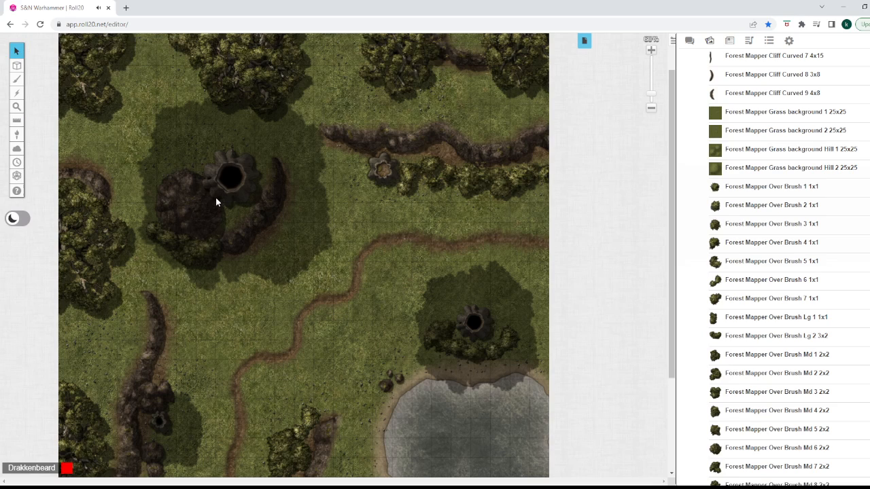